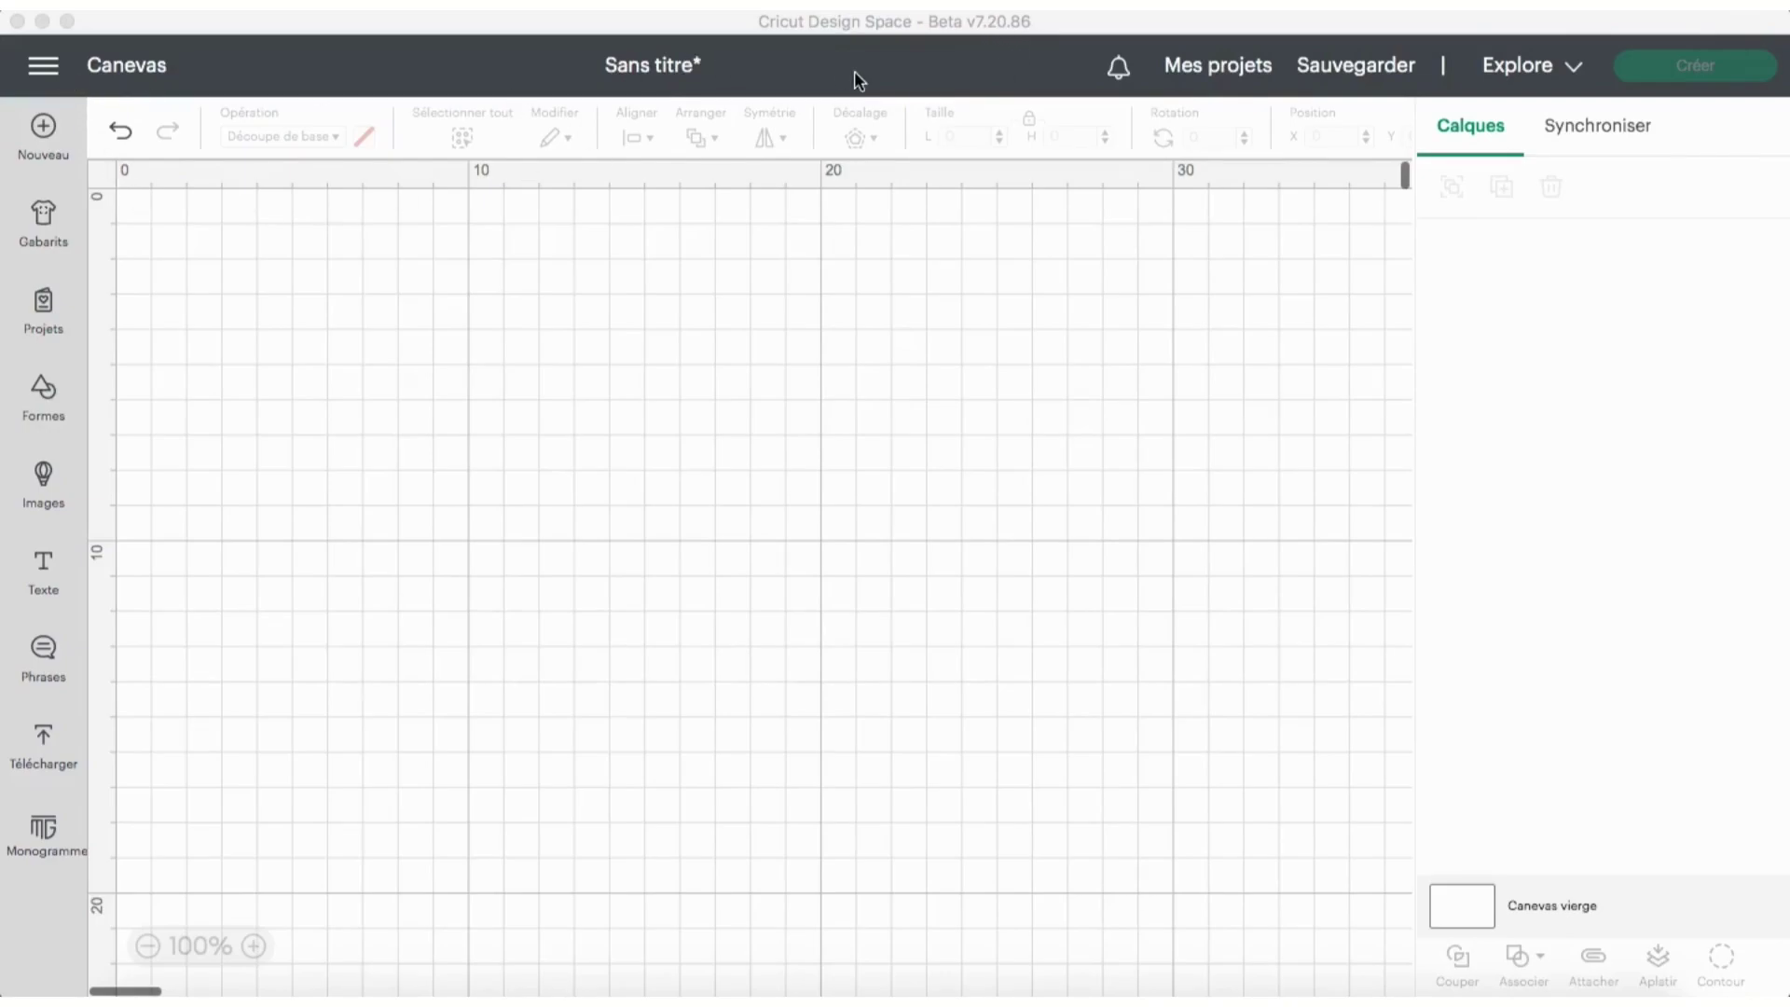
- Review the general Design Space settings for language, save location and application experience, and close them
left_click(41, 81)
left_click(78, 541)
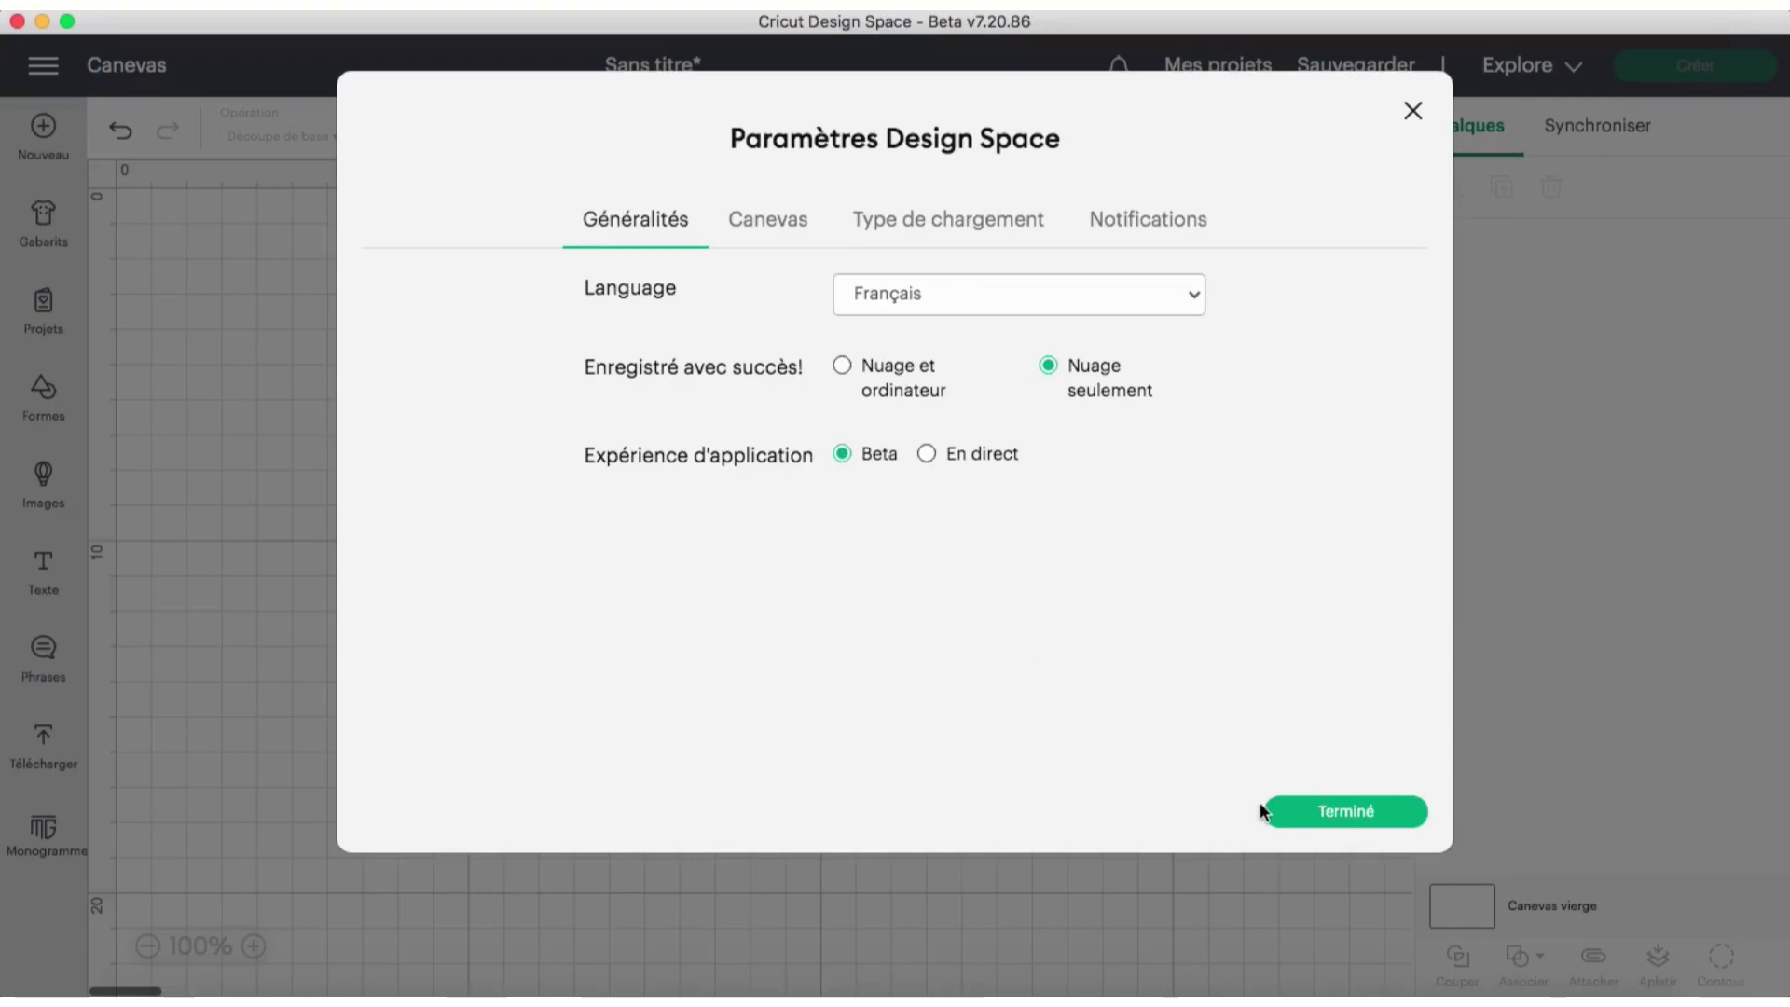
left_click(1316, 813)
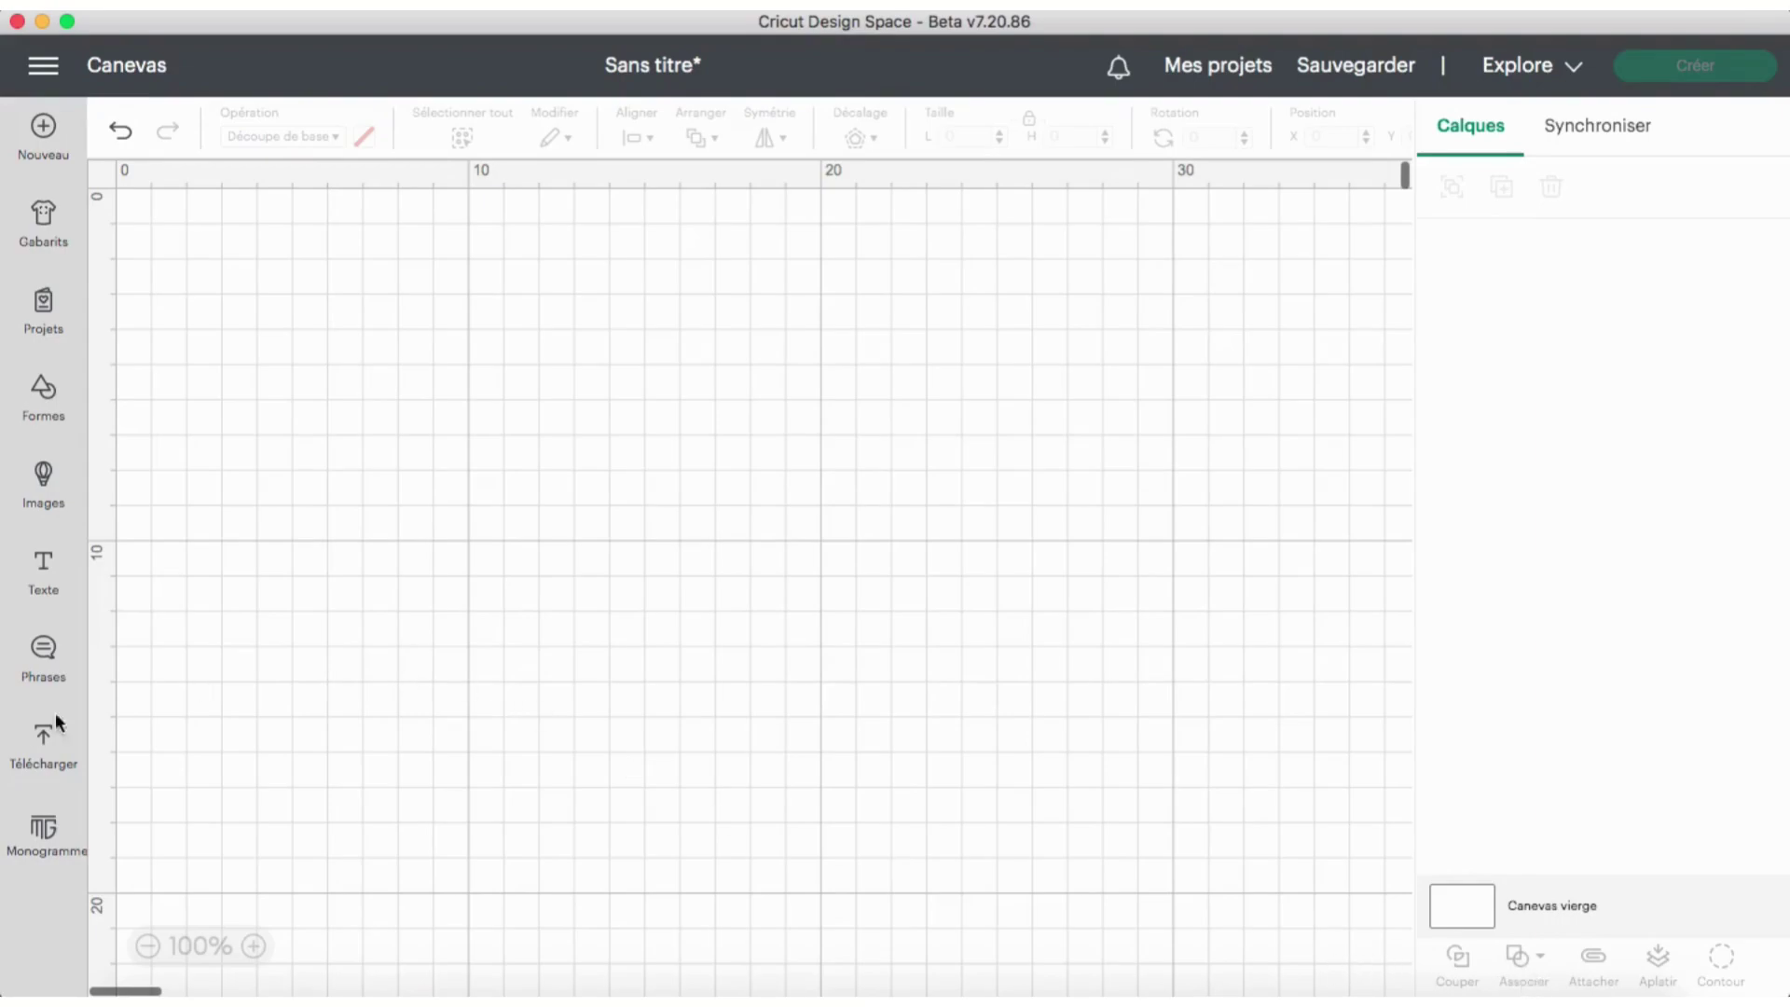
- Insert a five-pointed star, colour it light yellow and move it across the canvas to about X 18.9 cm
left_click(56, 387)
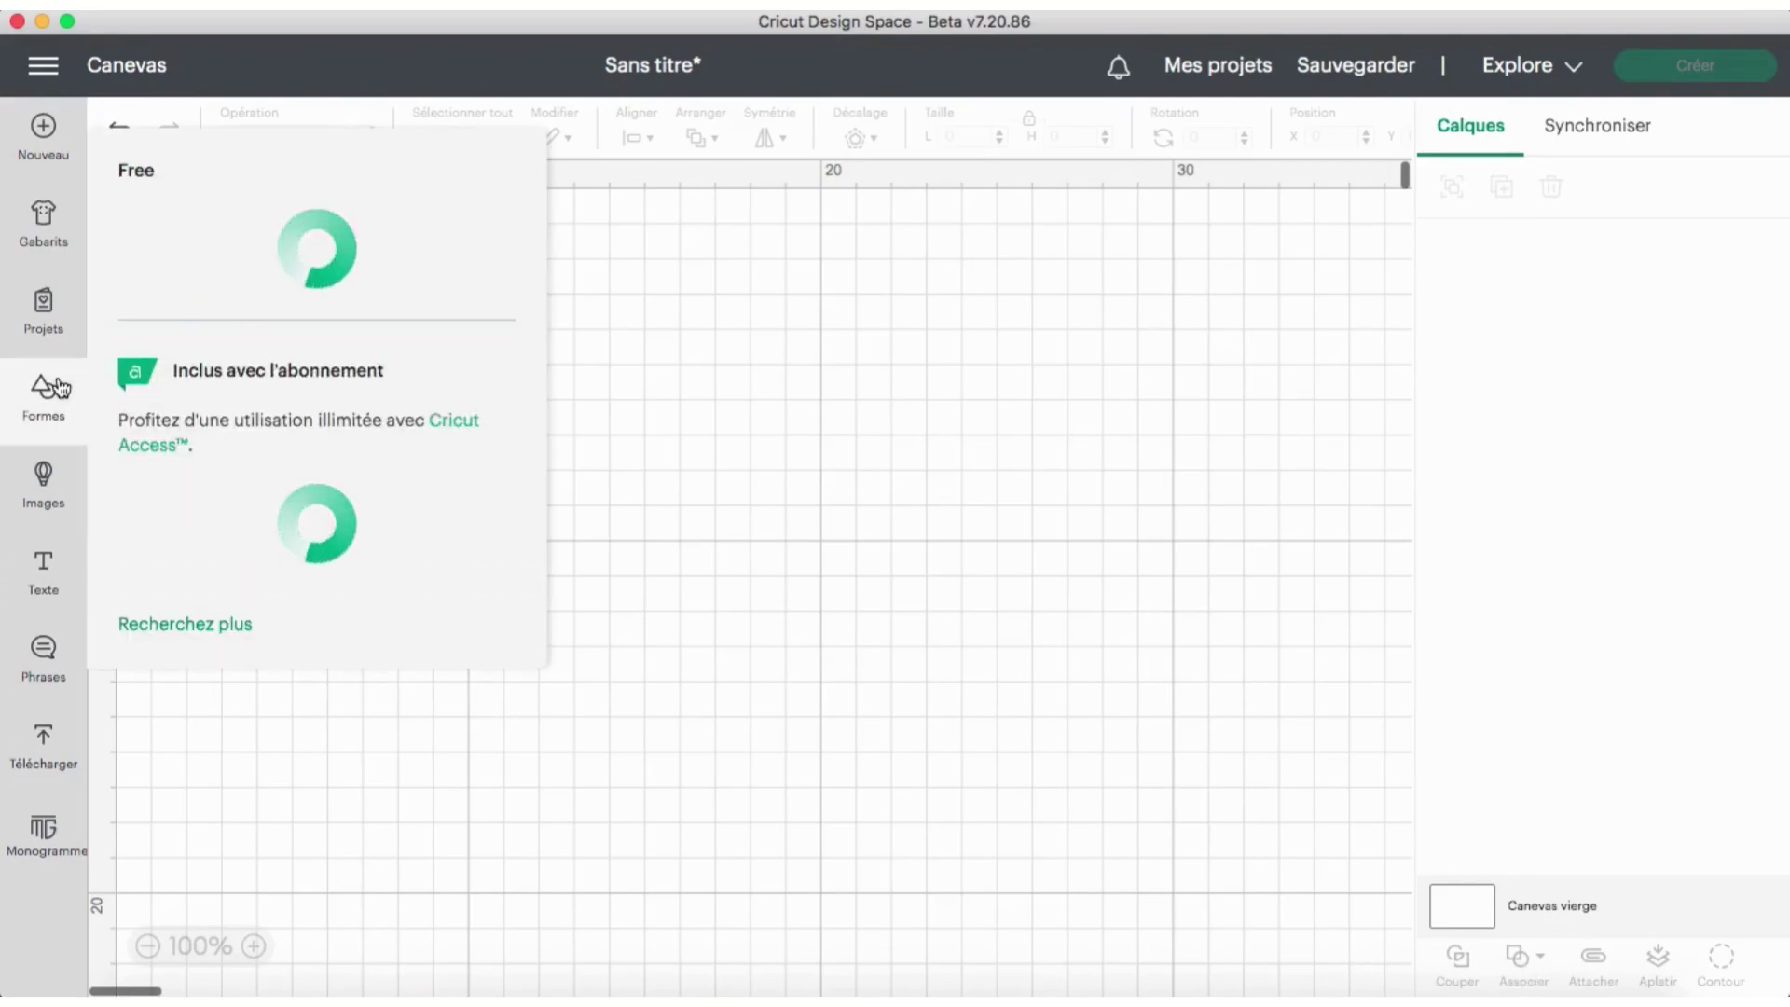
left_click(160, 370)
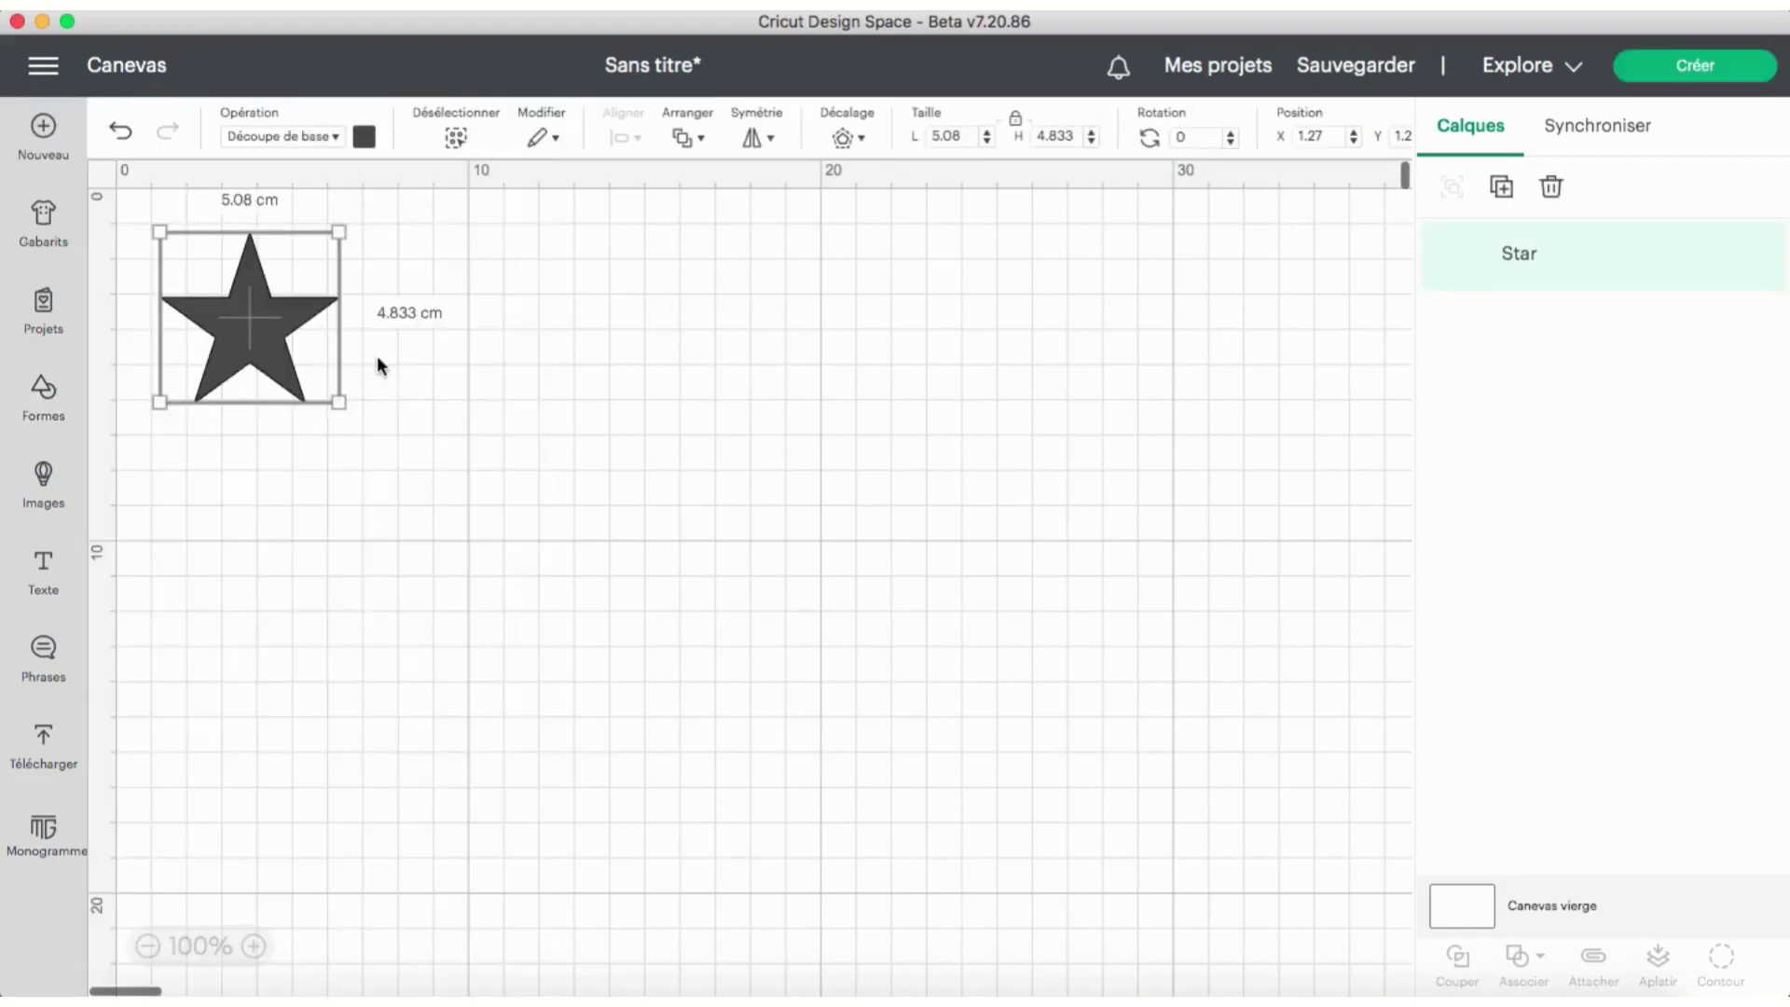
left_click(364, 137)
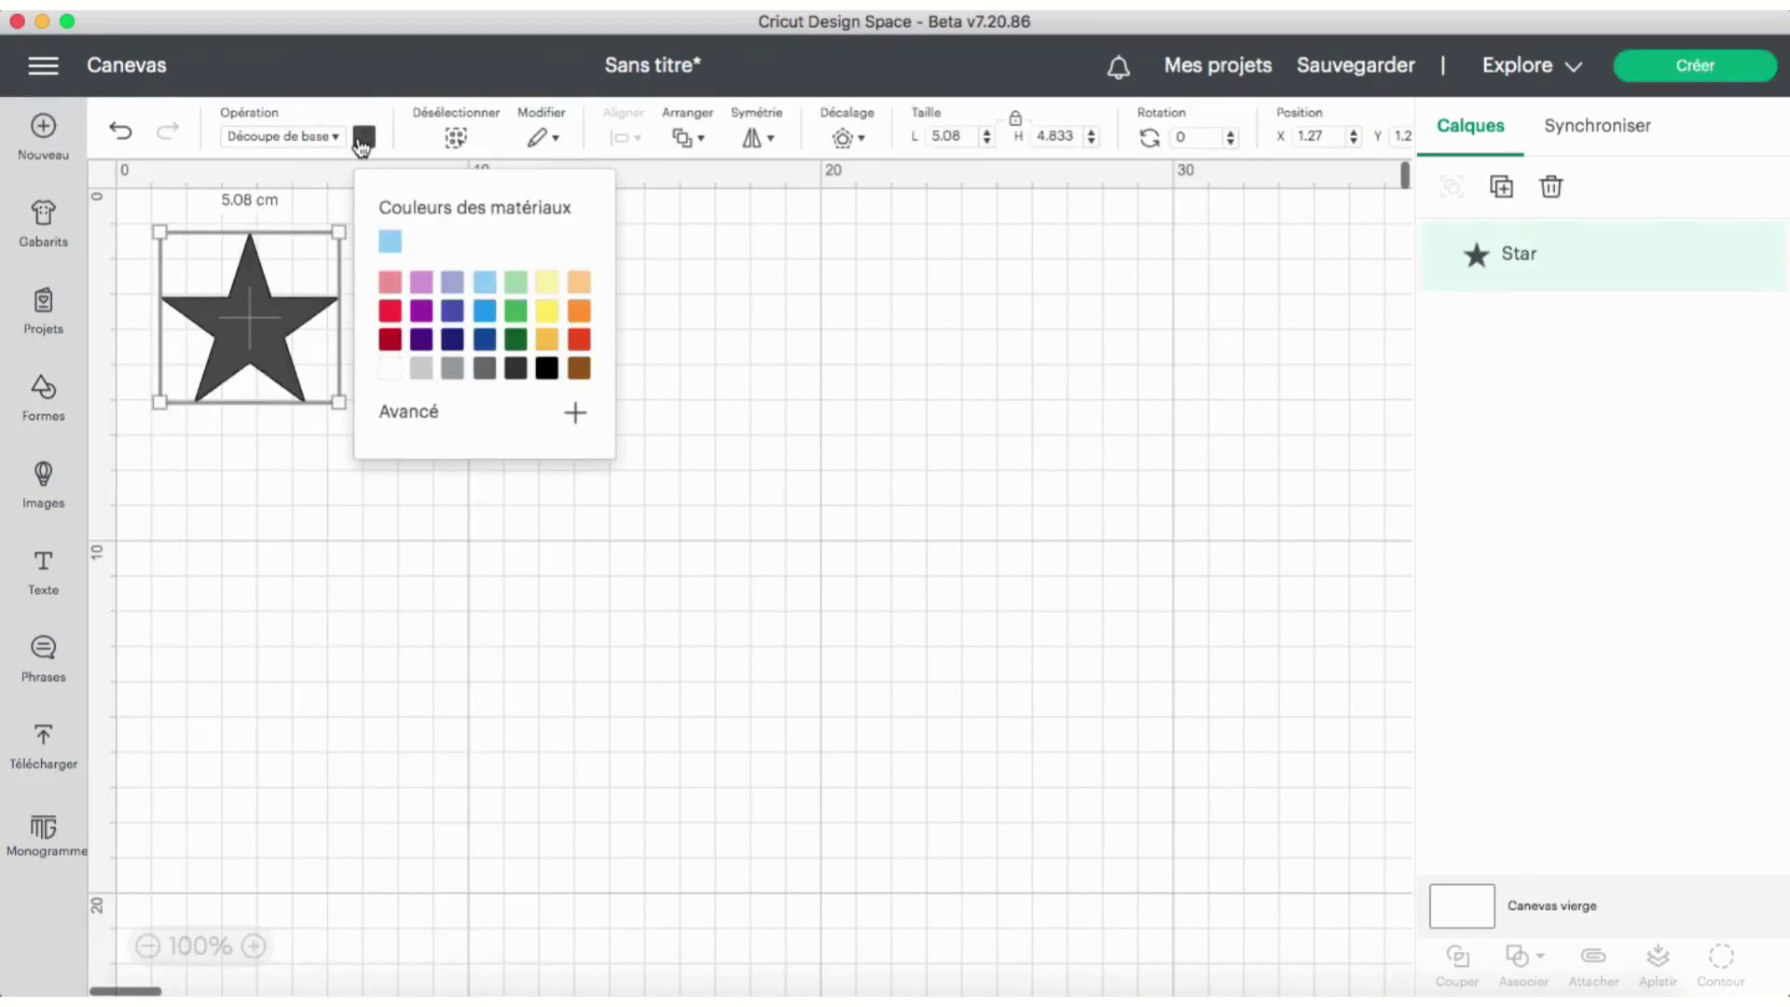
left_click(544, 285)
left_click_drag(244, 346, 844, 352)
- Insert a square, colour it light blue and place it over the star's lower half at about X 18.8 cm
left_click(43, 396)
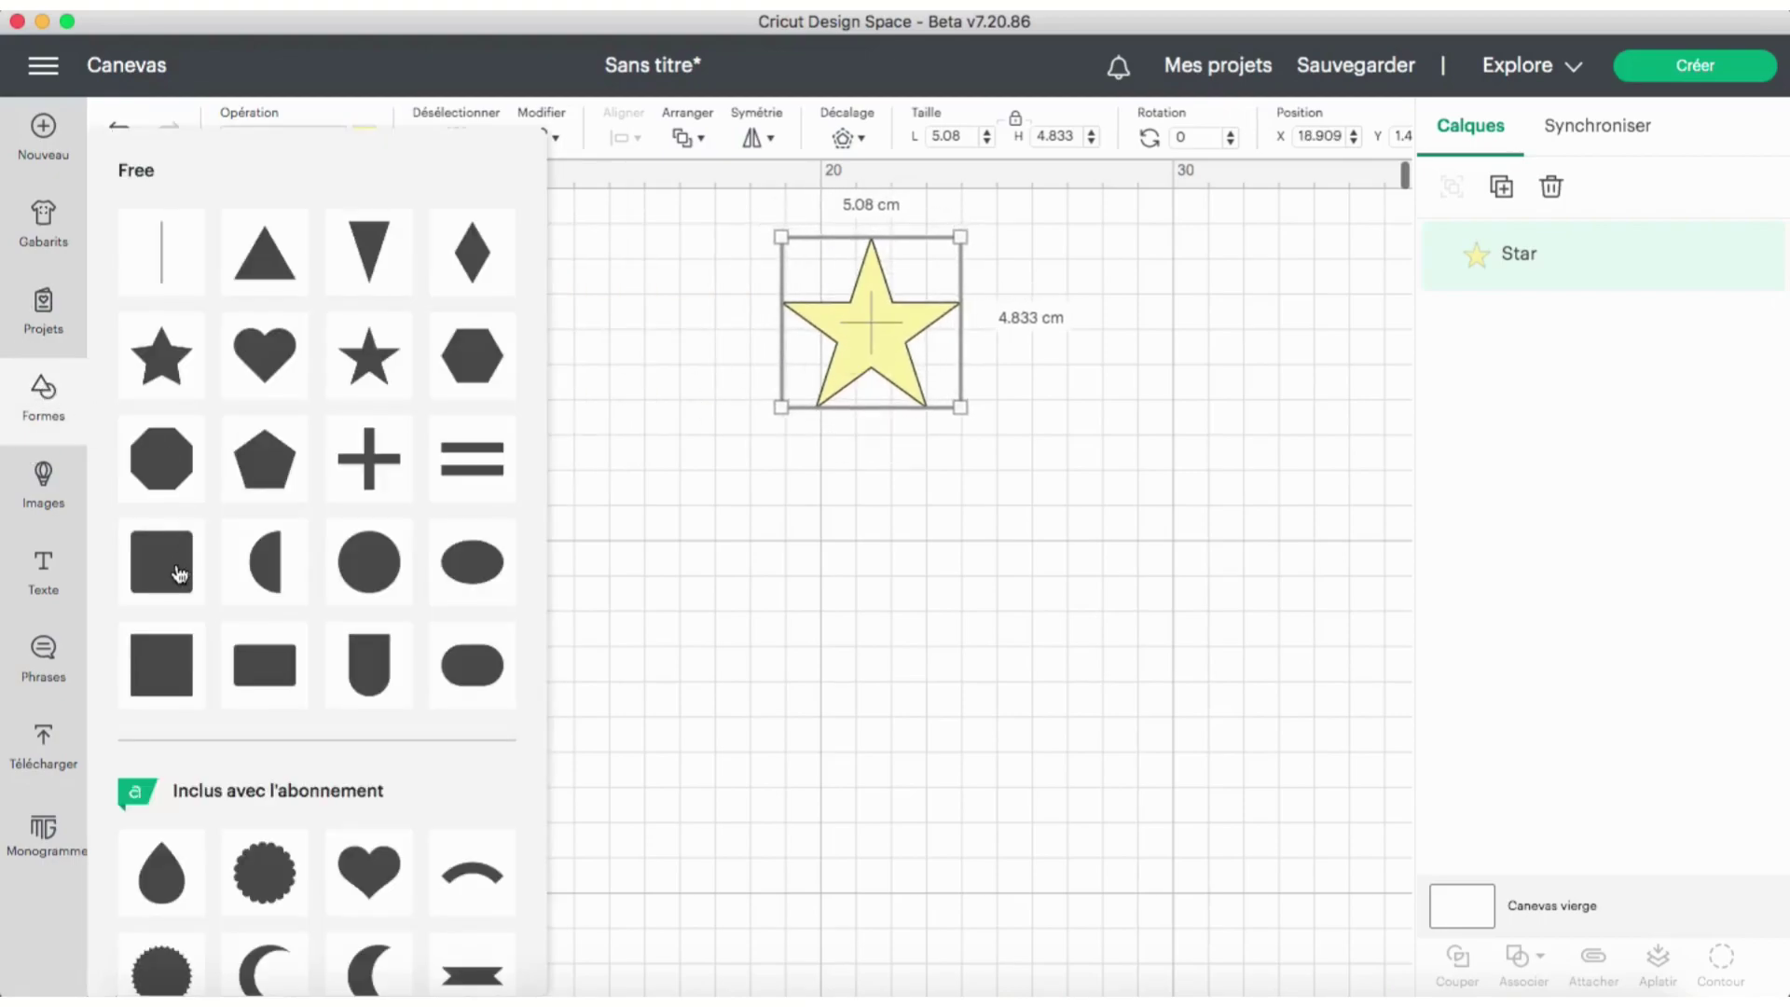
left_click(153, 685)
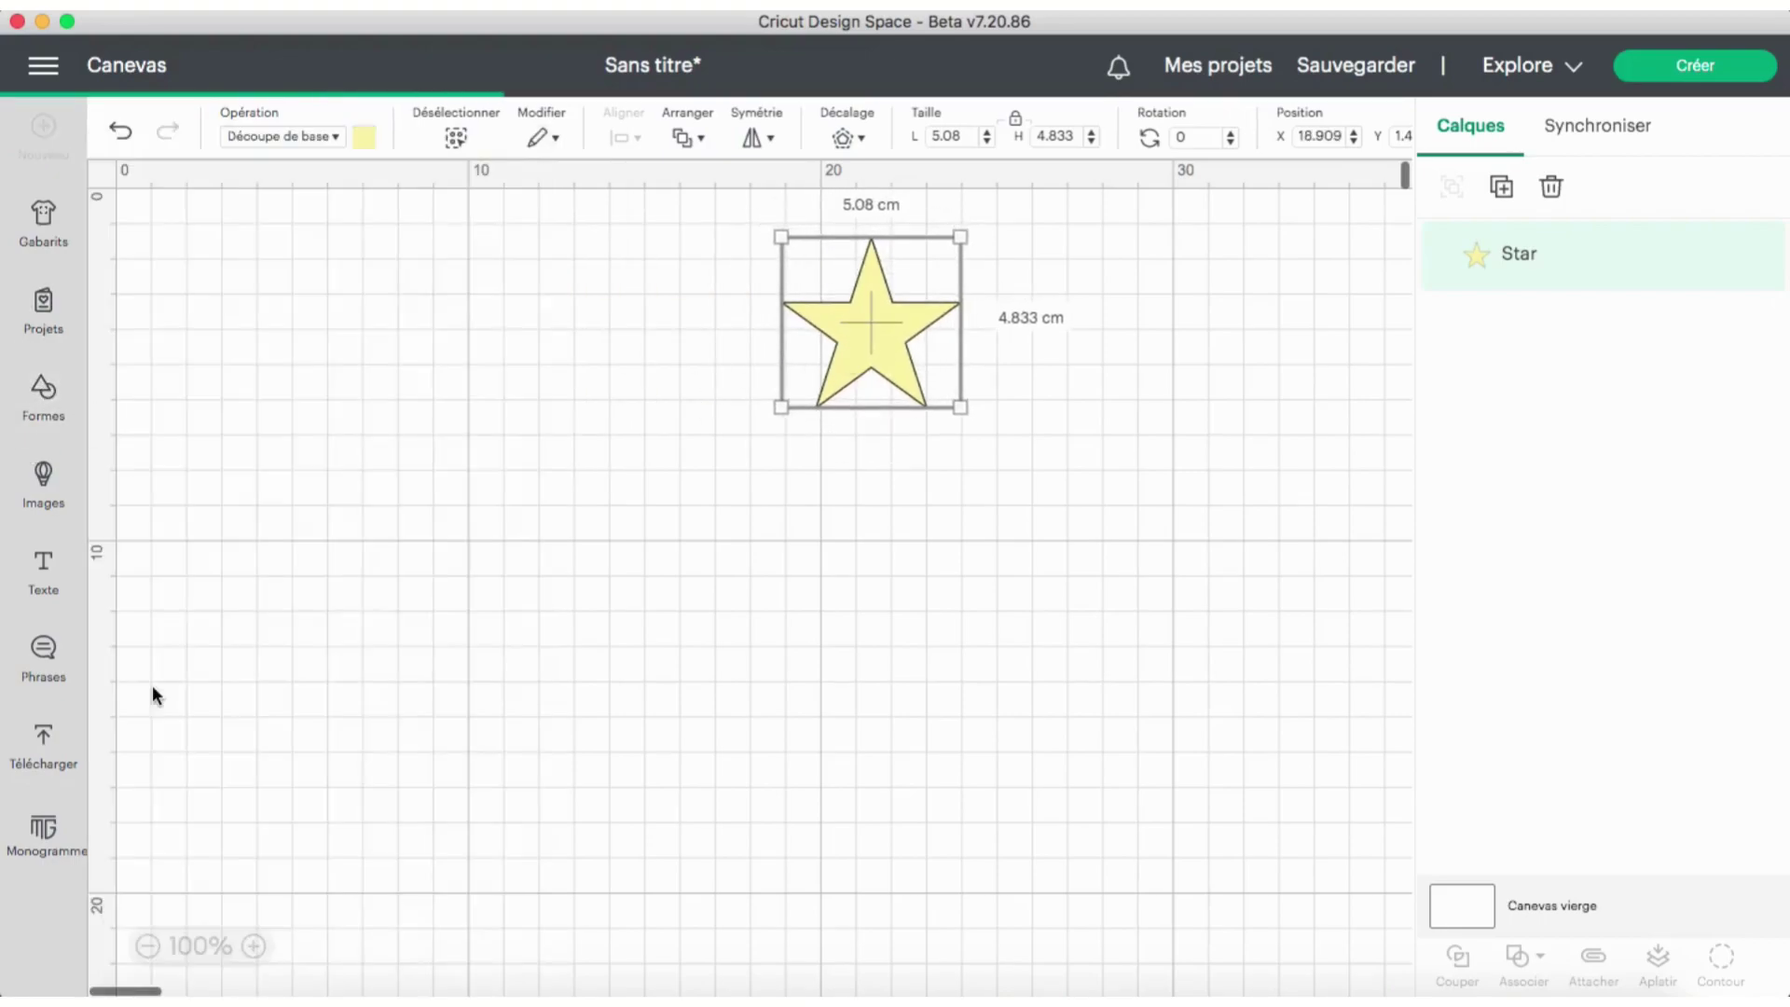
left_click(364, 138)
left_click(483, 281)
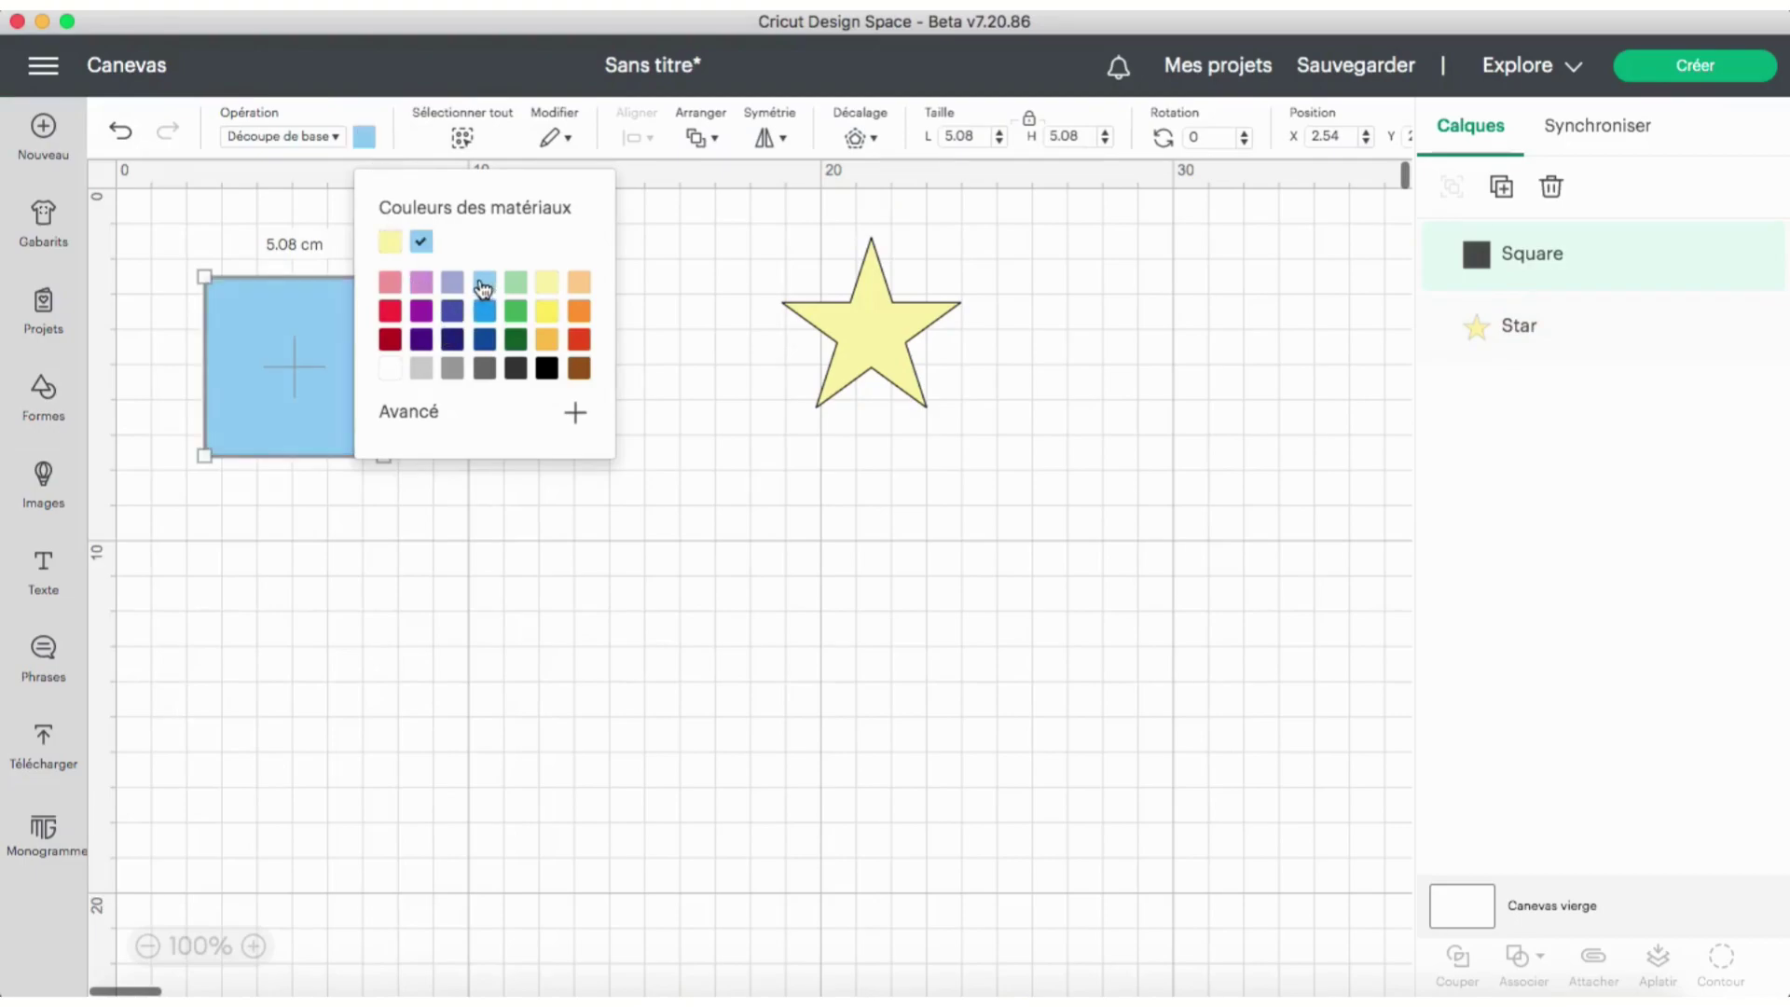
left_click(237, 391)
left_click_drag(237, 394, 809, 462)
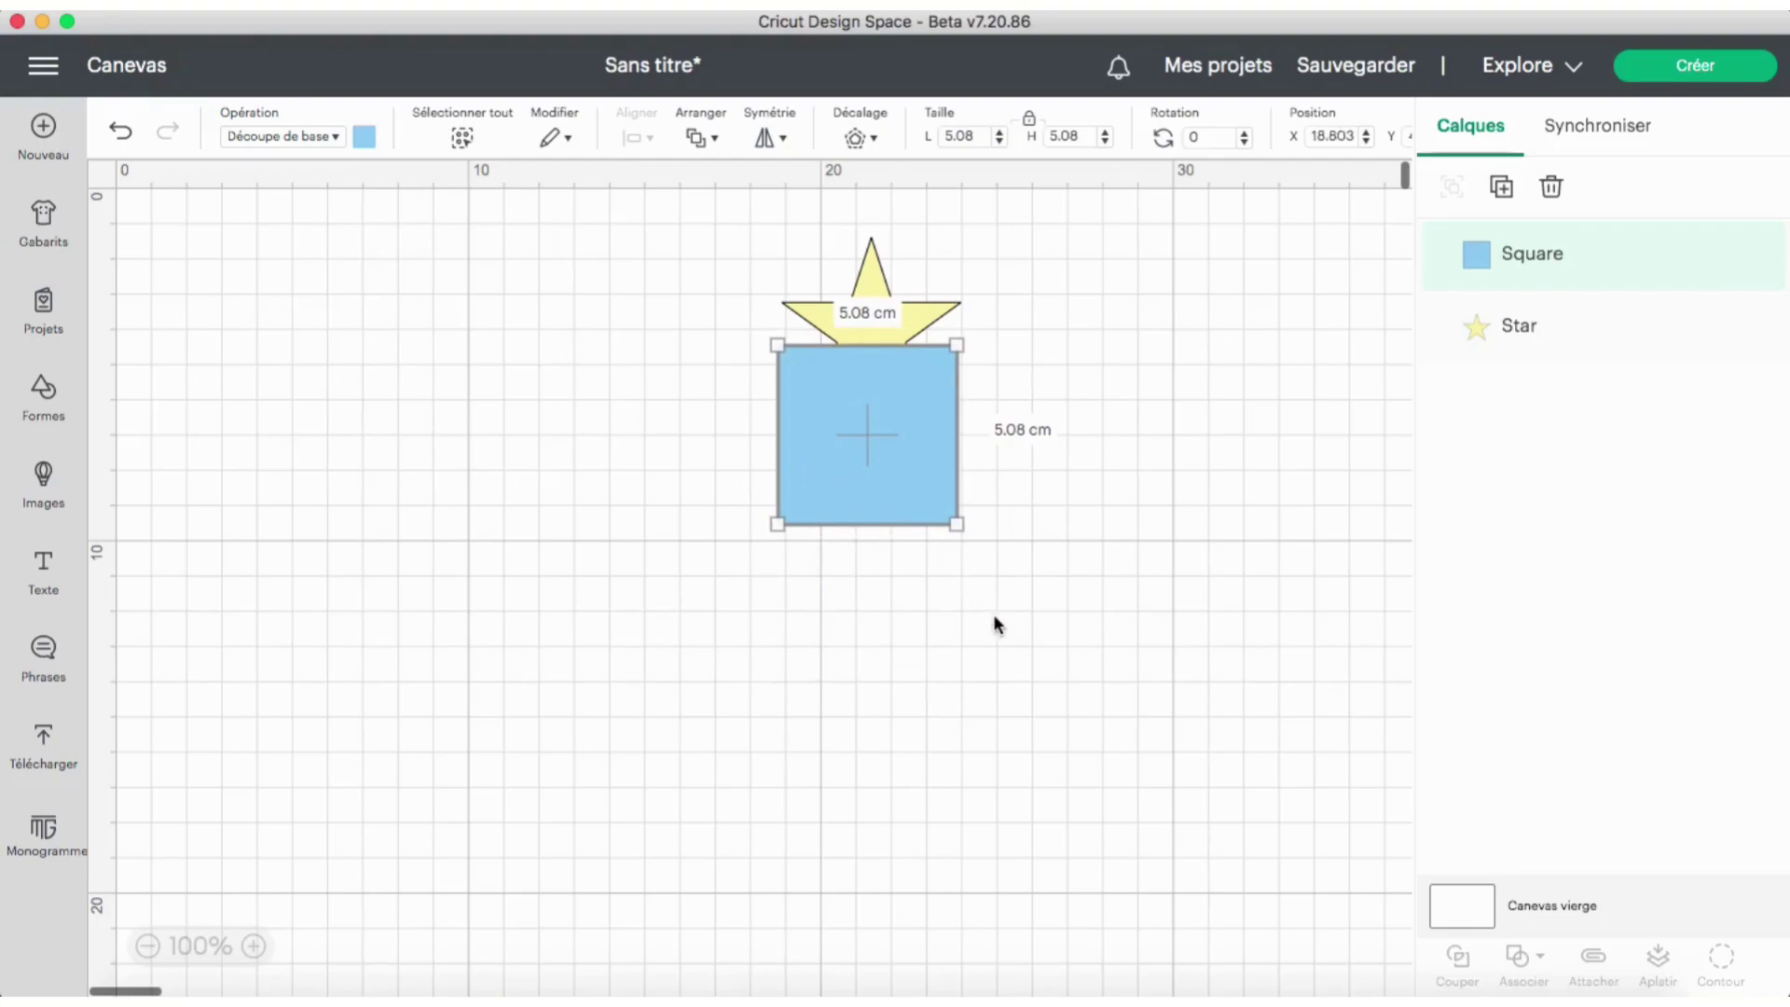
- Centre the square and the star horizontally on each other
left_click_drag(1003, 619, 670, 226)
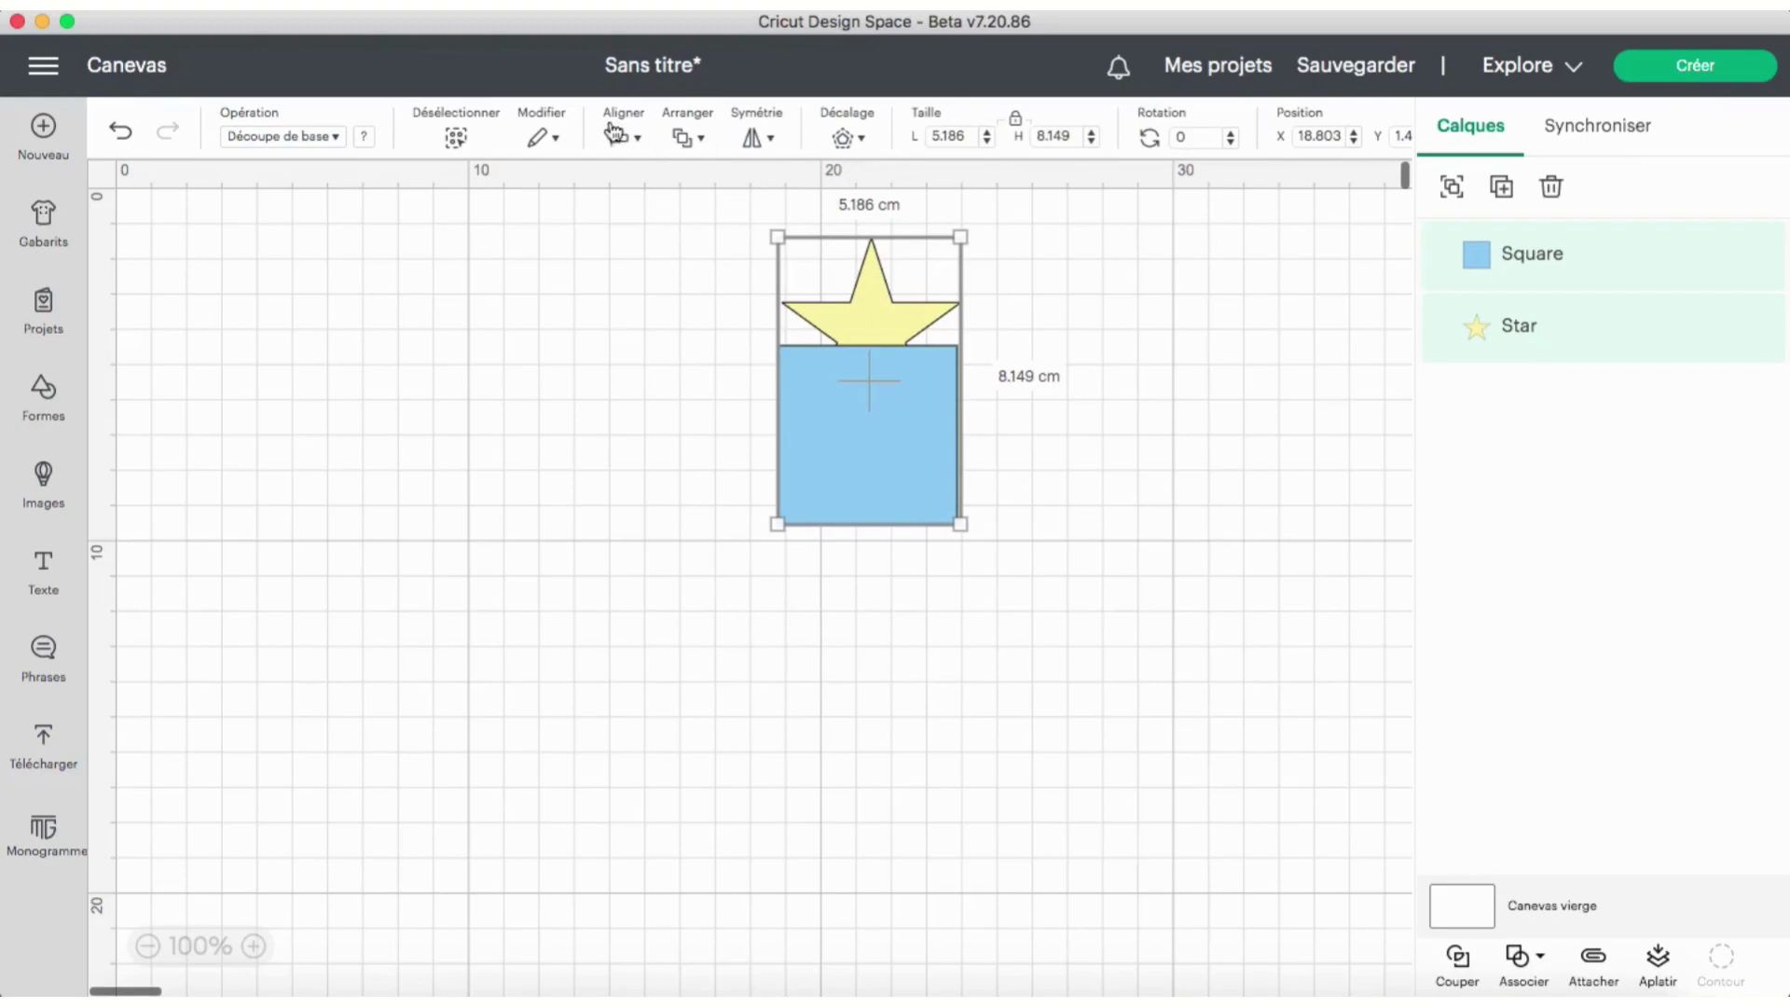
left_click(643, 140)
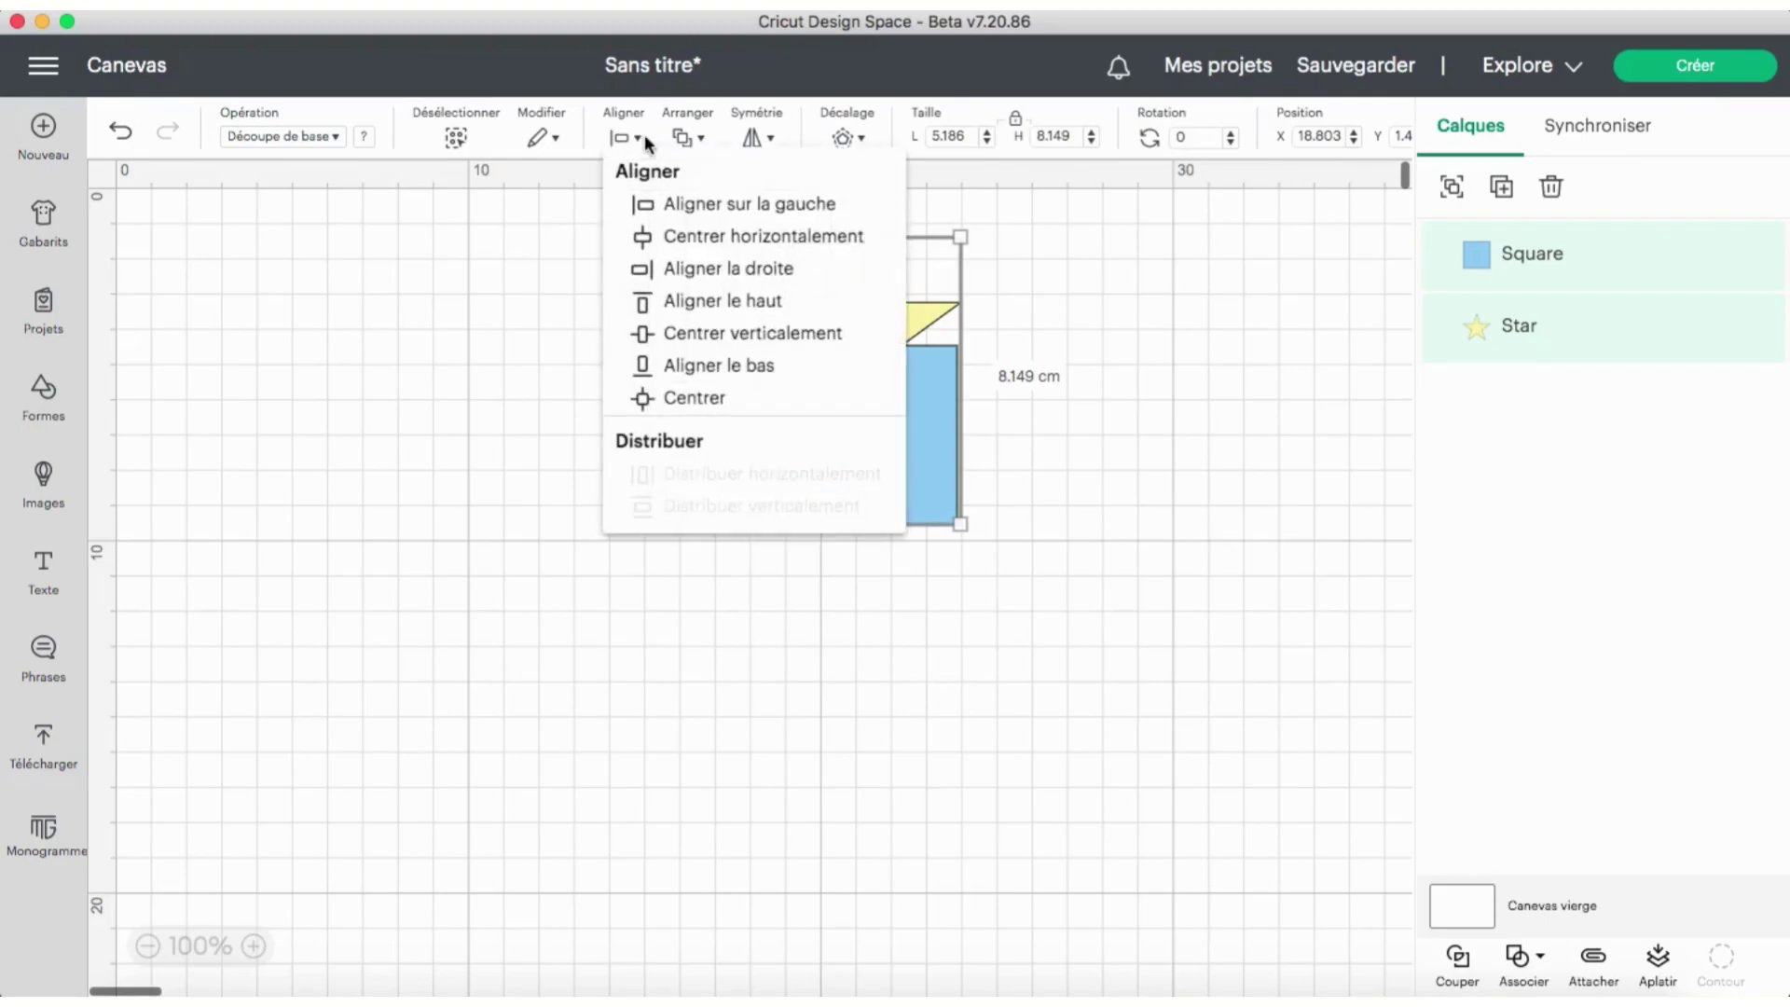
left_click(783, 238)
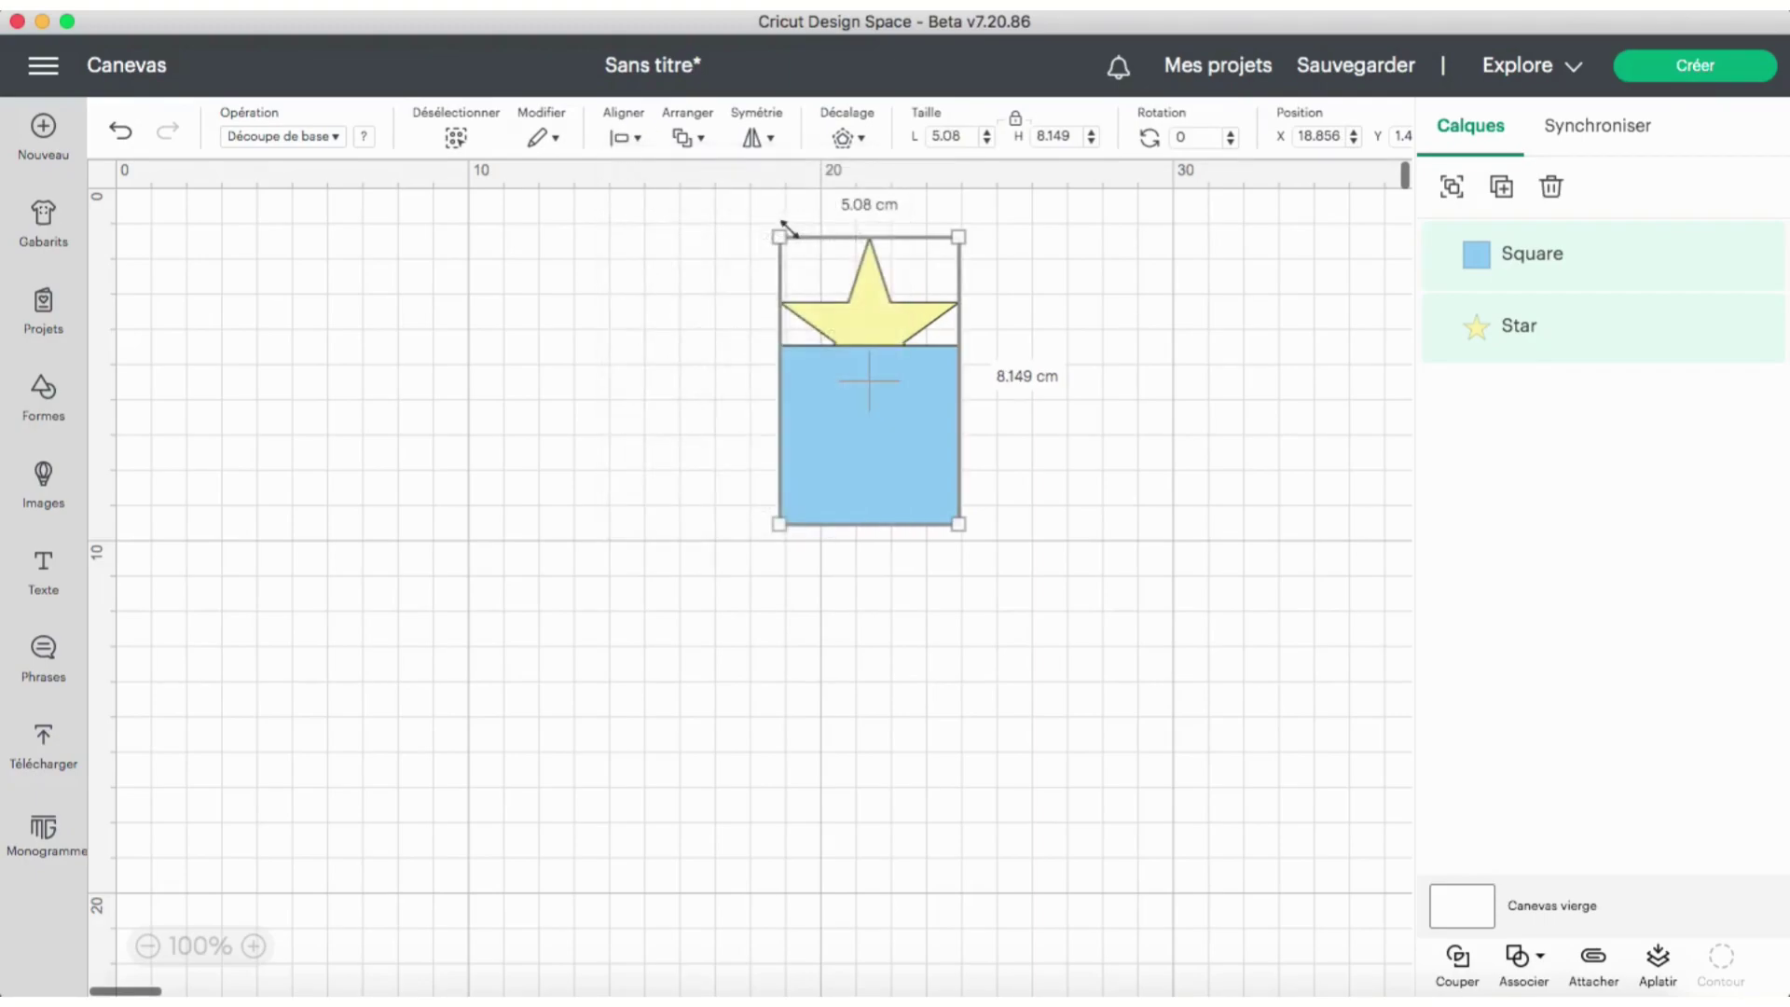
- Group the square and the star and name the group etoile+carre
left_click(1451, 188)
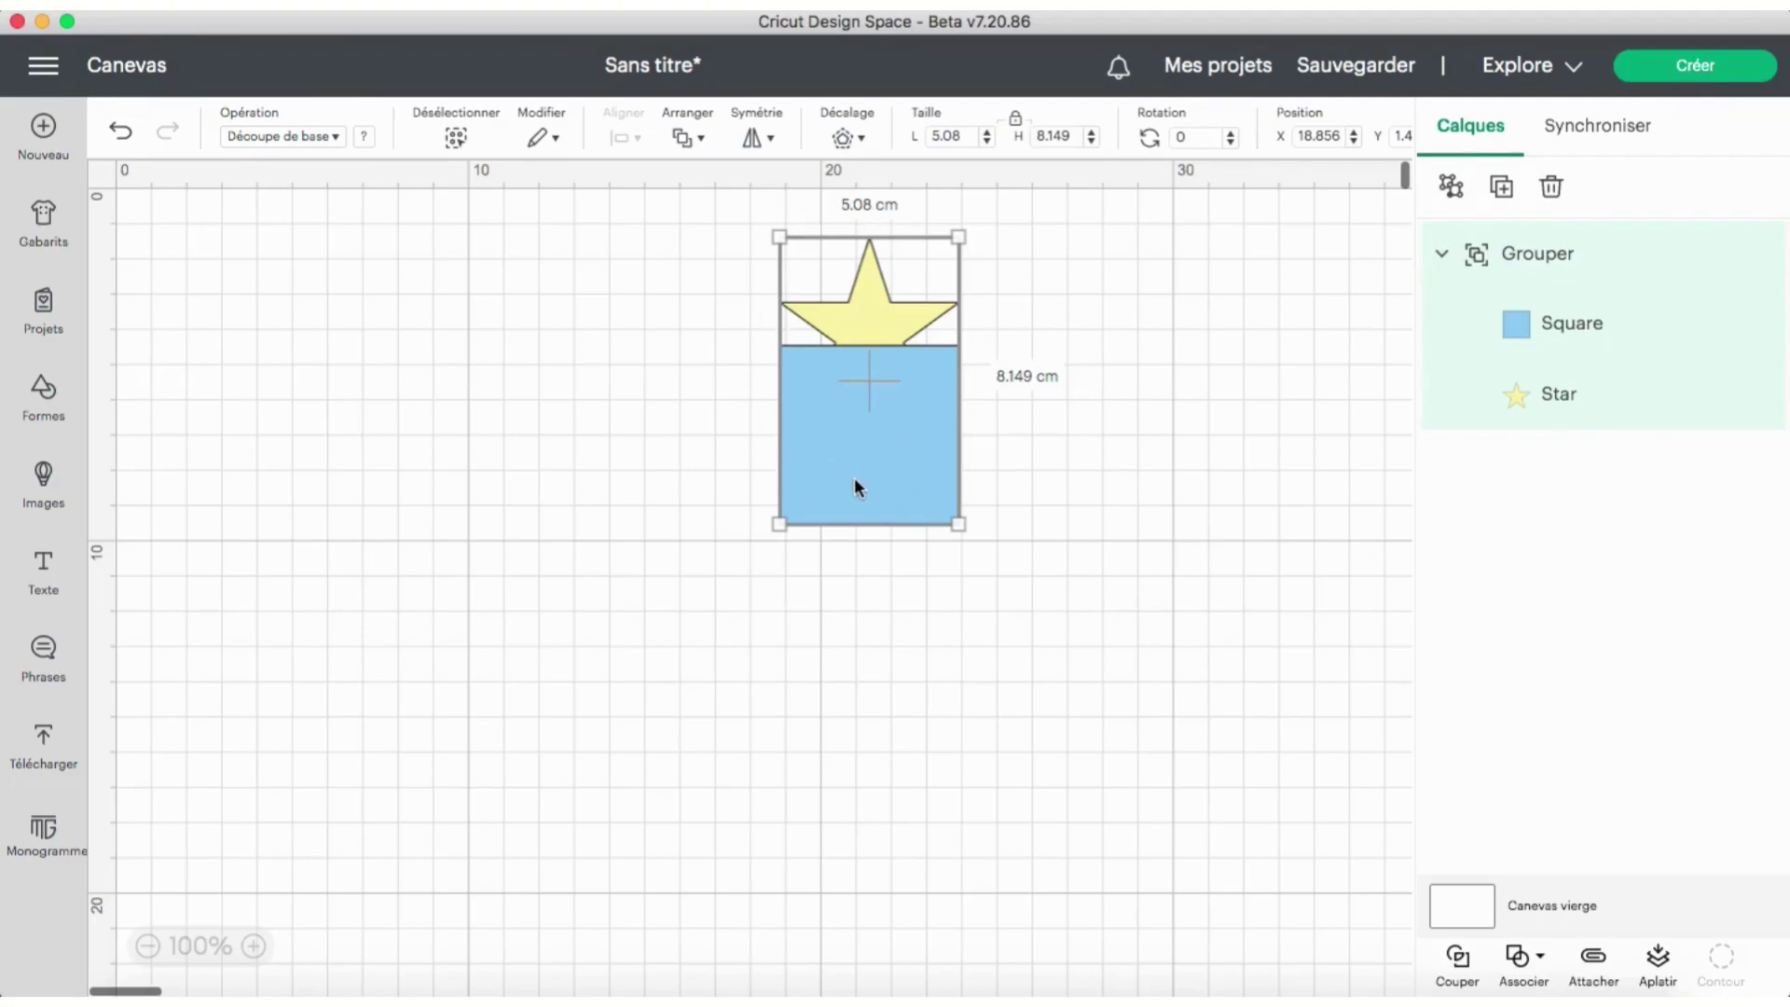
double_click(1537, 258)
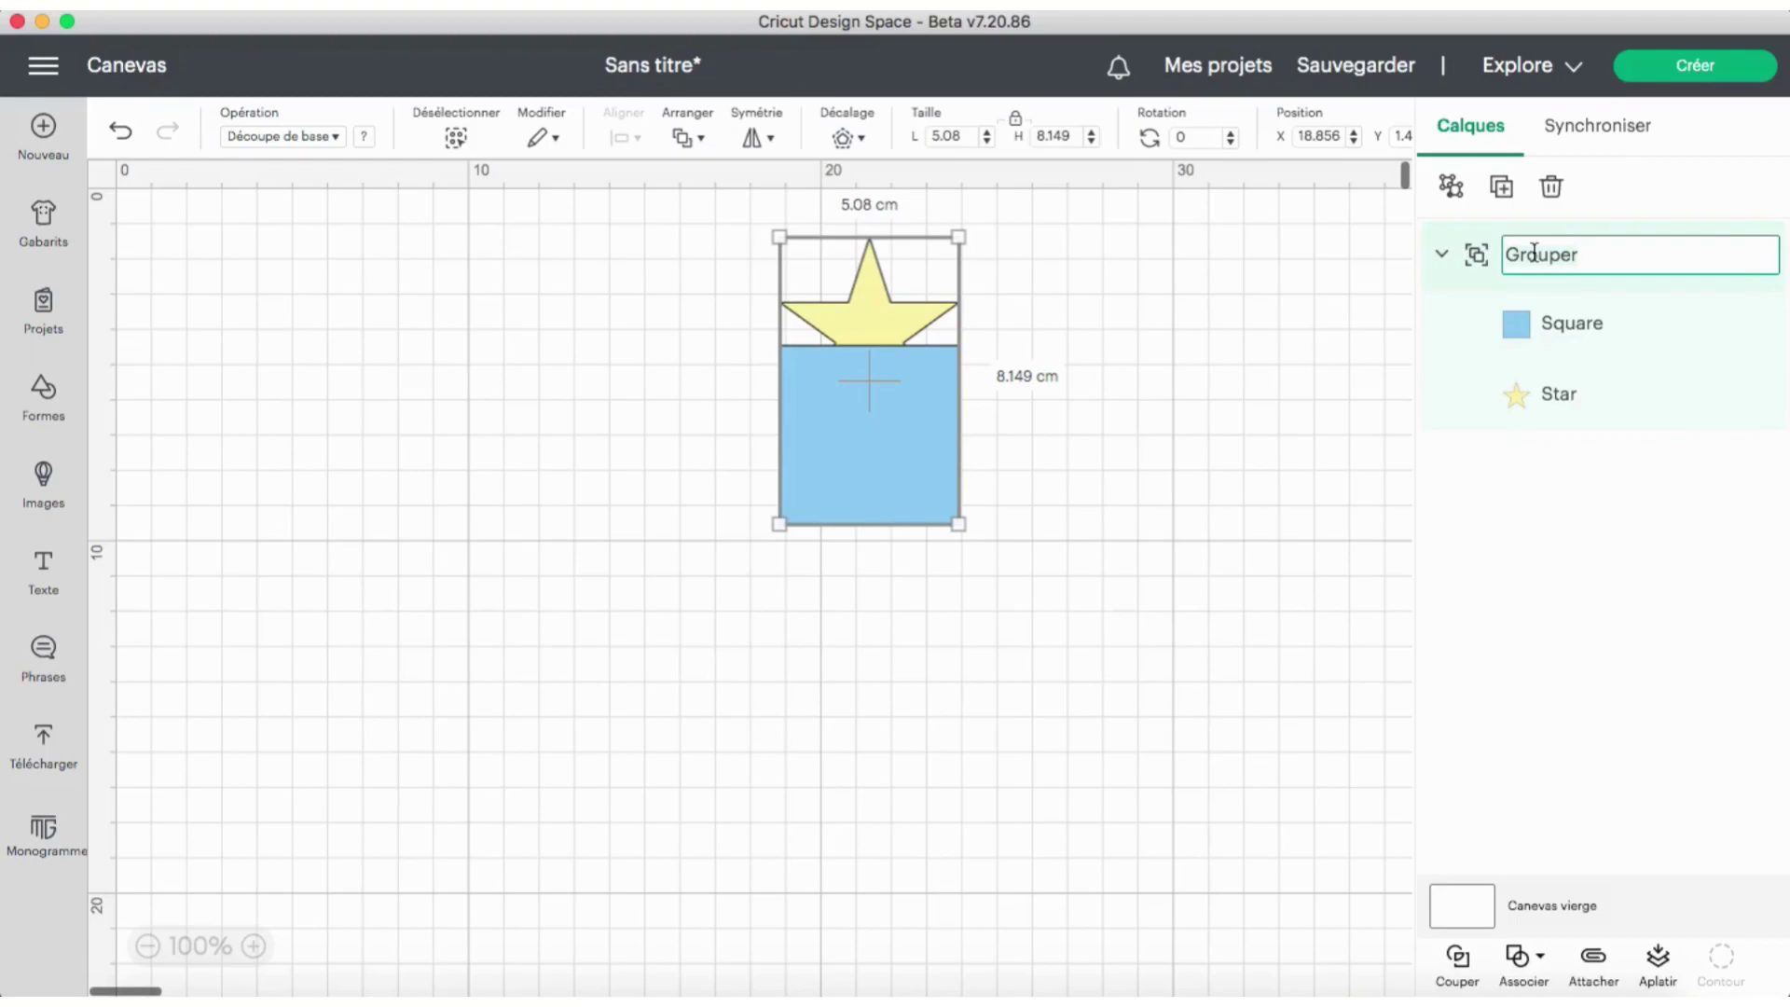
type("etoile+carre")
key("Return")
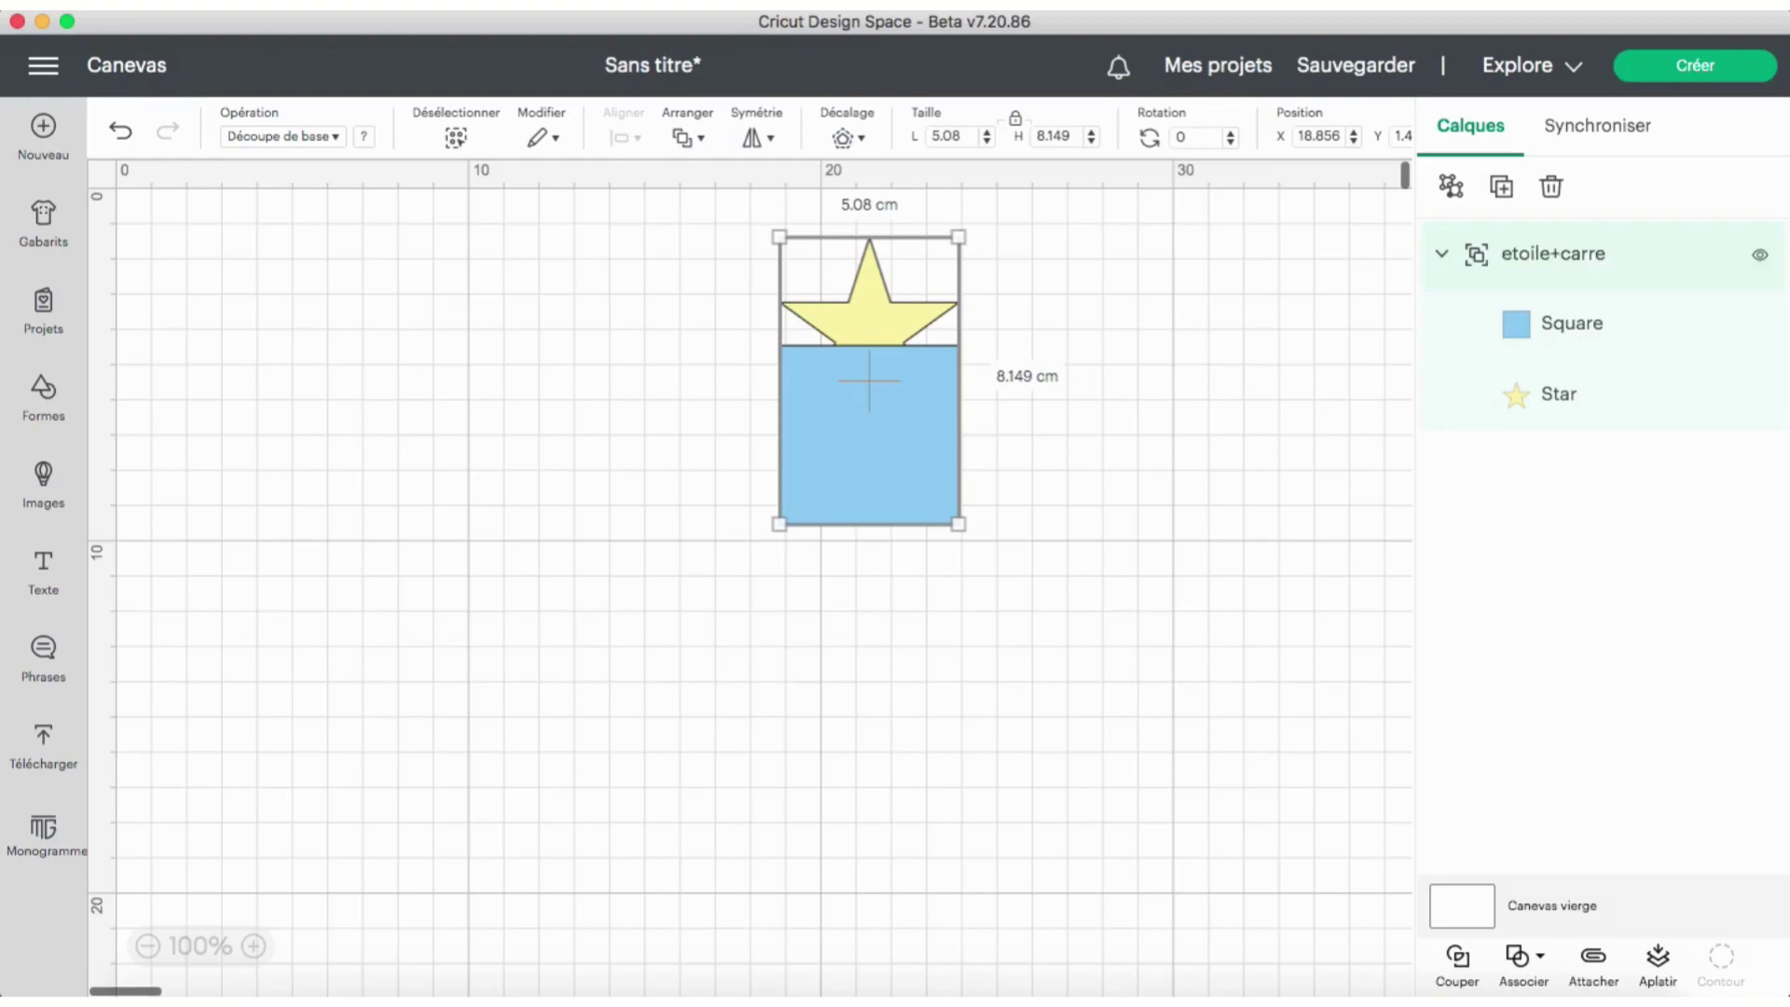
- Rename the square's layer Carre bleu and the star's layer Etoile jaune
double_click(1591, 333)
type("C")
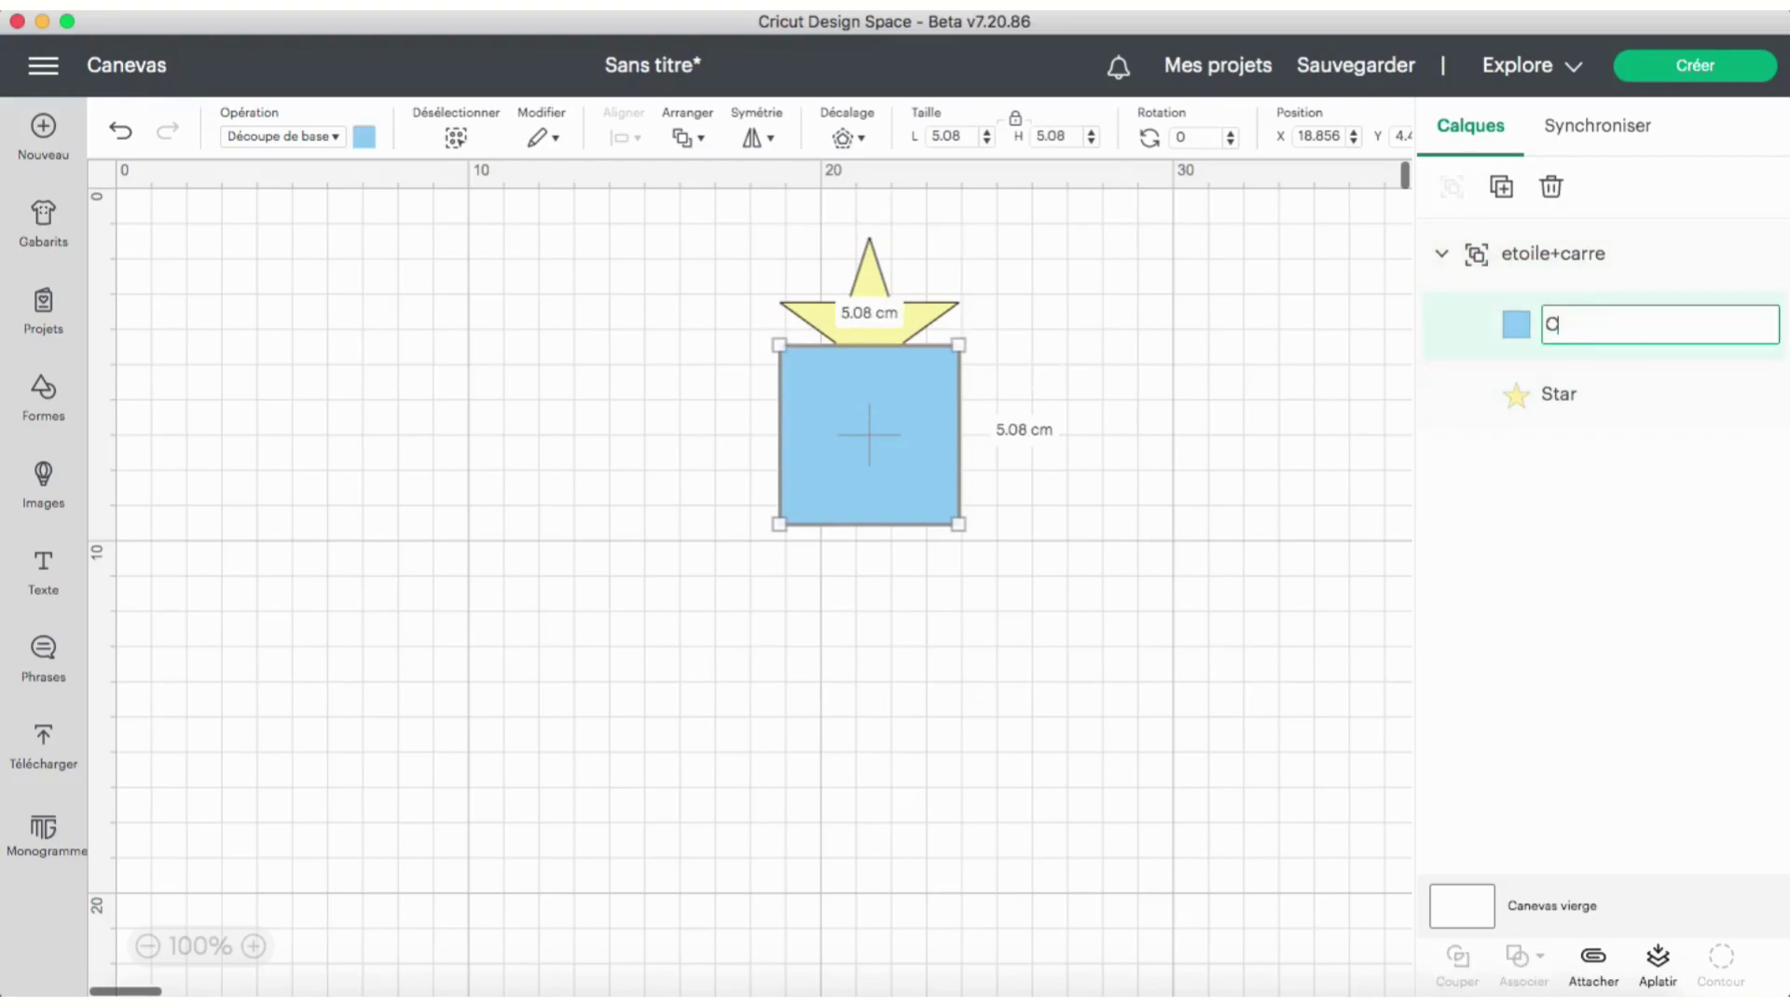
type("arre bleu")
double_click(1555, 397)
type("Etoile jaune")
key("Return")
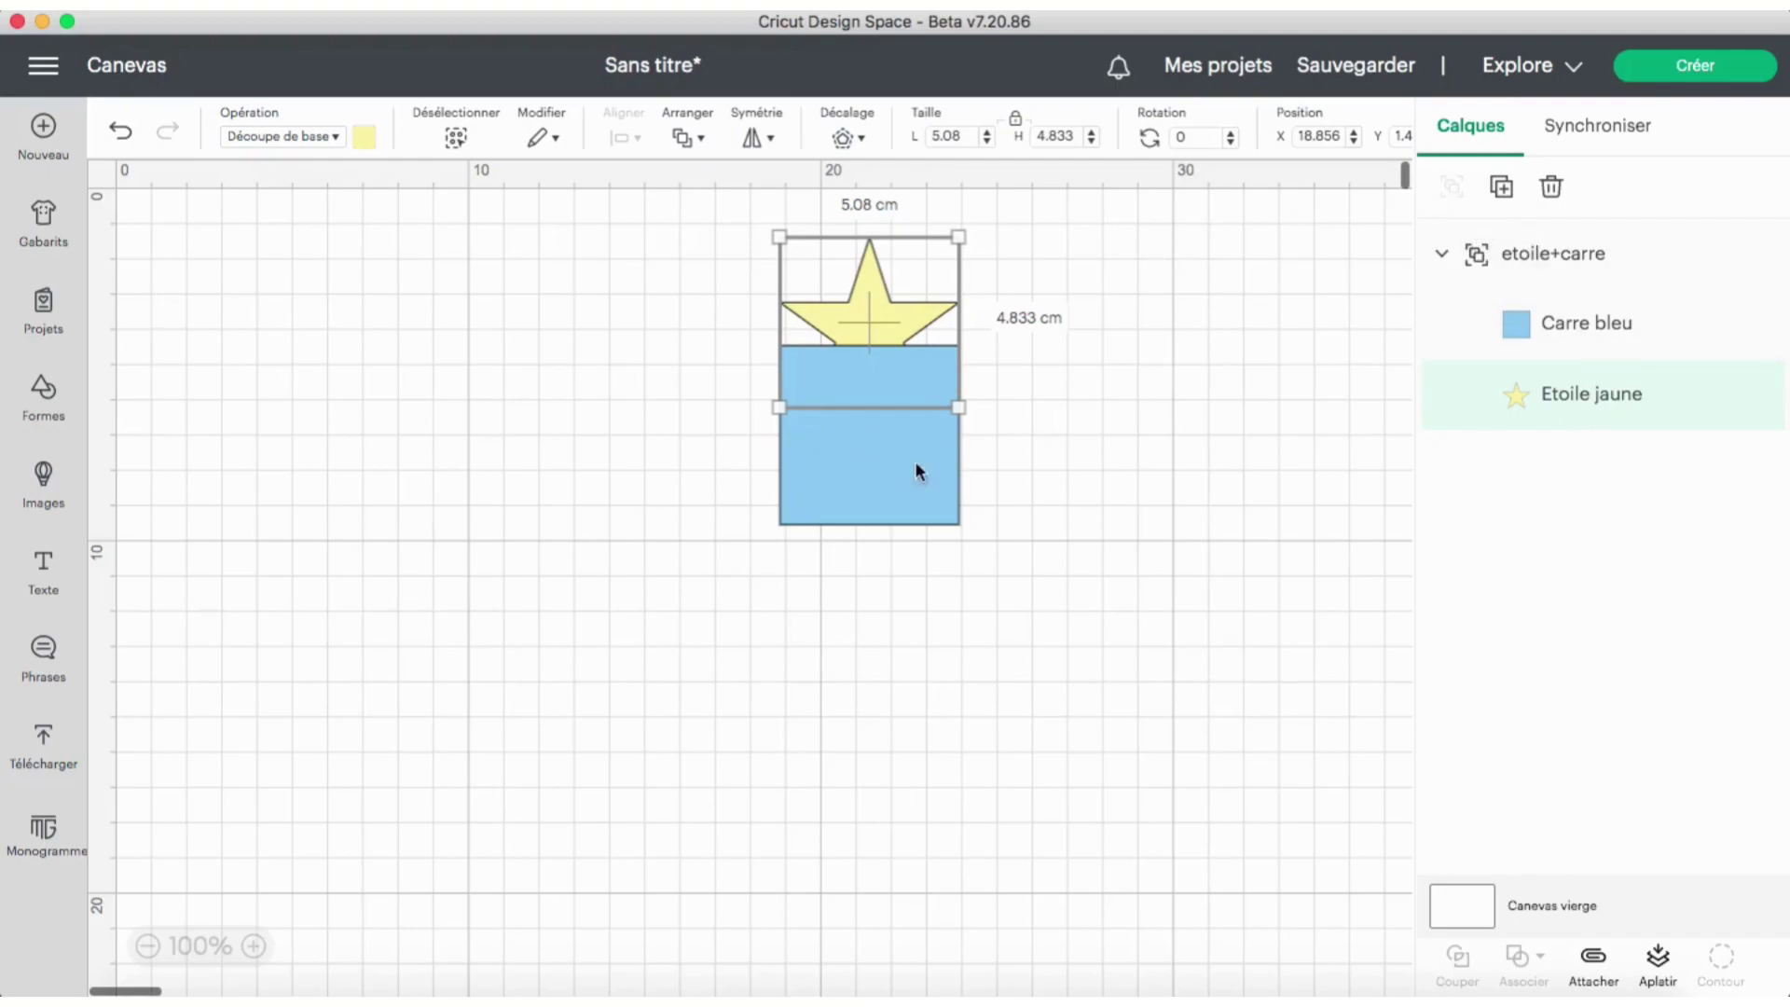
- Ungroup the etoile+carre group and clear the selection
left_click(1542, 253)
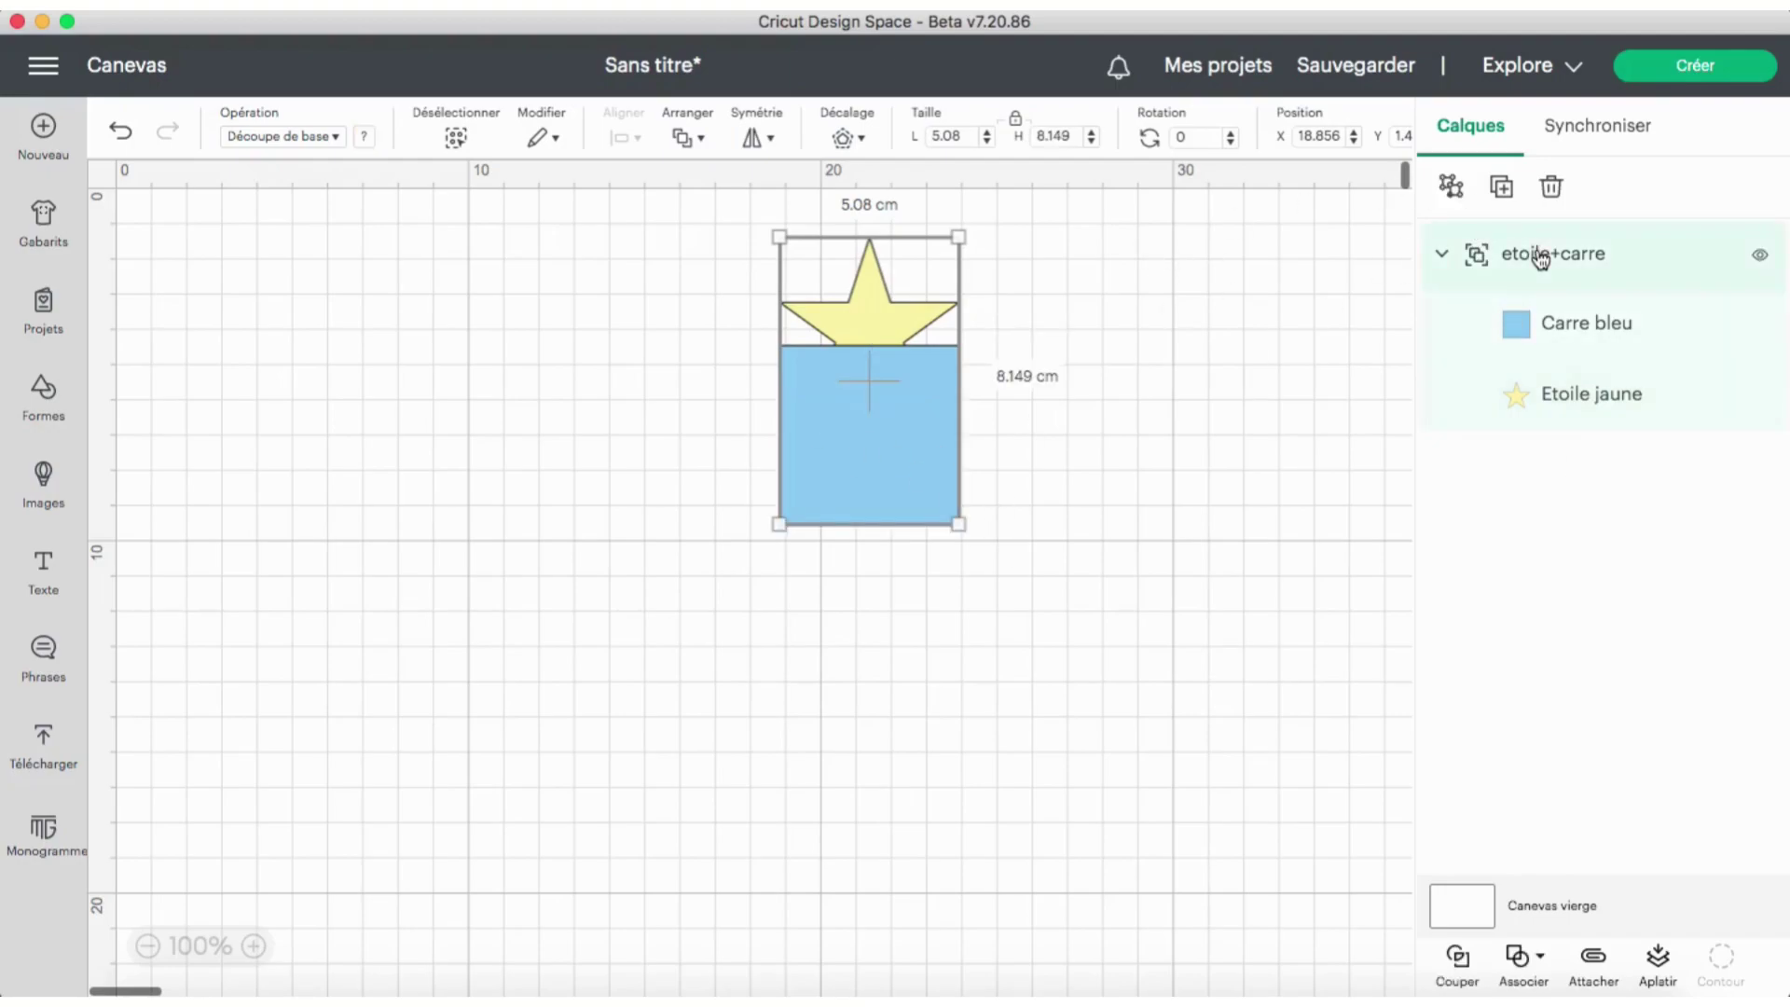
left_click(1452, 191)
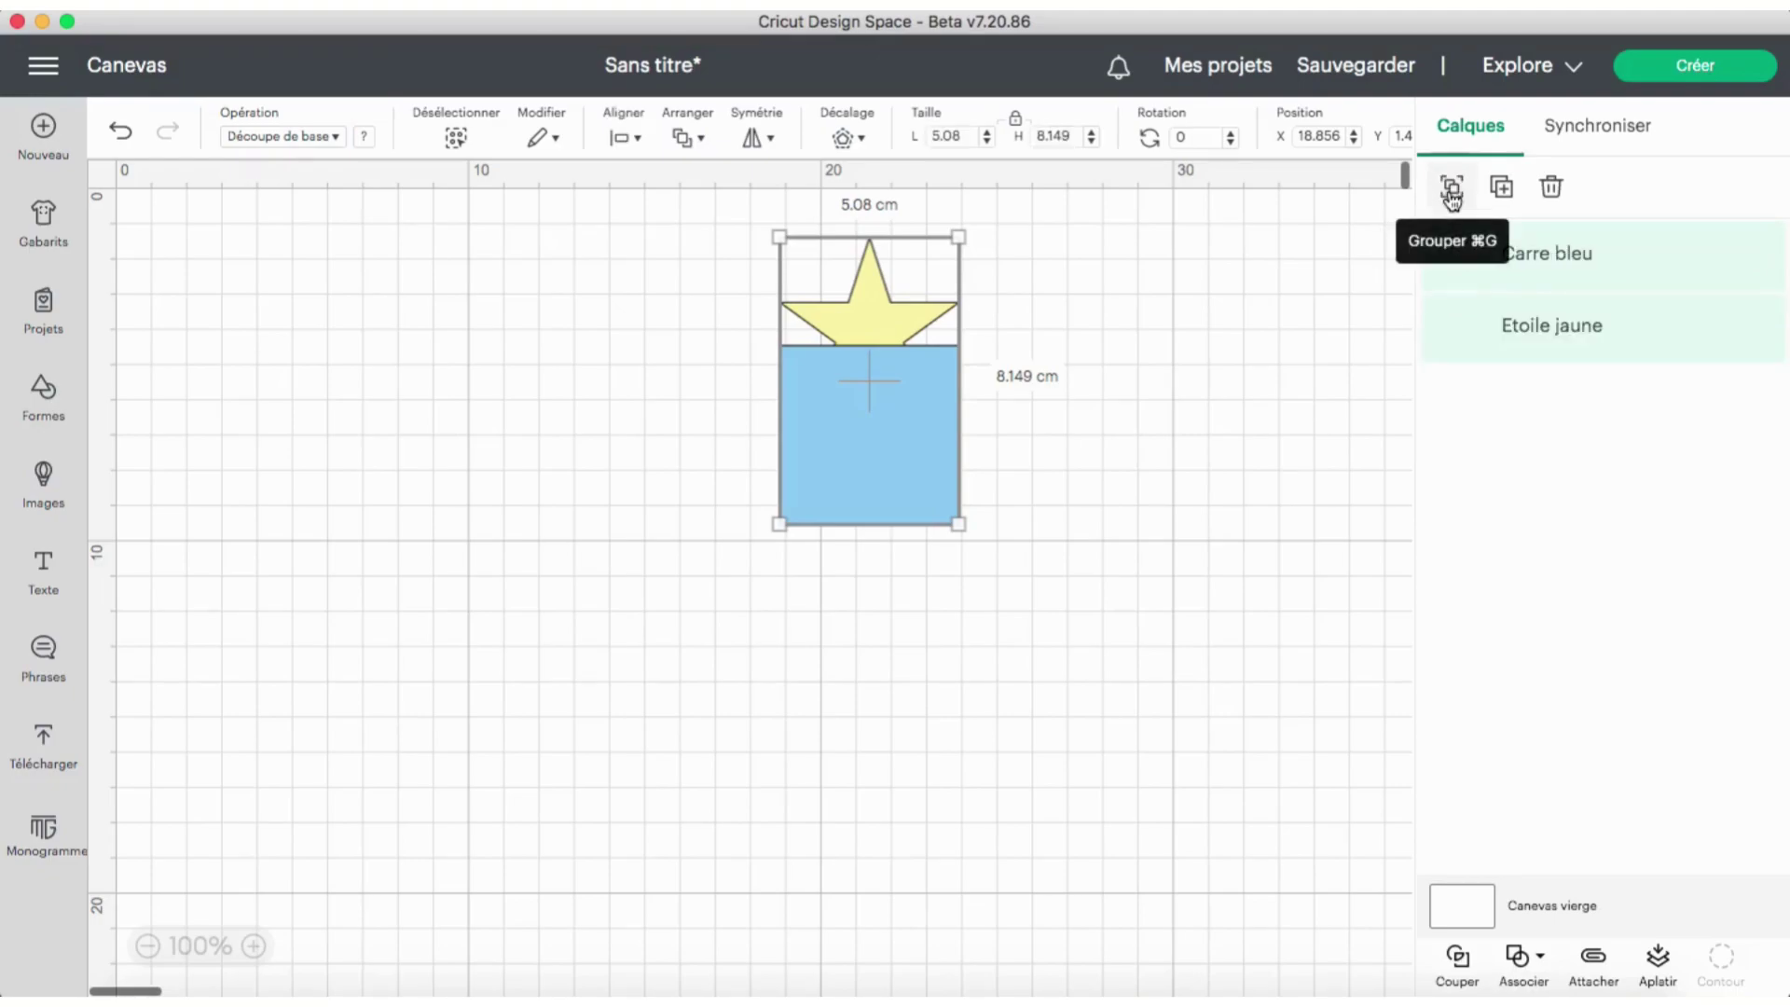
left_click(1193, 457)
- Slice the overlapping square and star with Couper, and undo the slice
left_click_drag(1019, 611, 674, 218)
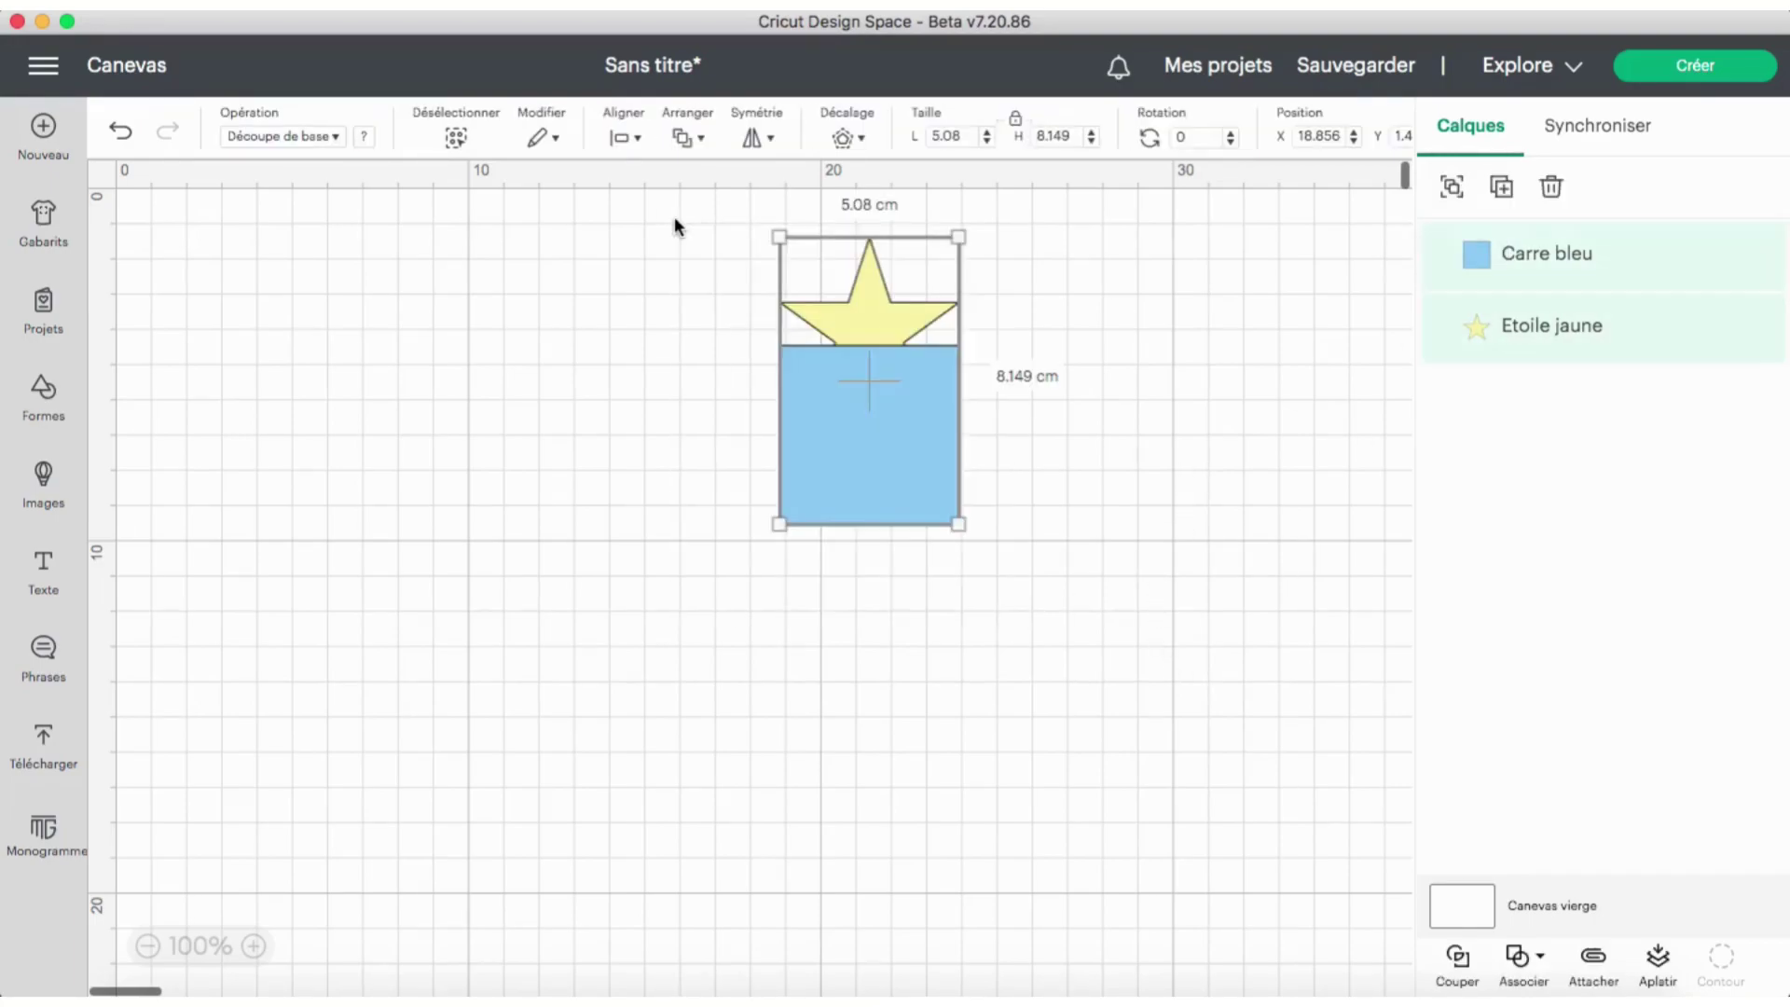
left_click(1460, 959)
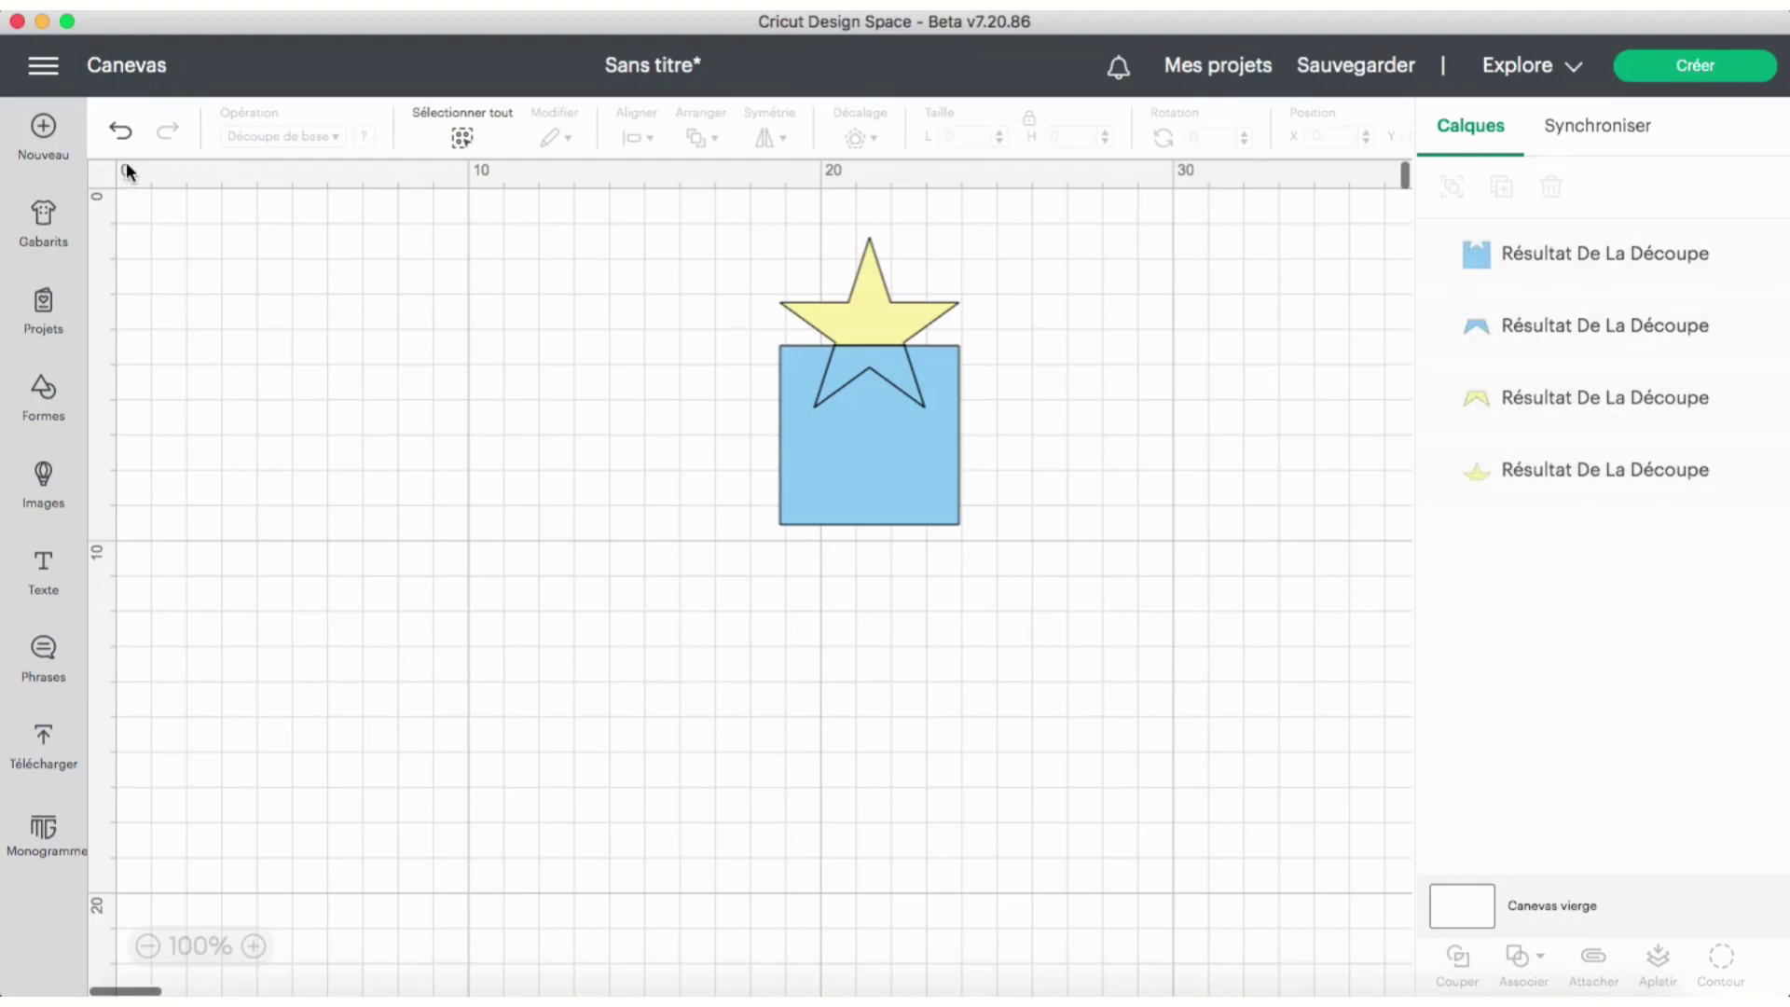
left_click(121, 129)
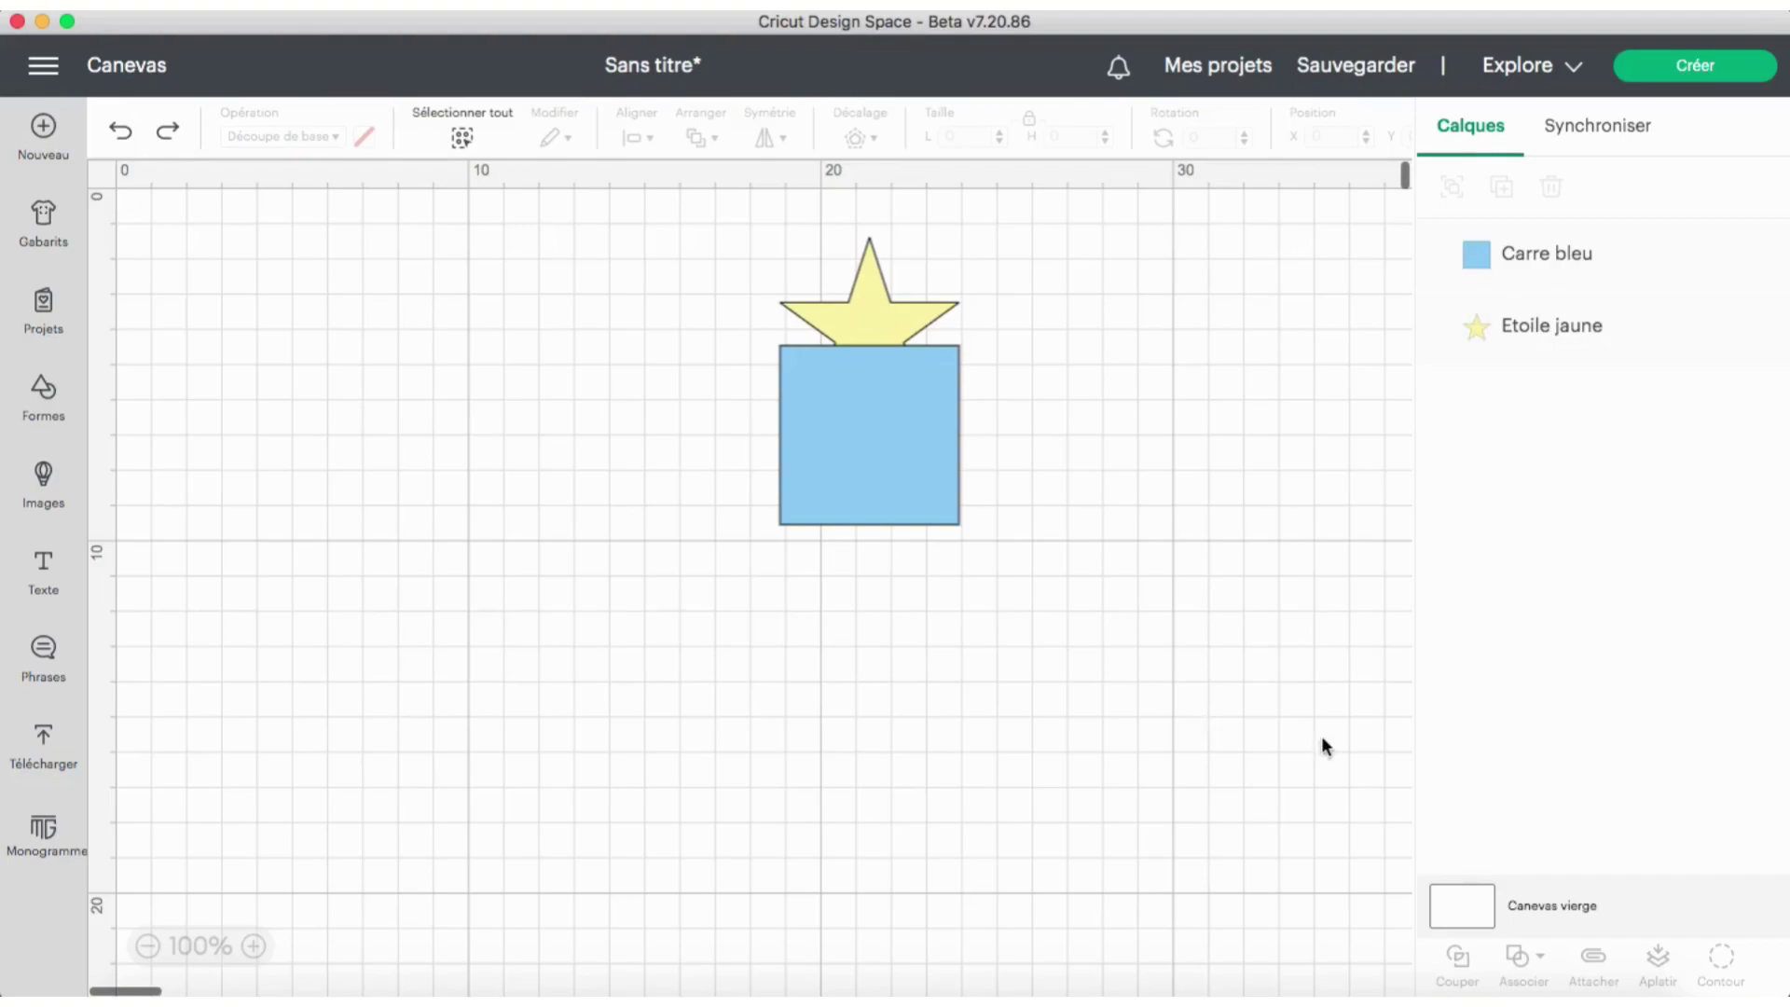
- Weld the blue square and yellow star together with Souder, and undo the weld
left_click_drag(1049, 548, 703, 217)
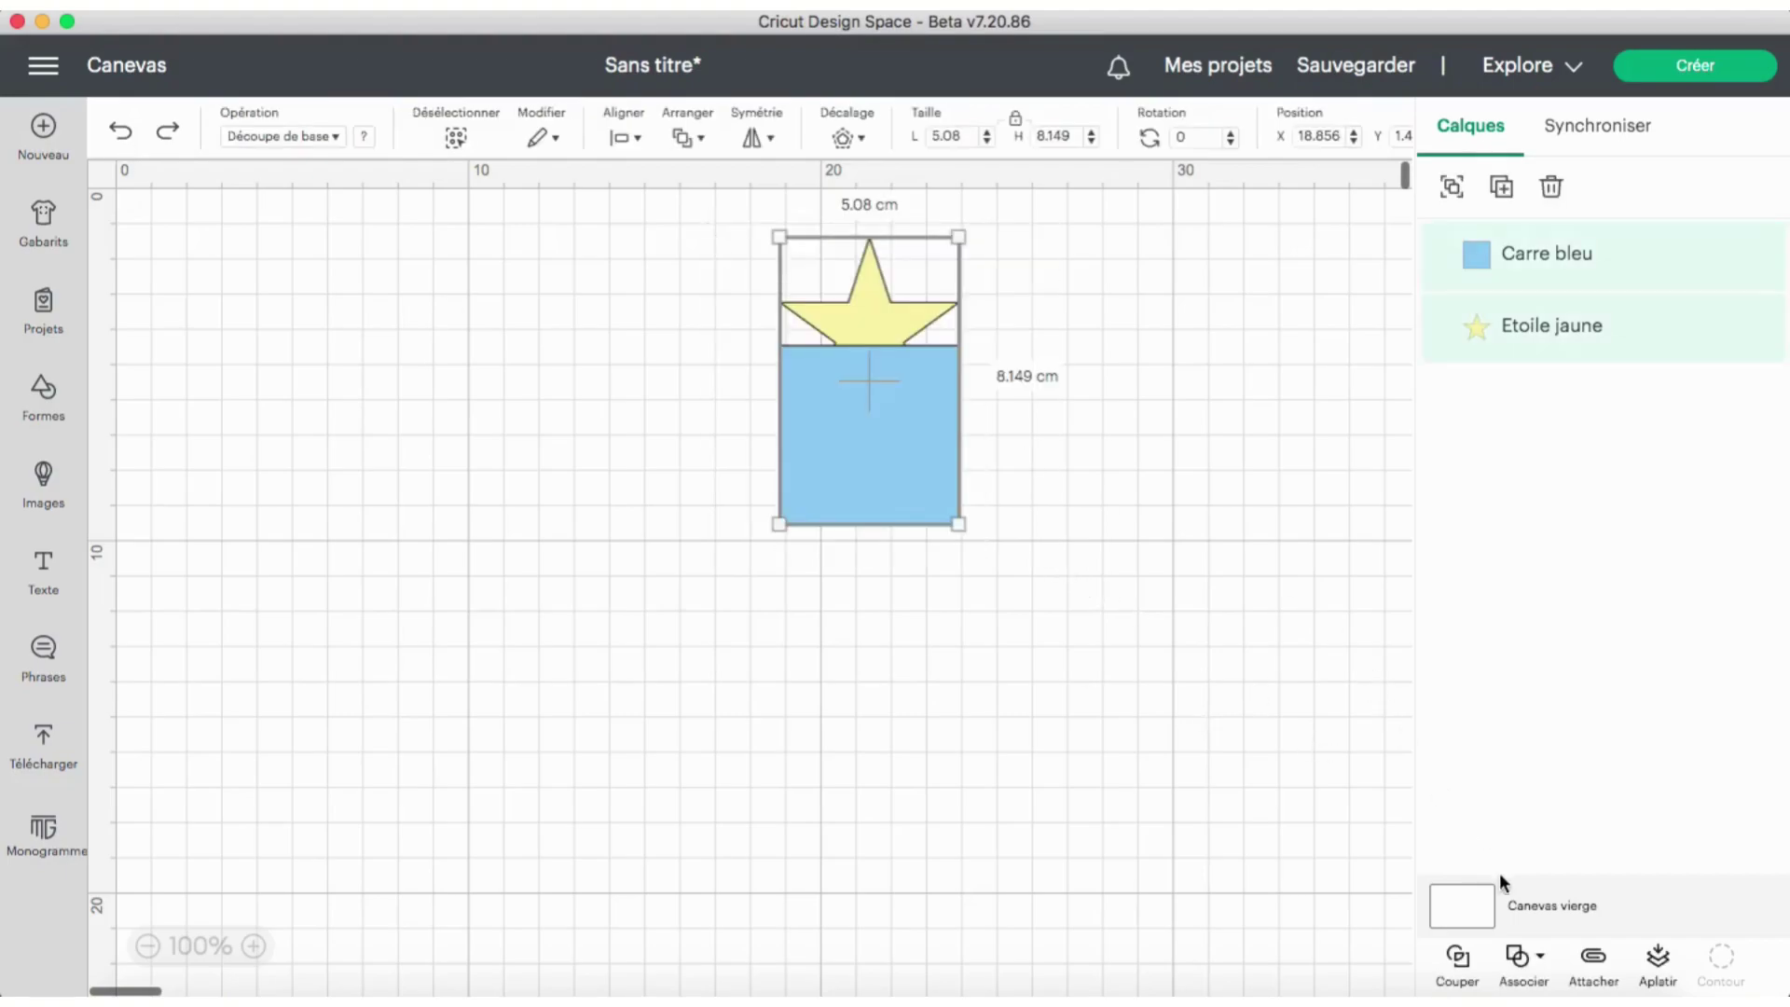
left_click(1544, 960)
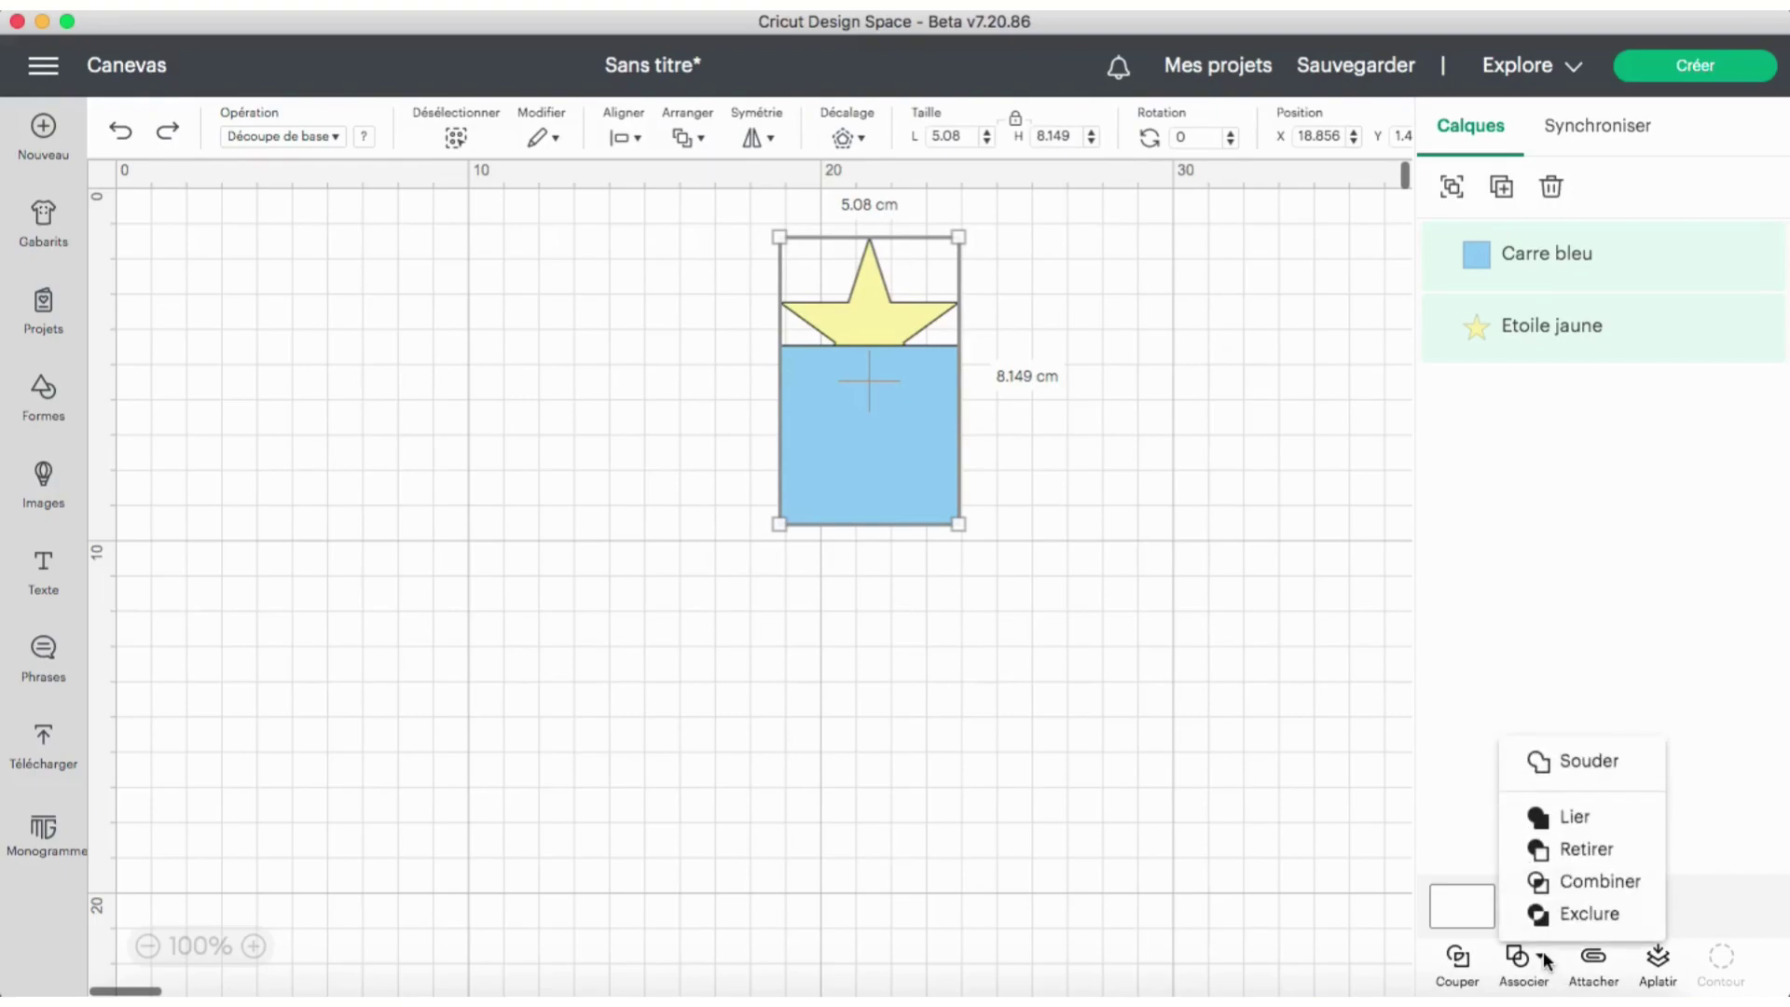
left_click(1596, 769)
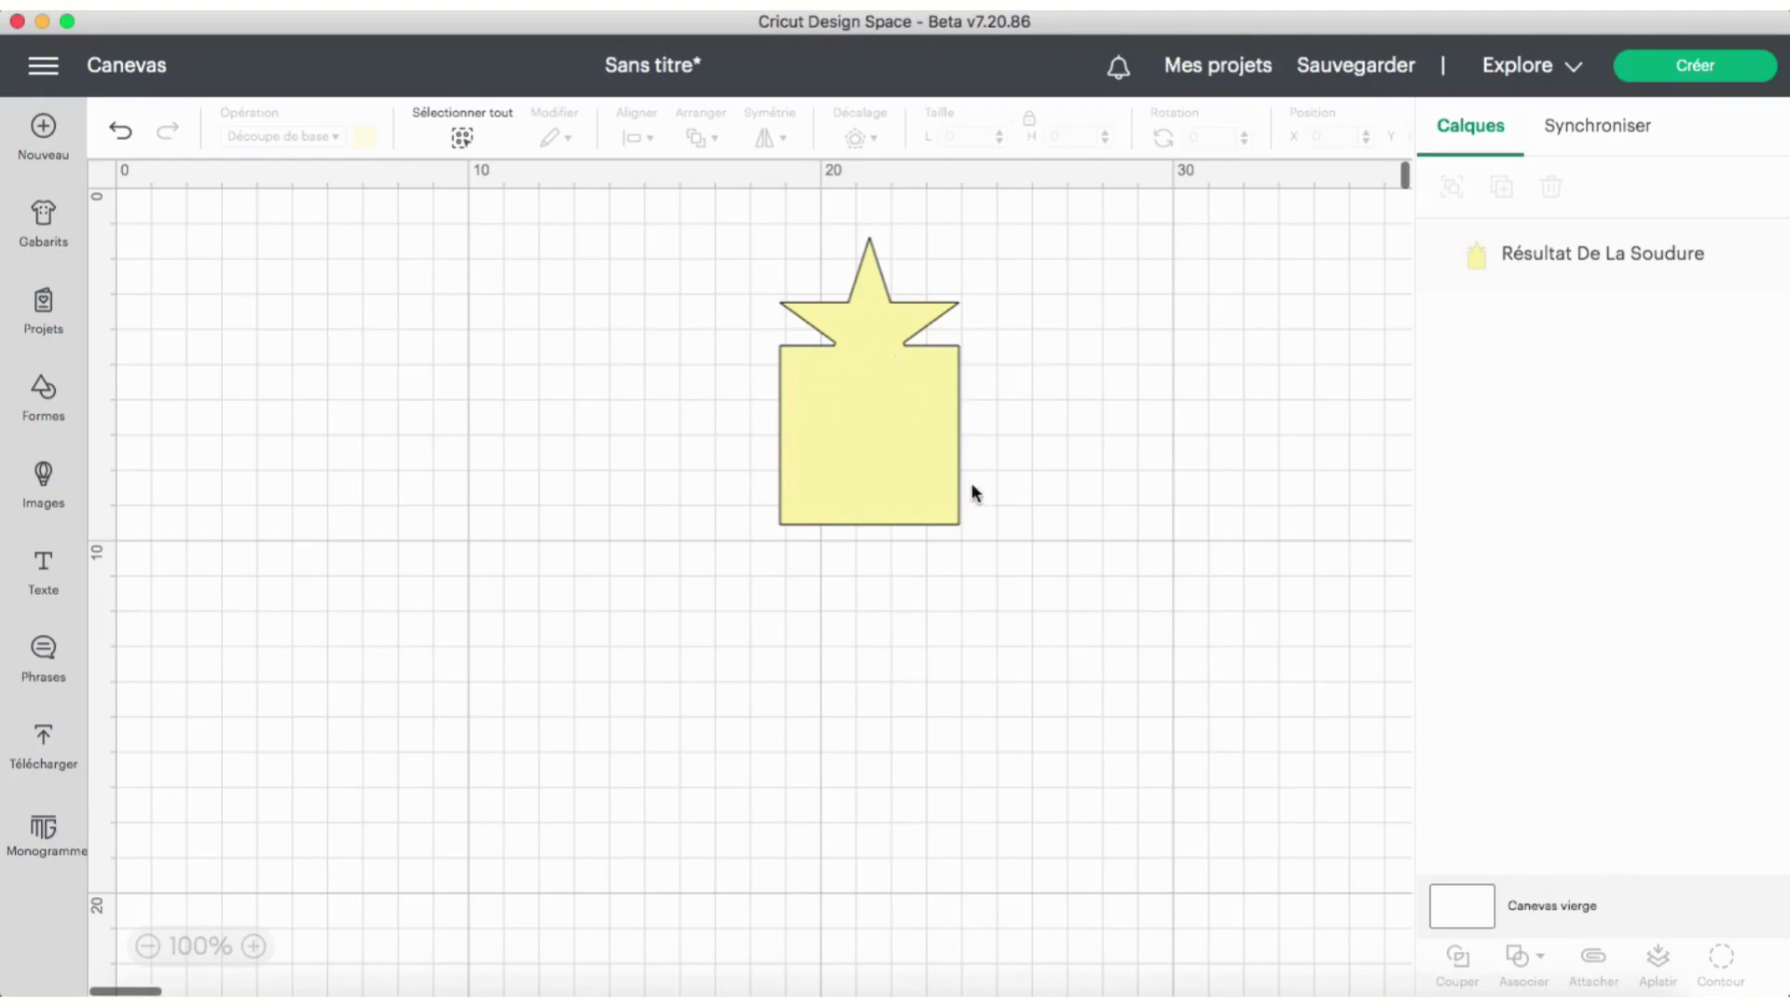
left_click(122, 133)
- Unite the blue square and yellow star with the editable Lier operation
right_click(1039, 542)
left_click_drag(1040, 539, 656, 201)
left_click(1543, 965)
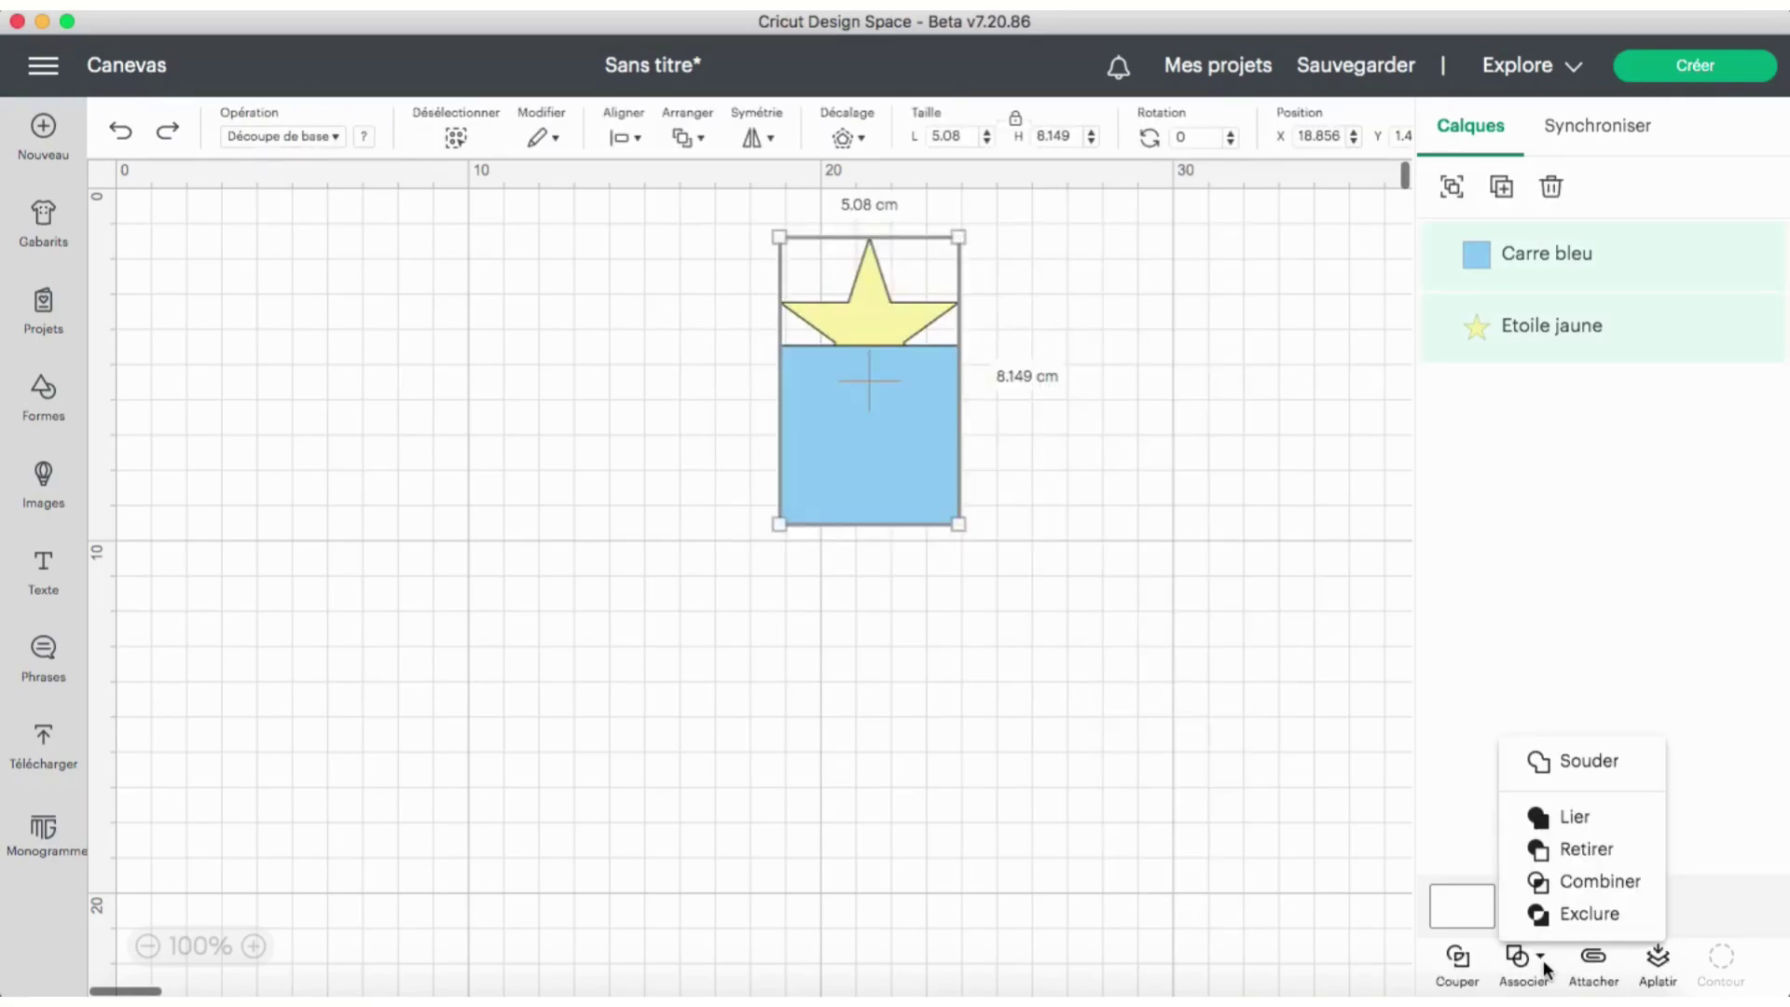
left_click(1576, 817)
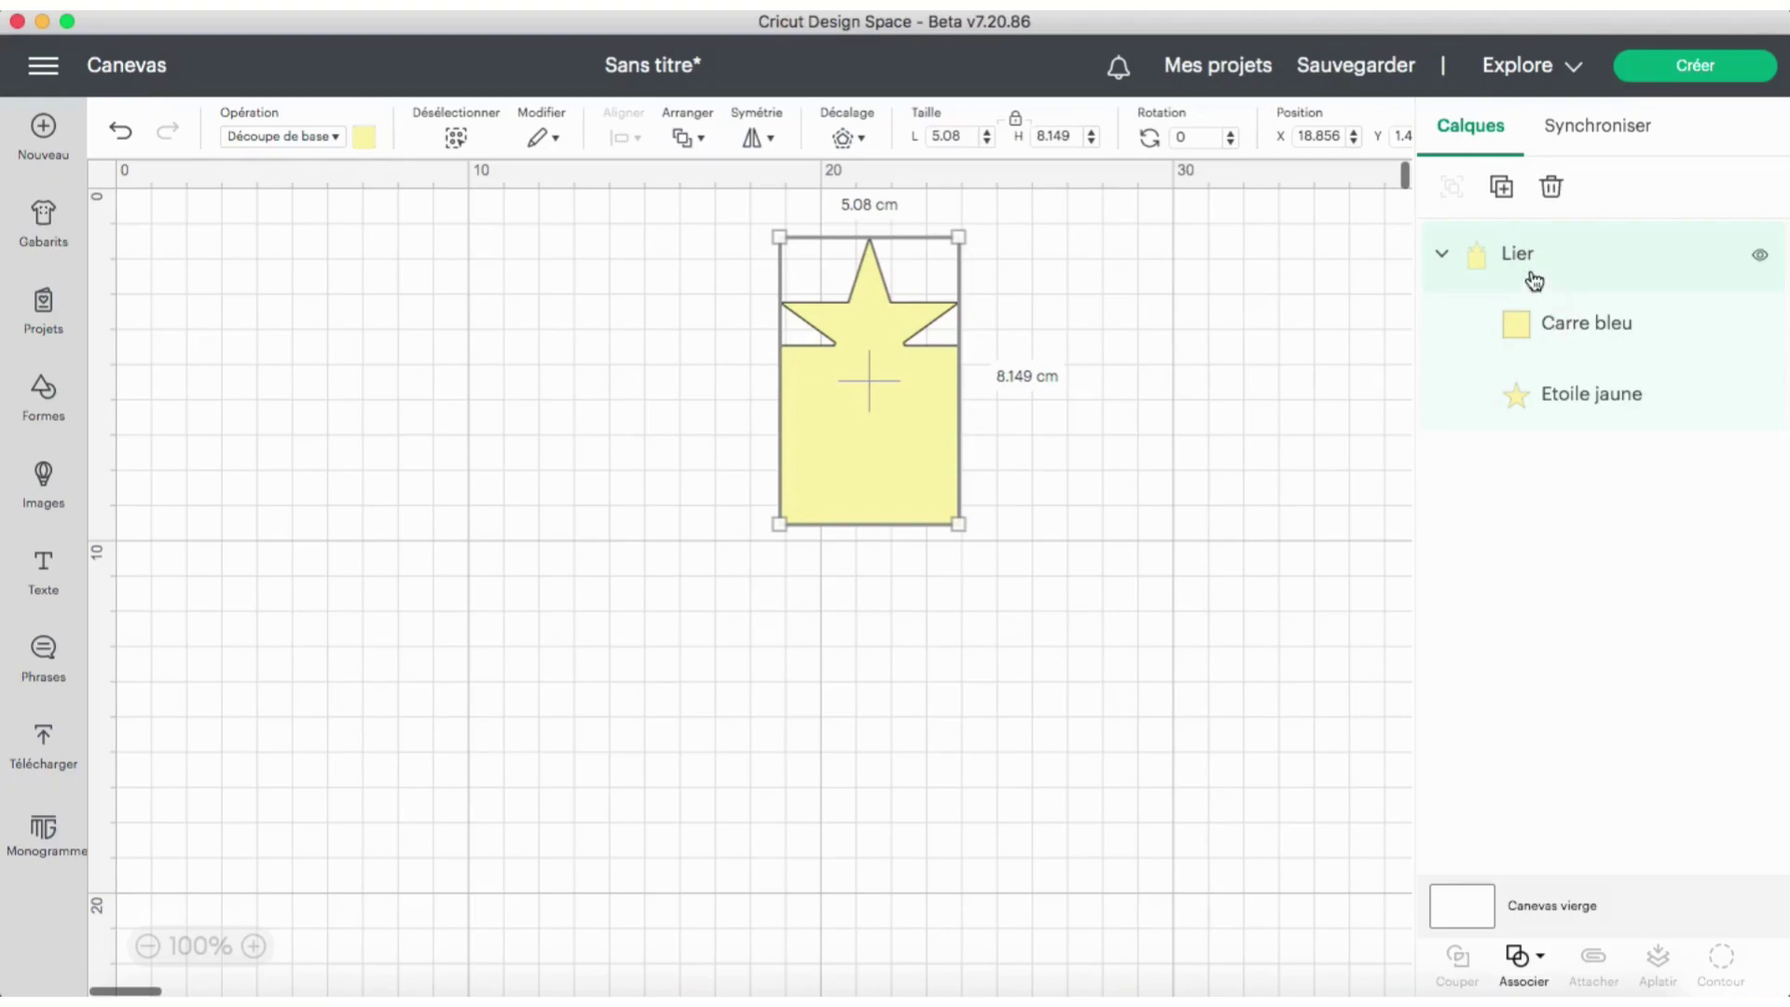
- Select the individual shapes inside the Lier combination and move the Carre bleu layer below Etoile jaune
left_click(1592, 337)
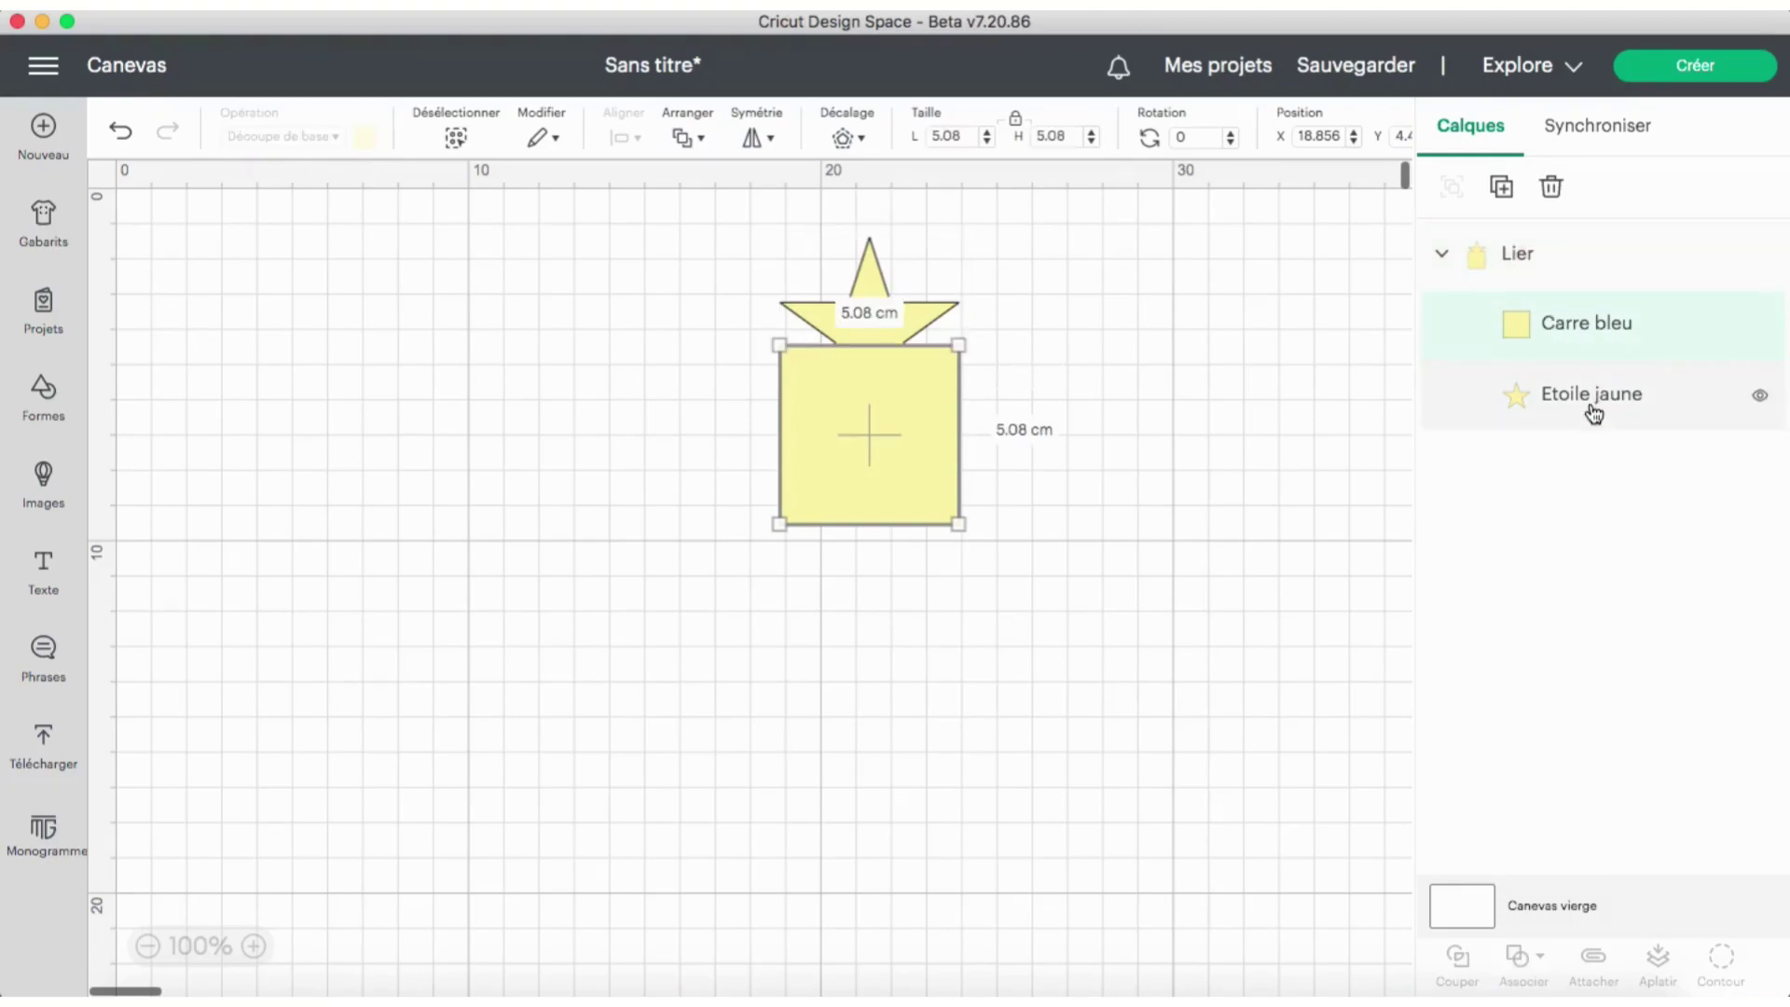
left_click(1591, 406)
left_click(1588, 333)
left_click_drag(1559, 327, 1561, 370)
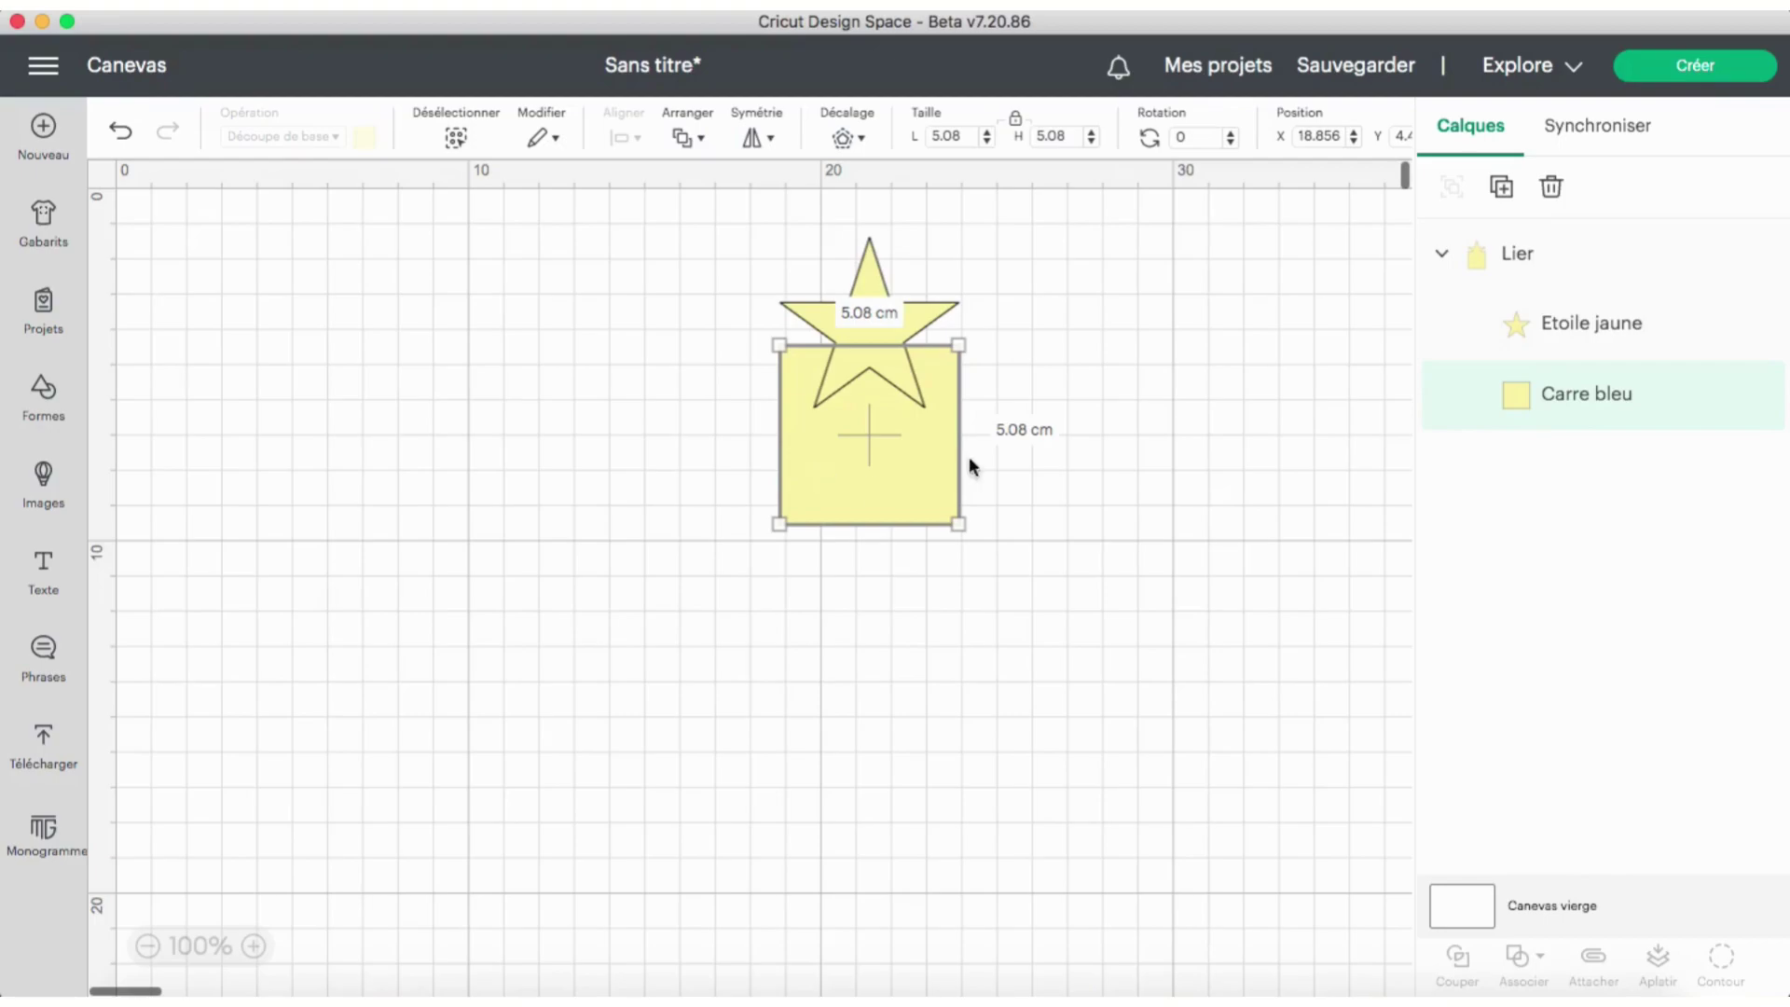
- Move the square within the Lier combination to about X 22 cm, Y 1.3 cm, overlapping the star's right side
left_click_drag(807, 483, 917, 366)
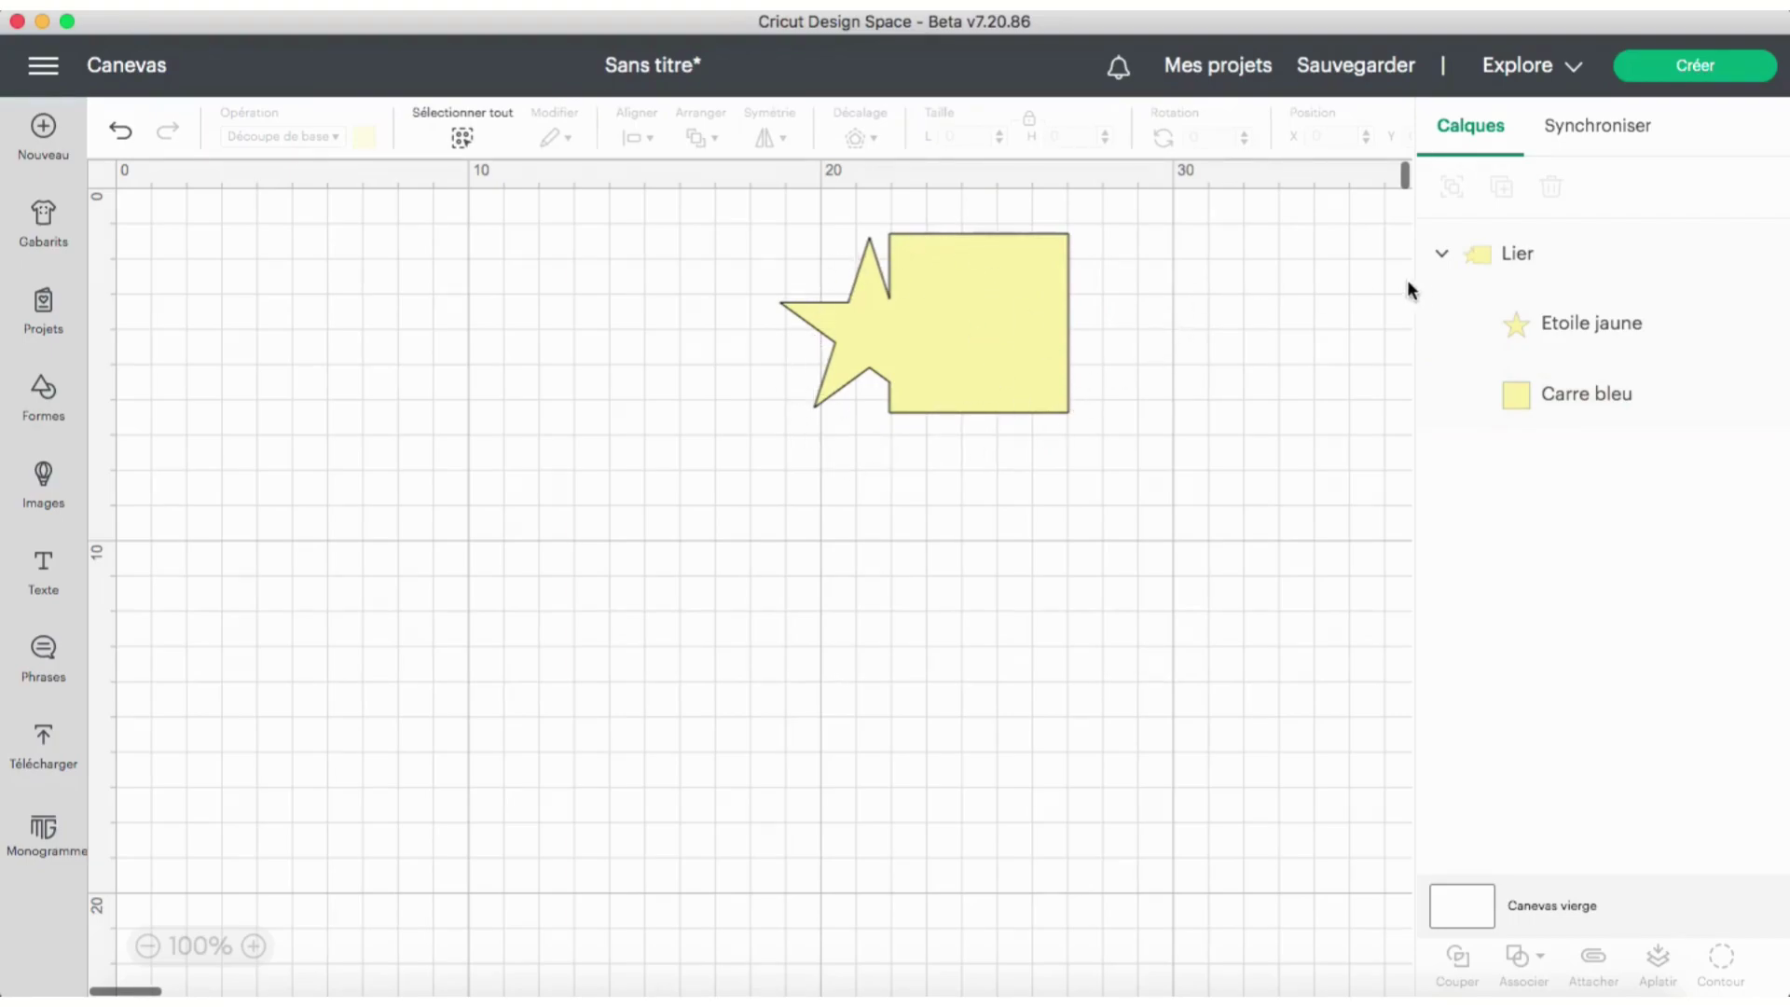
left_click(1442, 256)
left_click(1442, 257)
- Release the Lier combination with Annuler and subtract the star from the square with Retirer
left_click(937, 245)
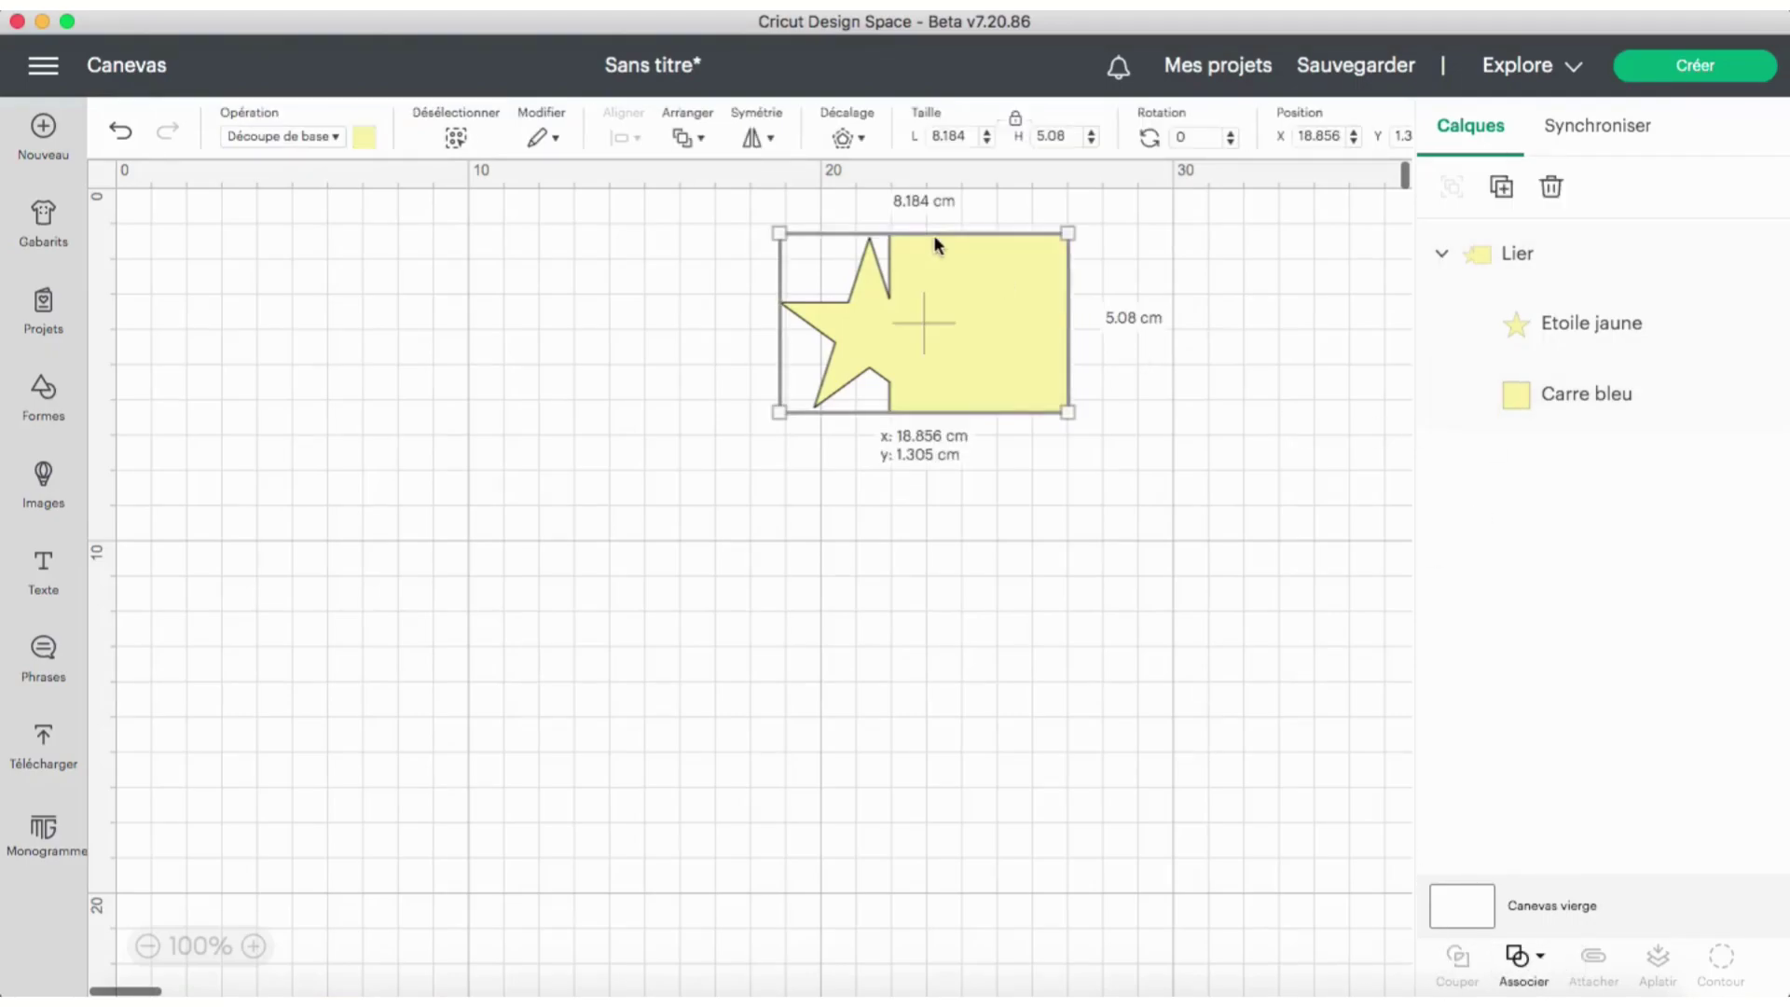
left_click(1539, 955)
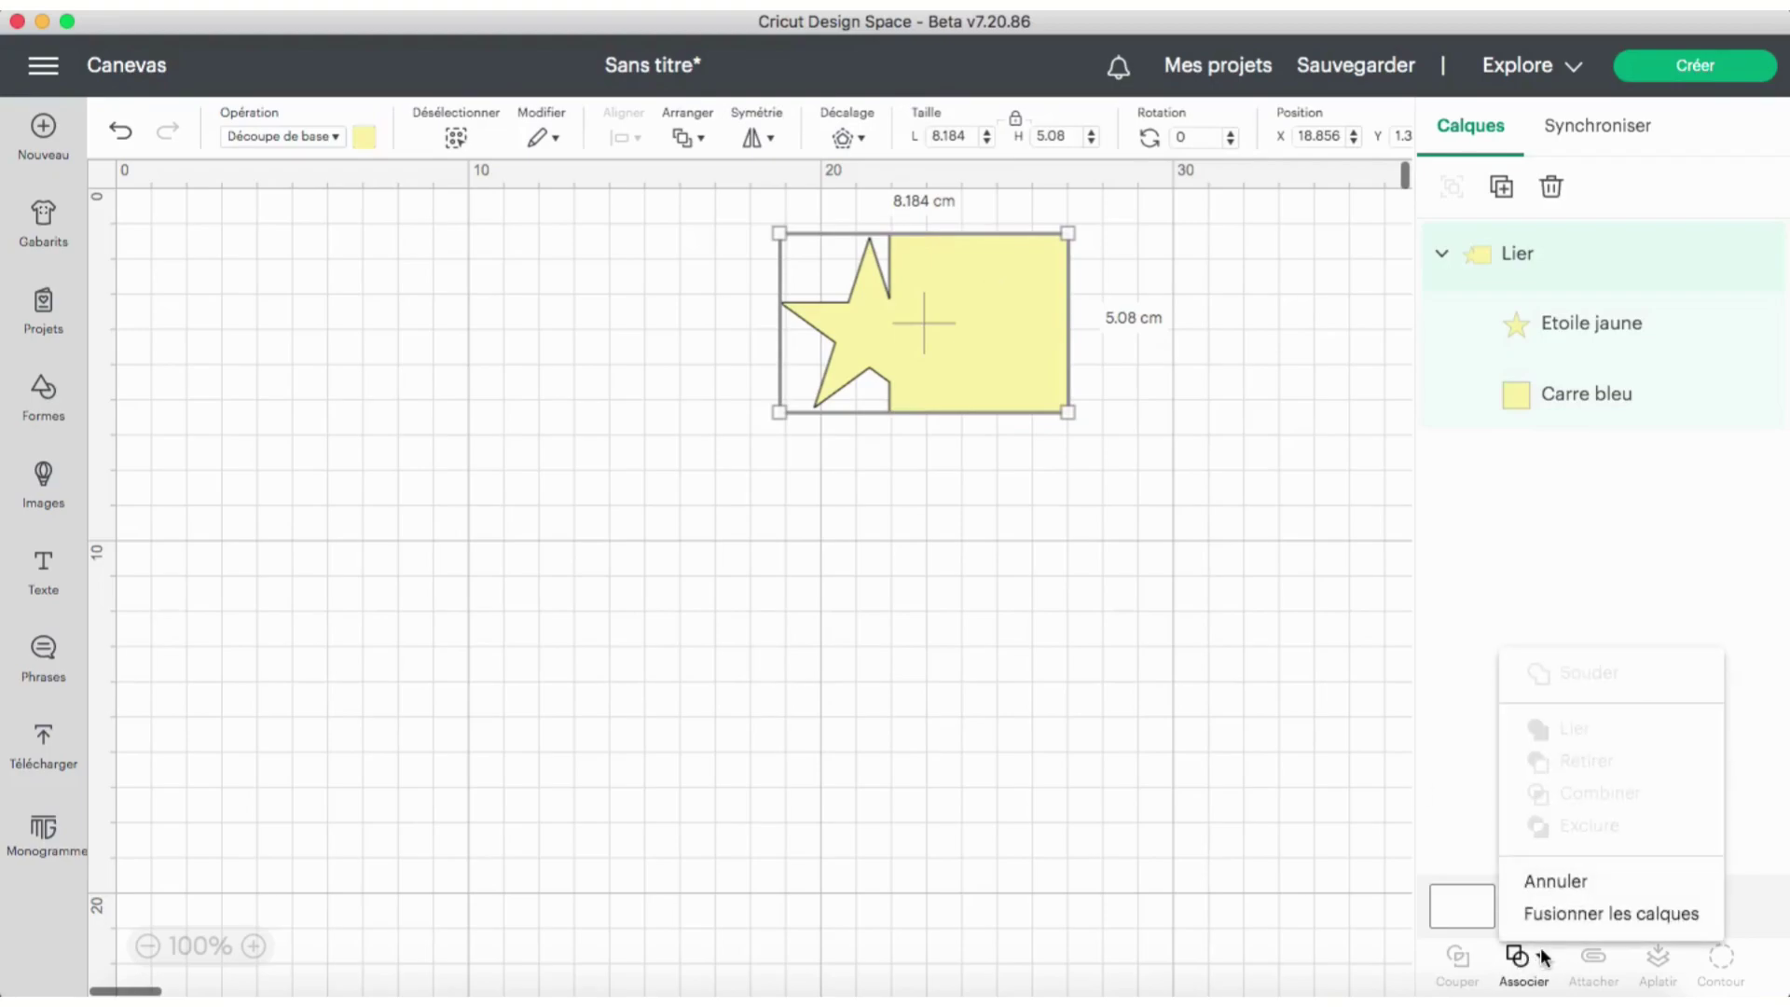
left_click(1585, 881)
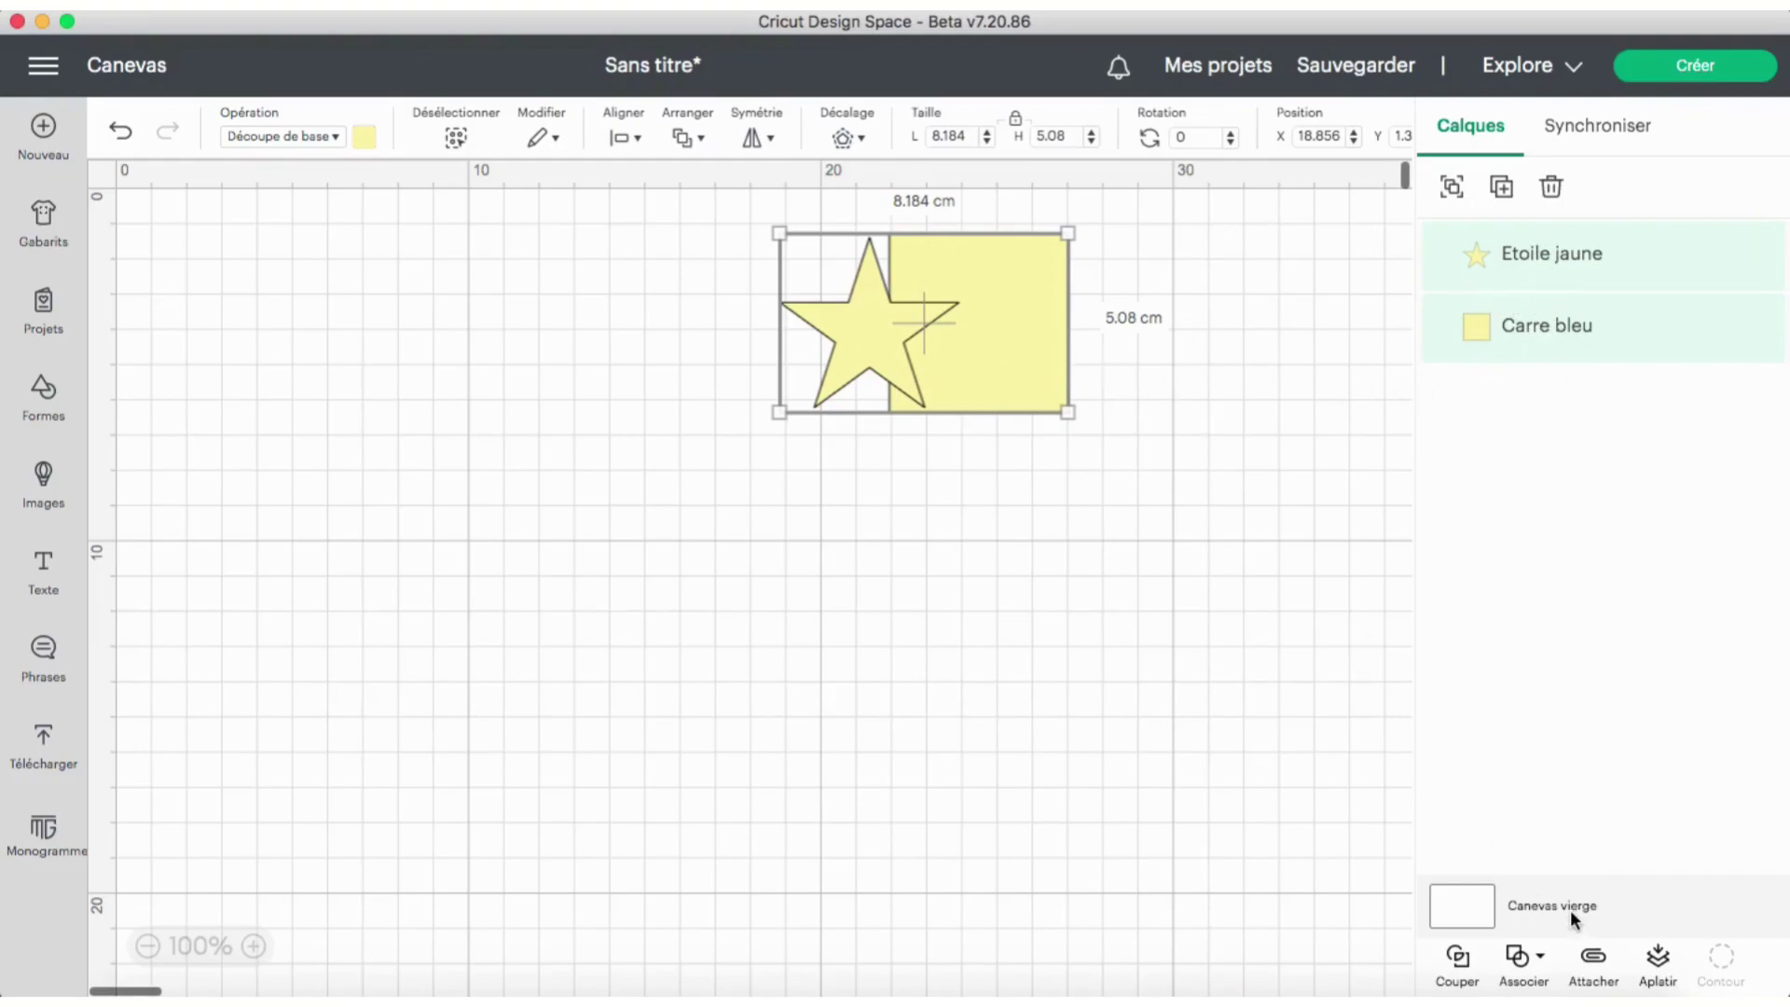
left_click(1540, 960)
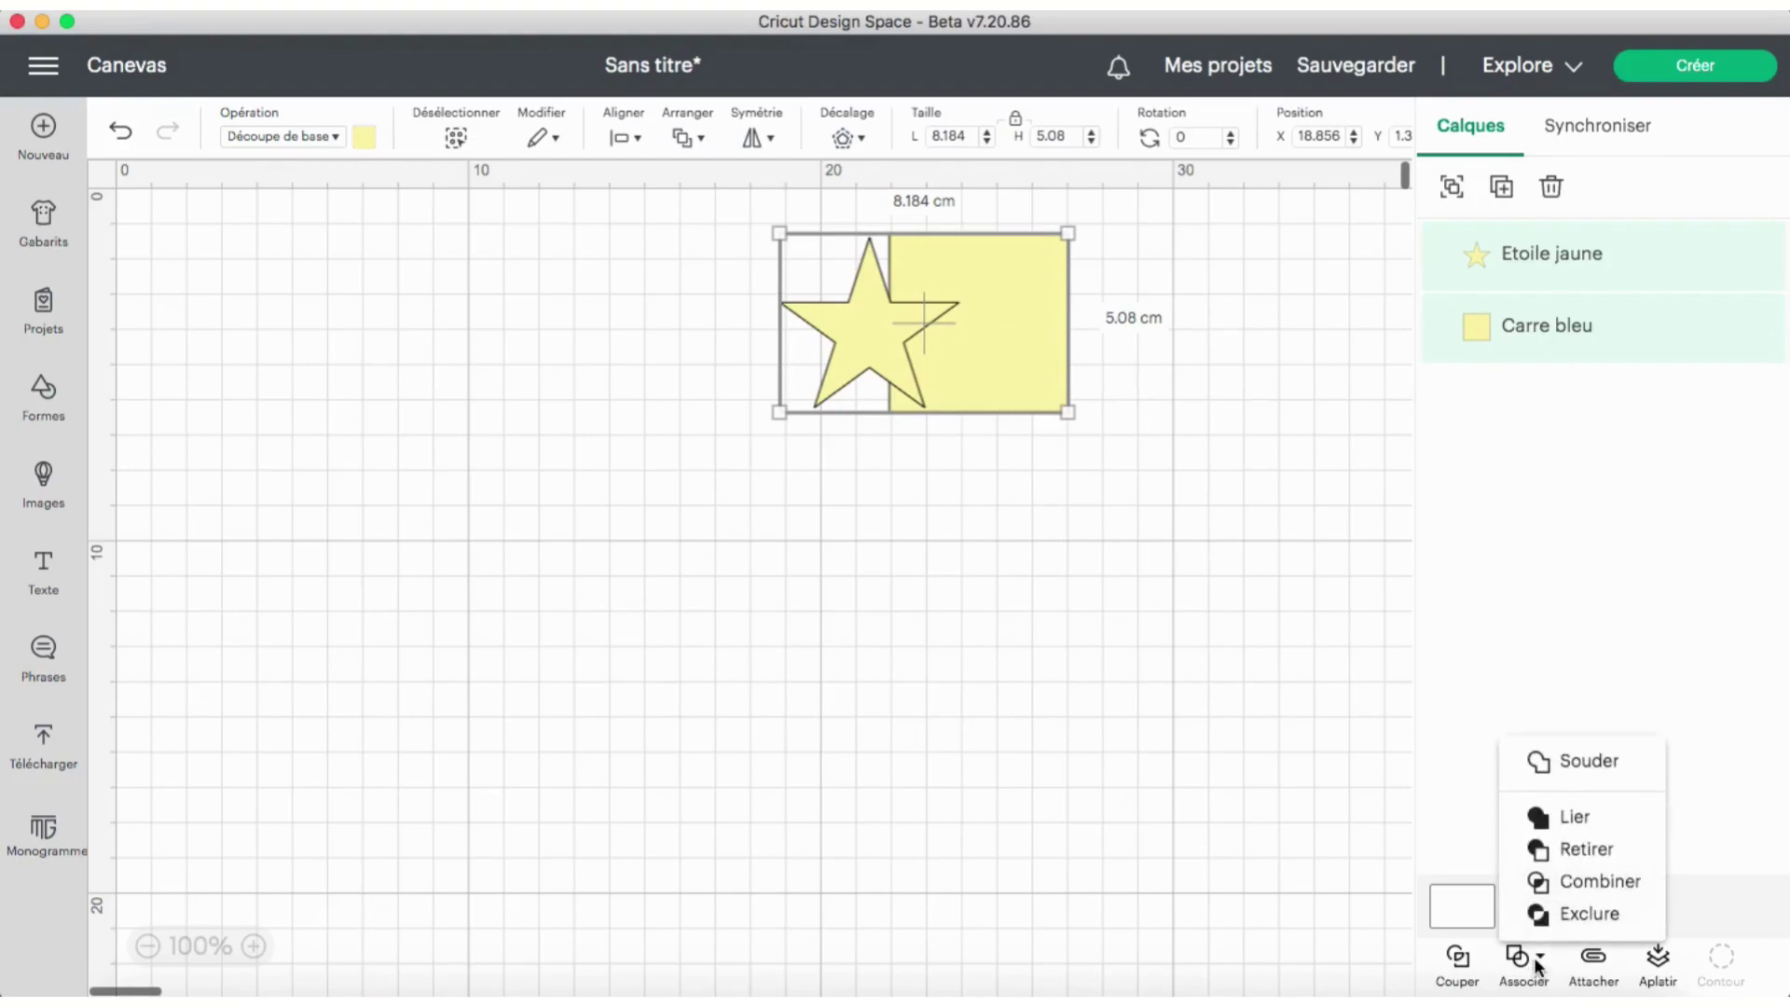
left_click(1623, 852)
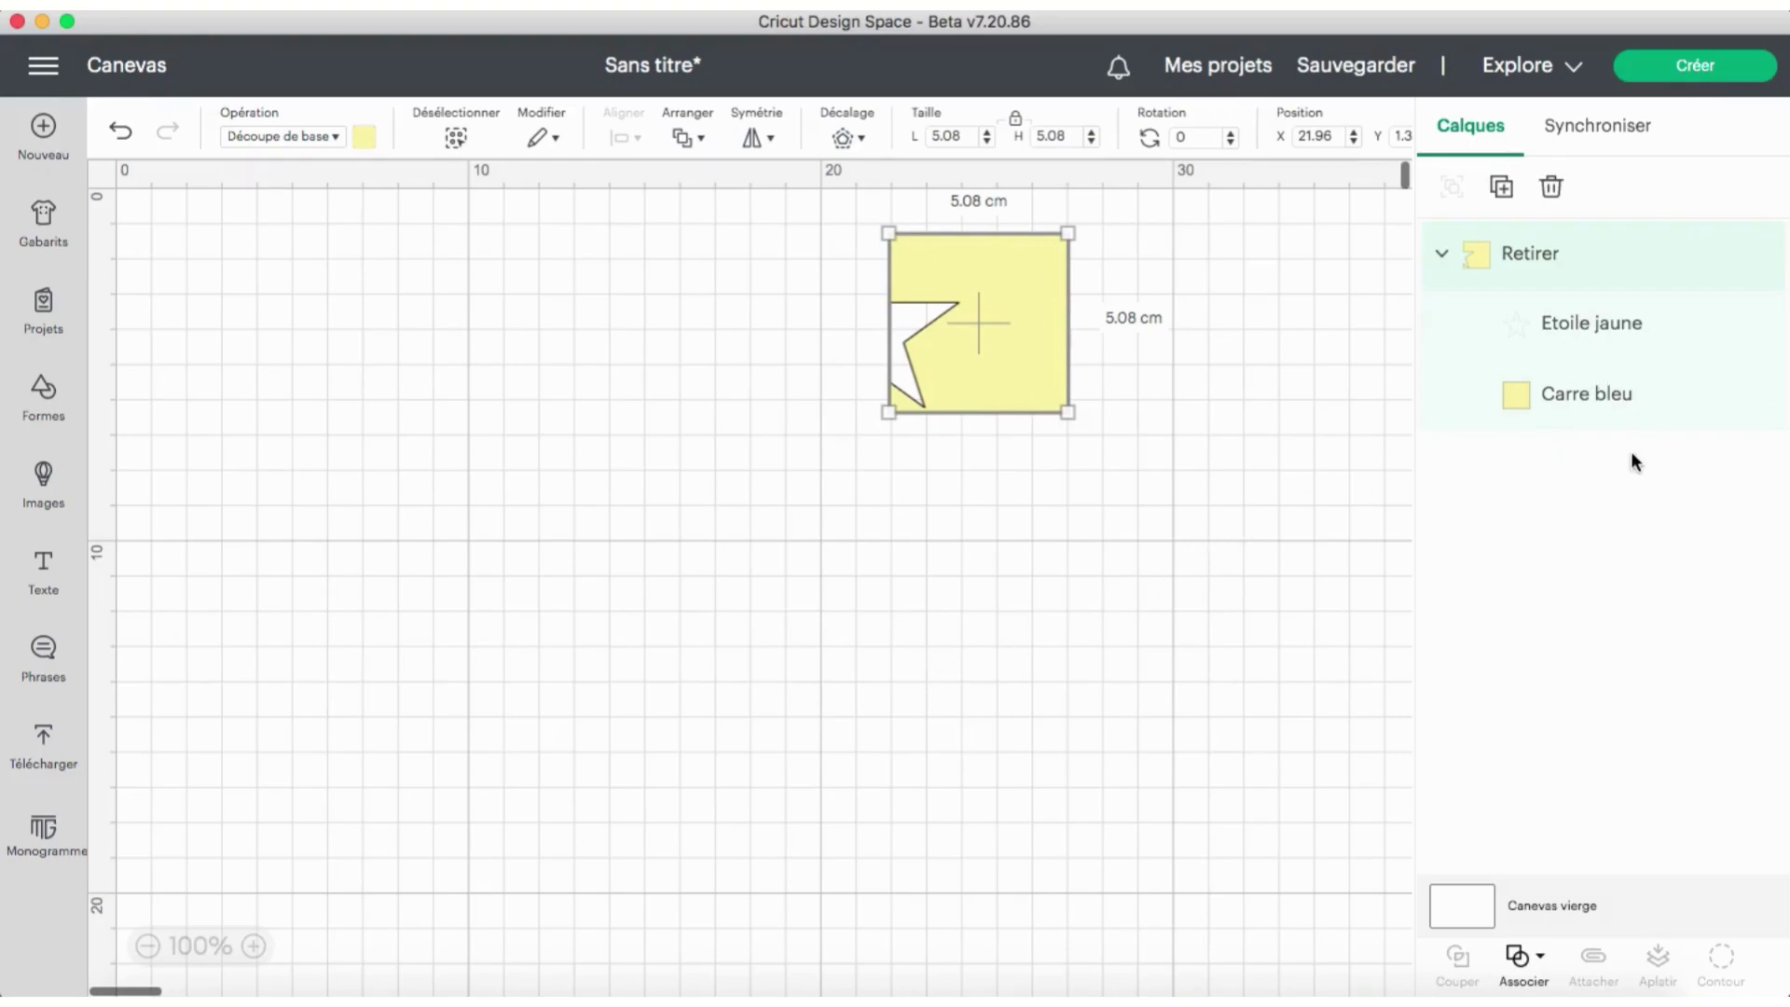
- Within the Retirer combination, move the star fully onto the square and shrink it to about 4.04 x 3.85 cm
left_click(1586, 326)
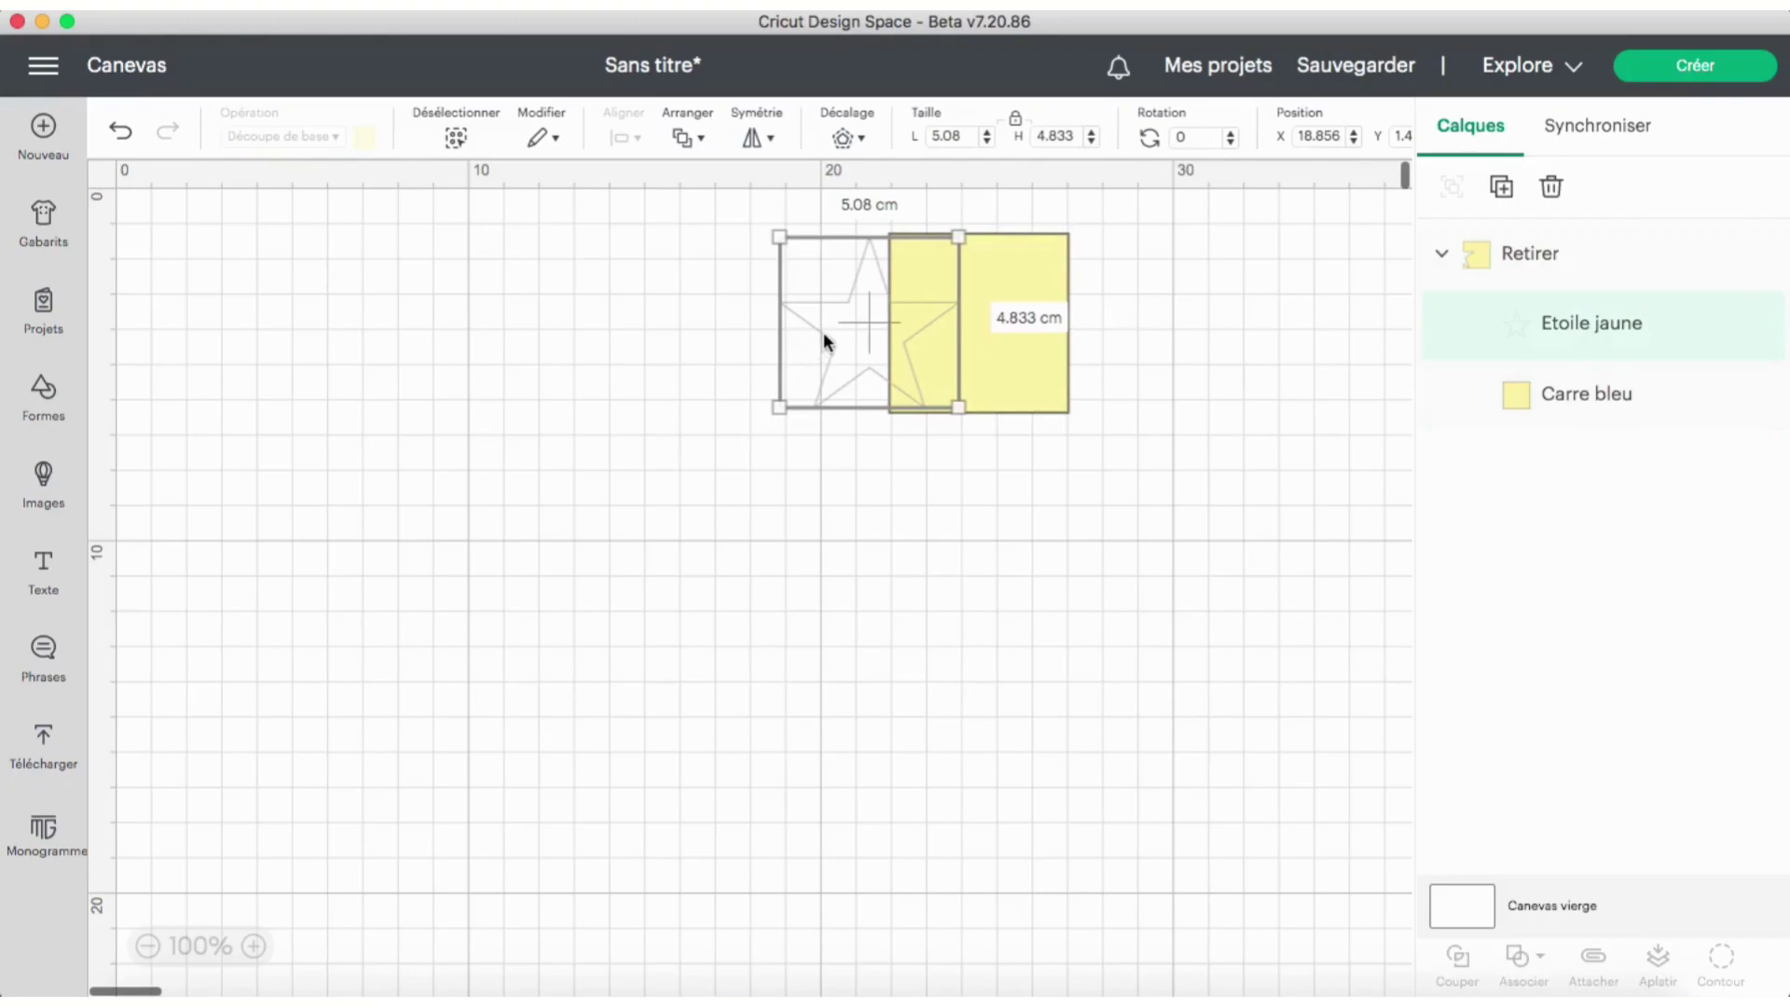
left_click_drag(824, 332, 935, 347)
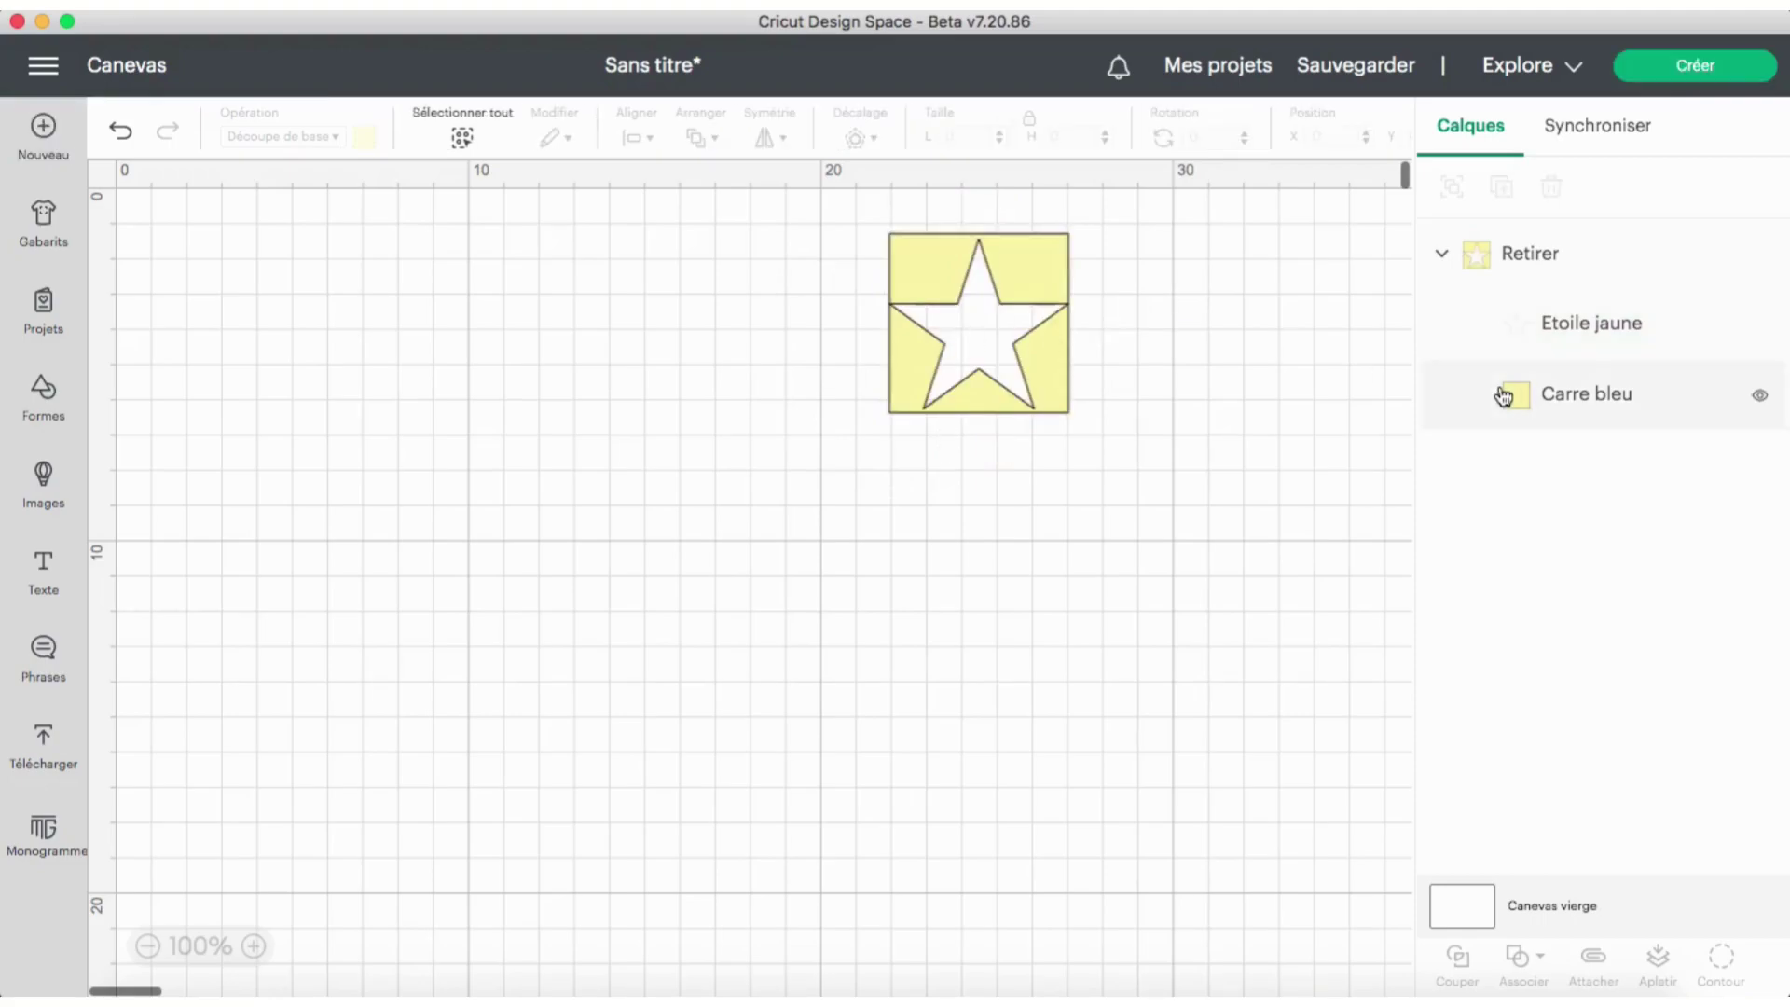
left_click(1606, 341)
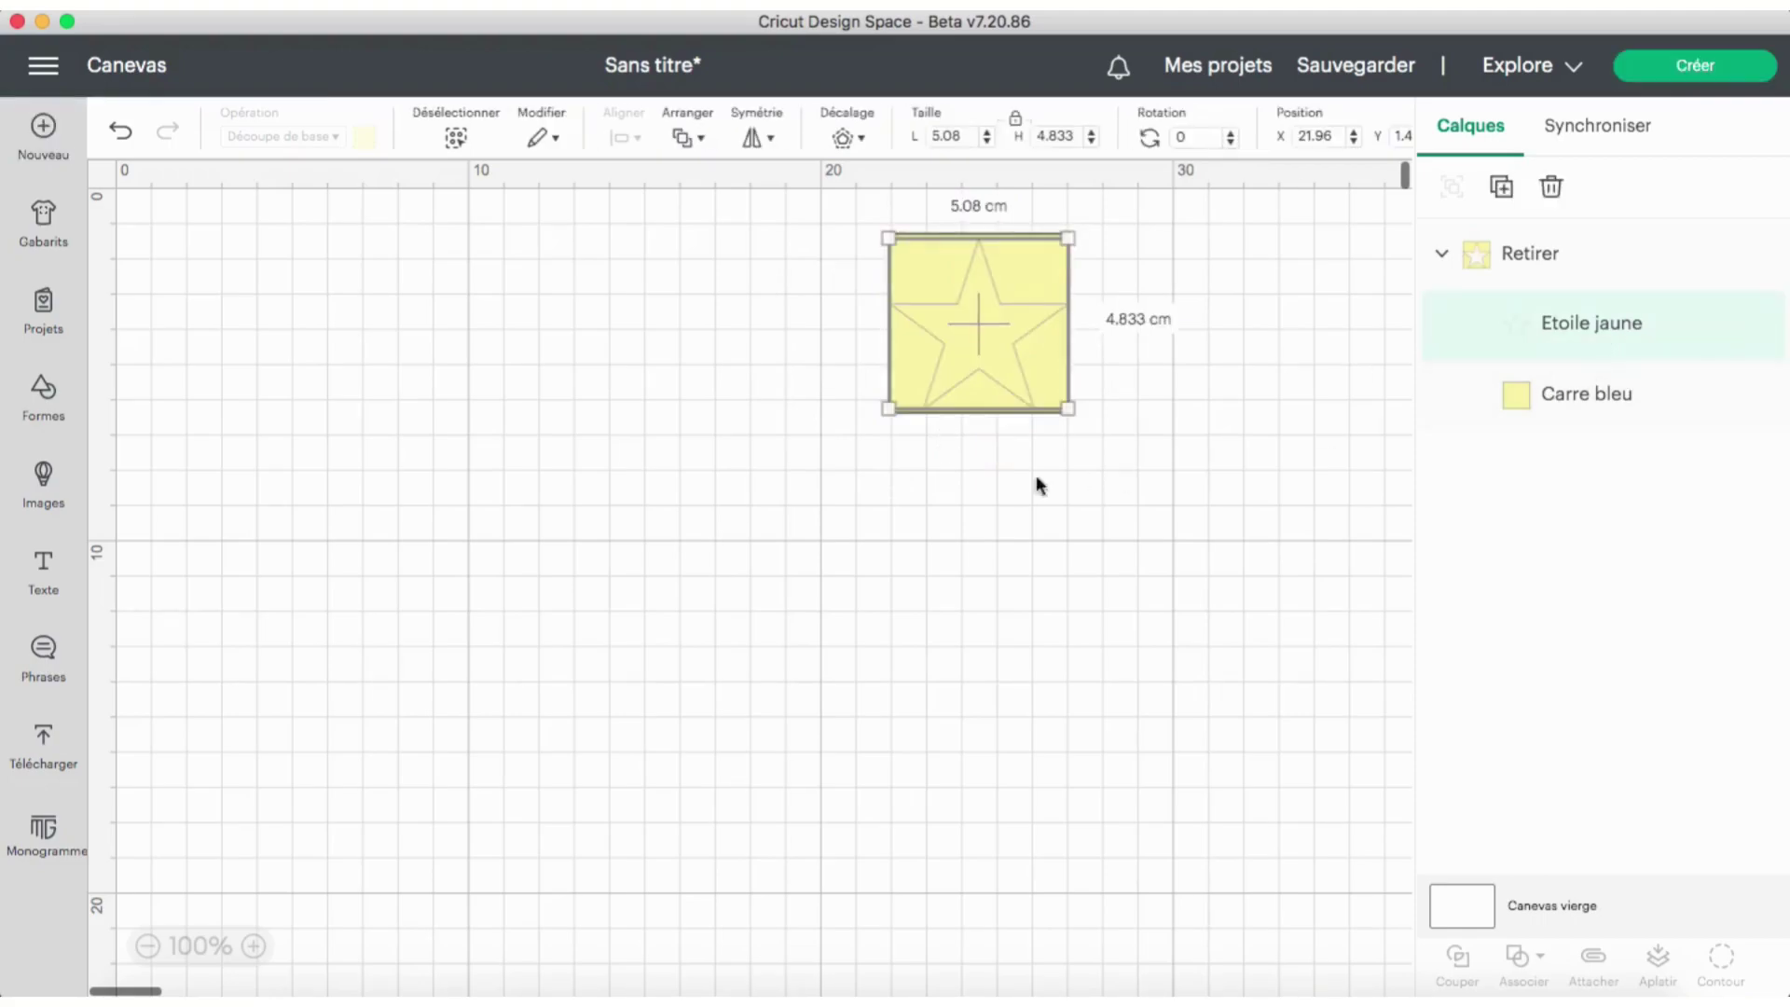
left_click_drag(882, 404, 941, 366)
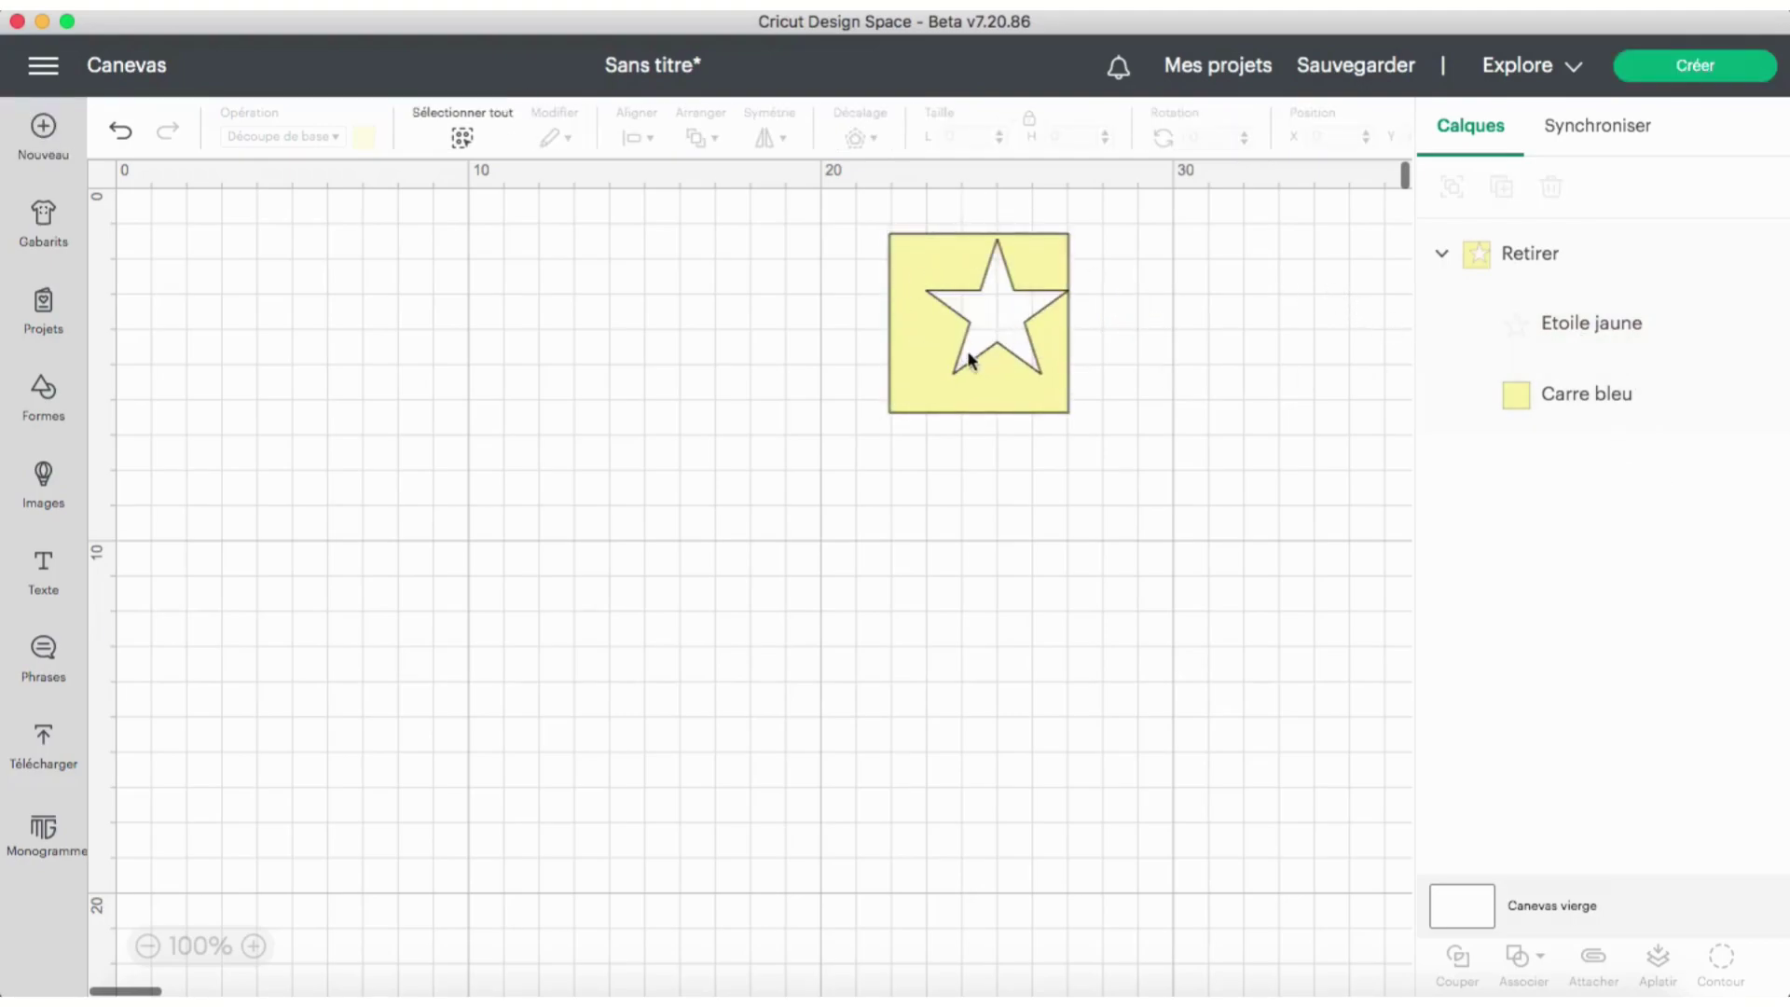
- Center Etoile jaune on Carre bleu within the Retirer combination
left_click(1588, 336)
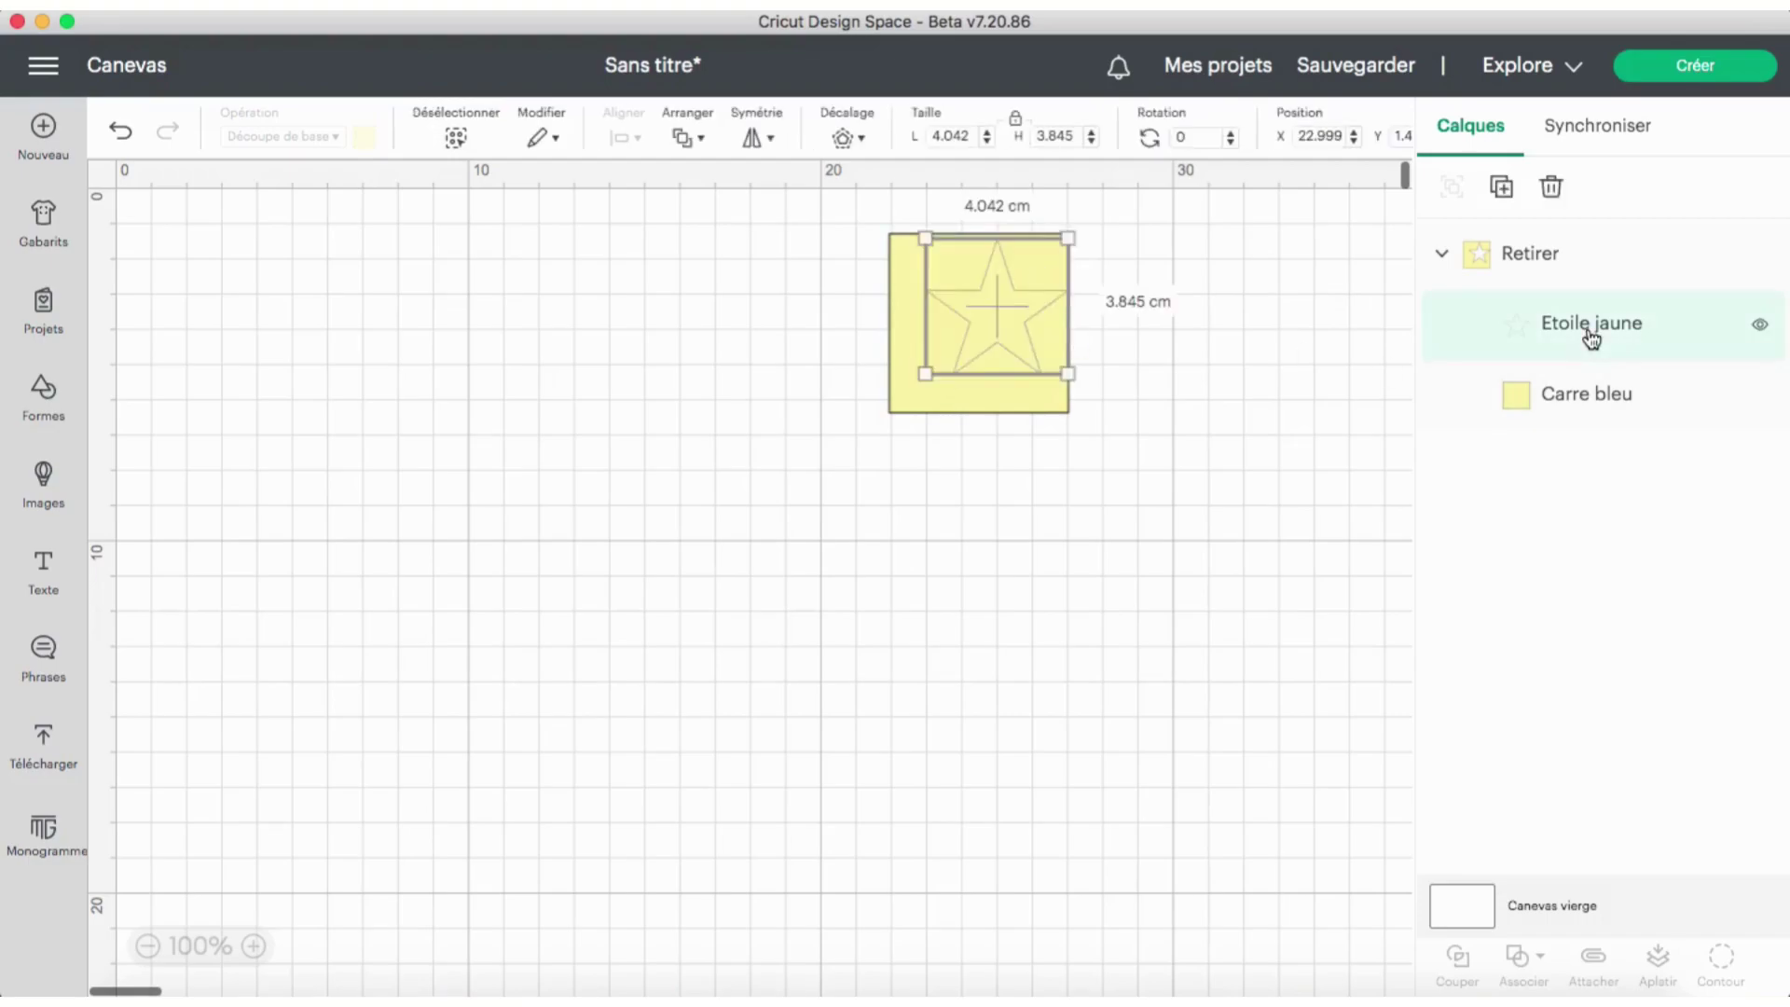
left_click(1566, 394, "shift")
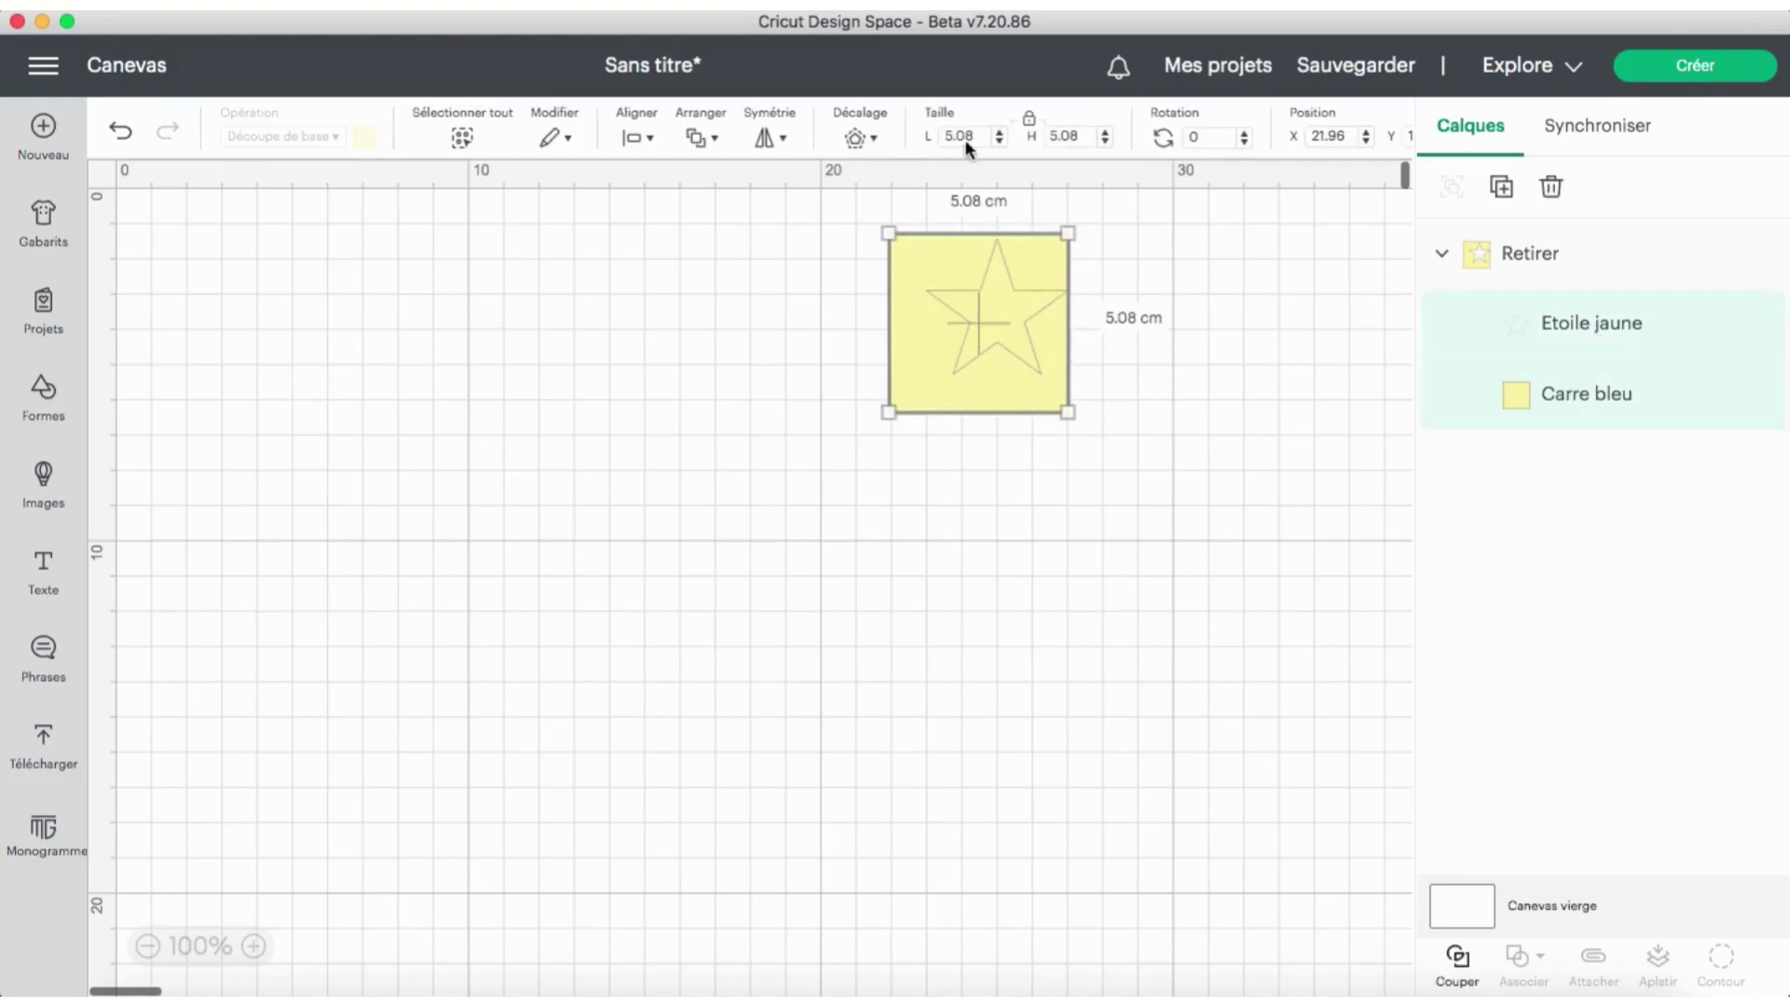
left_click(636, 137)
left_click(729, 397)
left_click(730, 398)
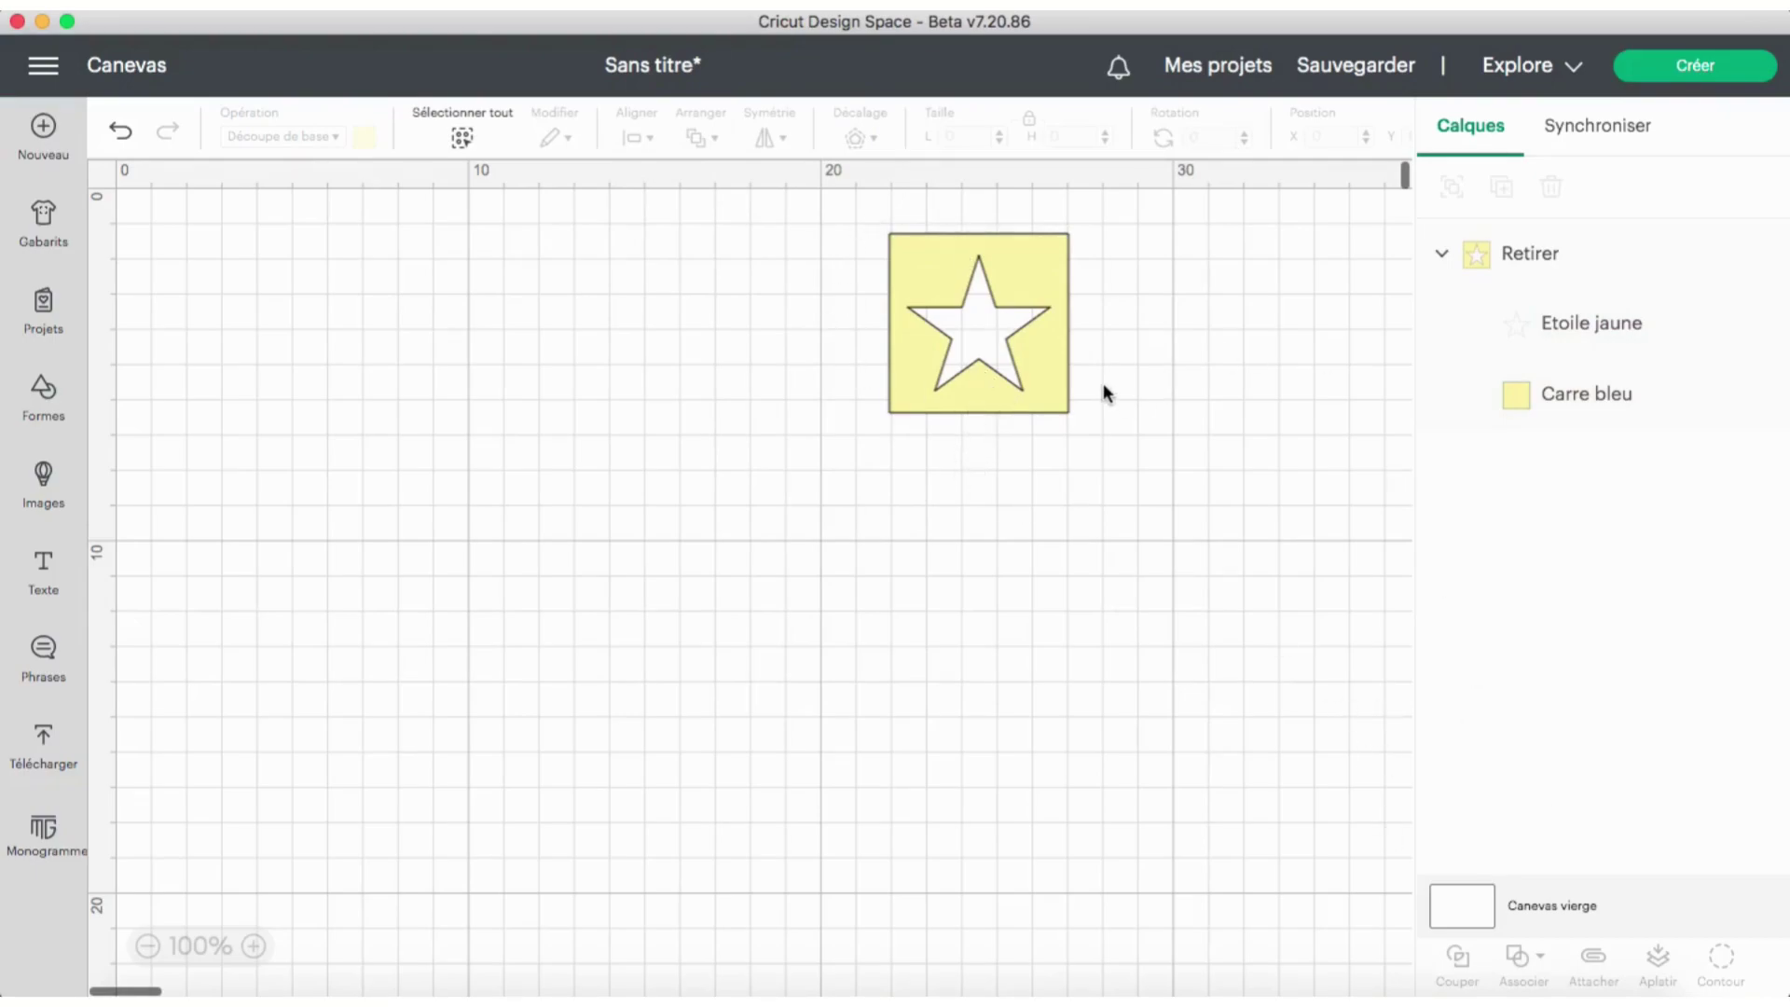
- Release the Retirer combination with Annuler la soustraction and delete the separated star and square
left_click(1012, 290)
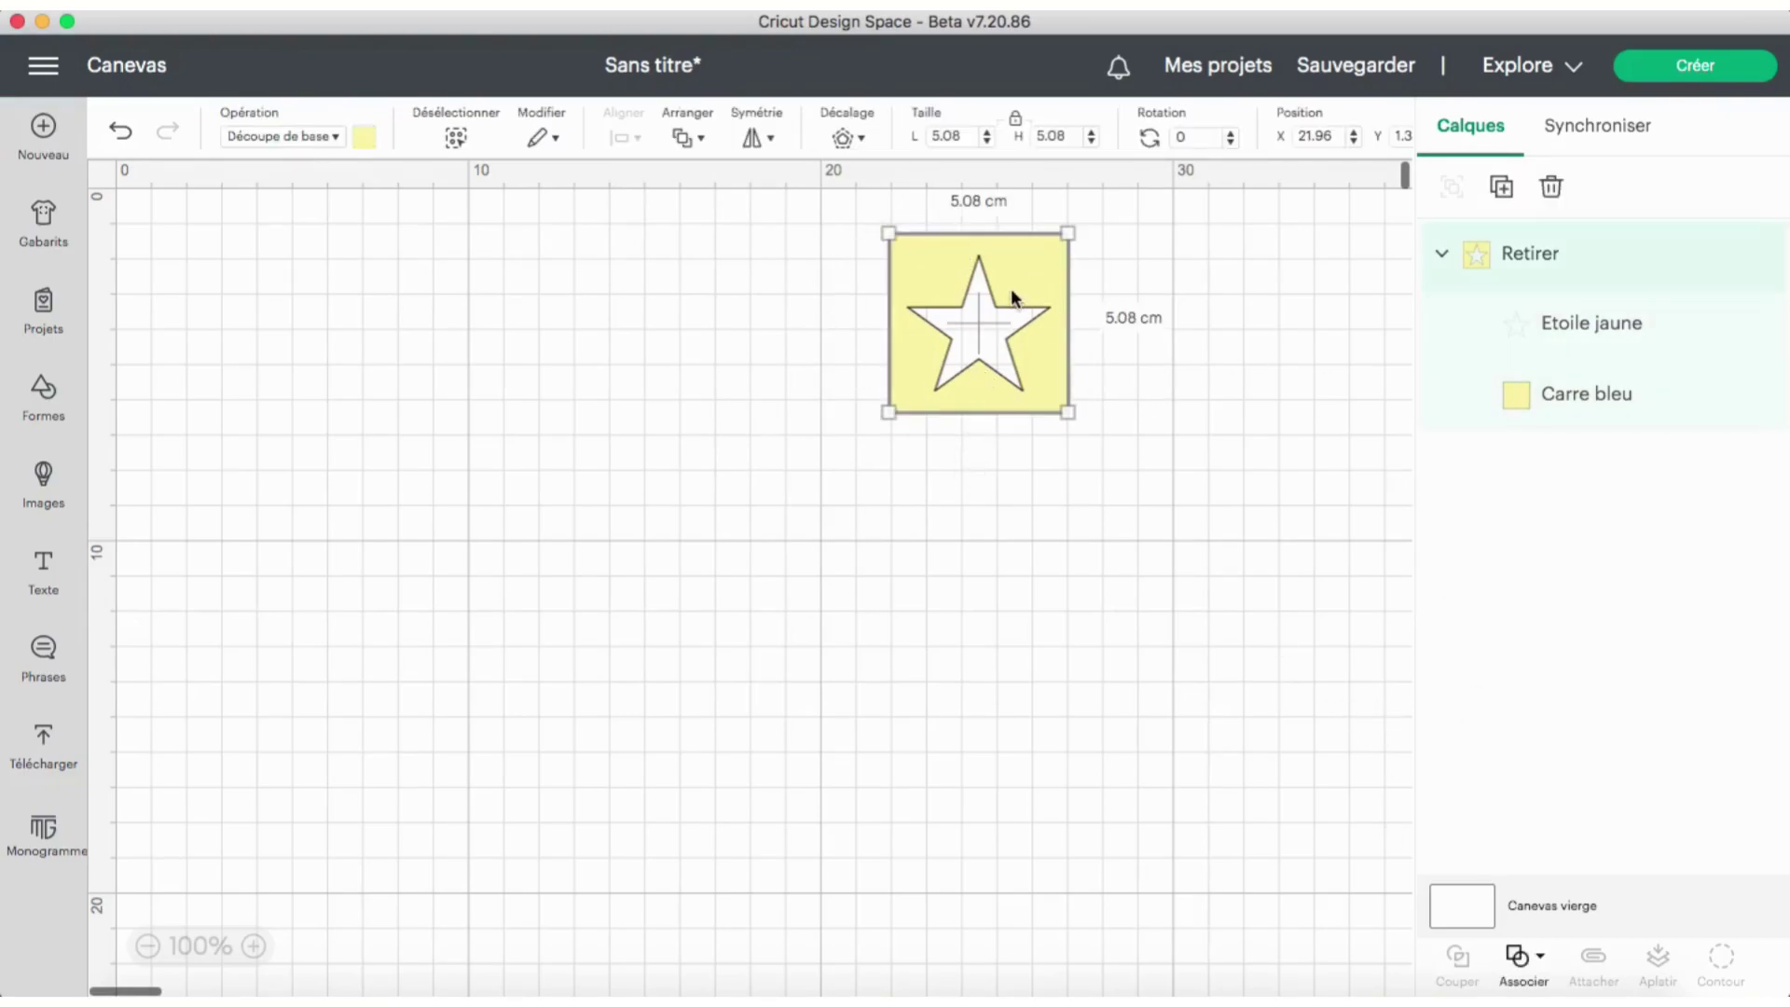
left_click(1545, 960)
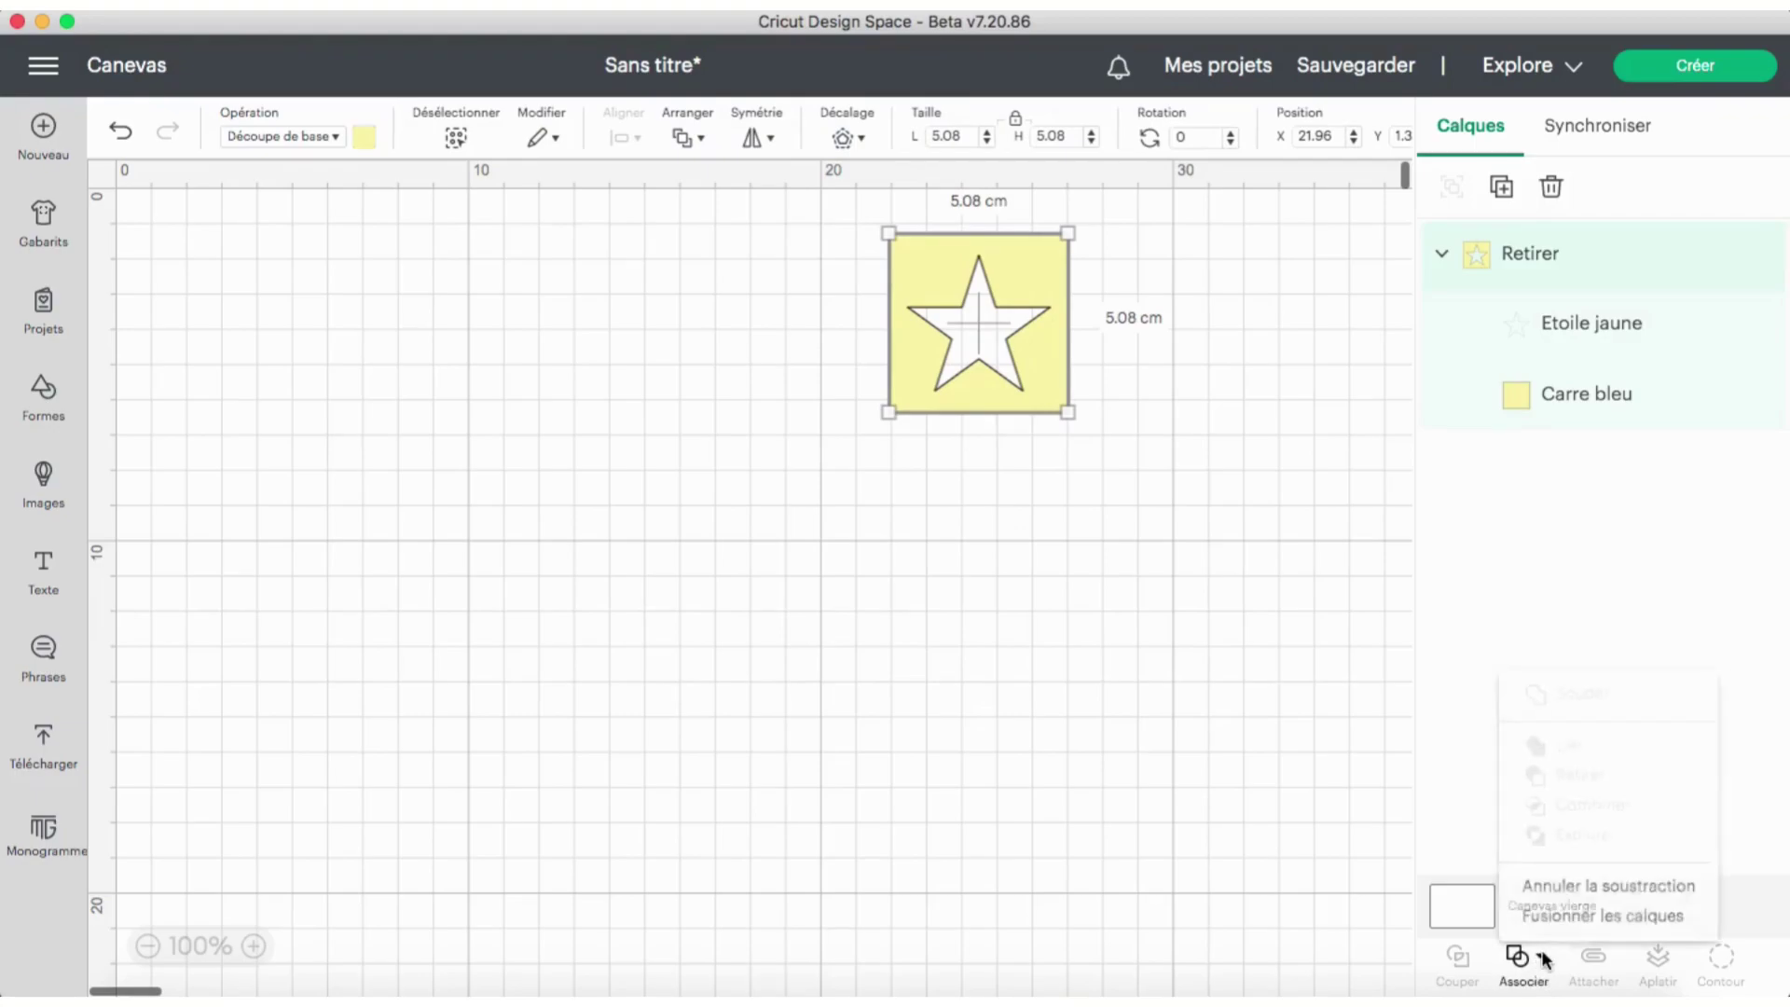
left_click(1622, 887)
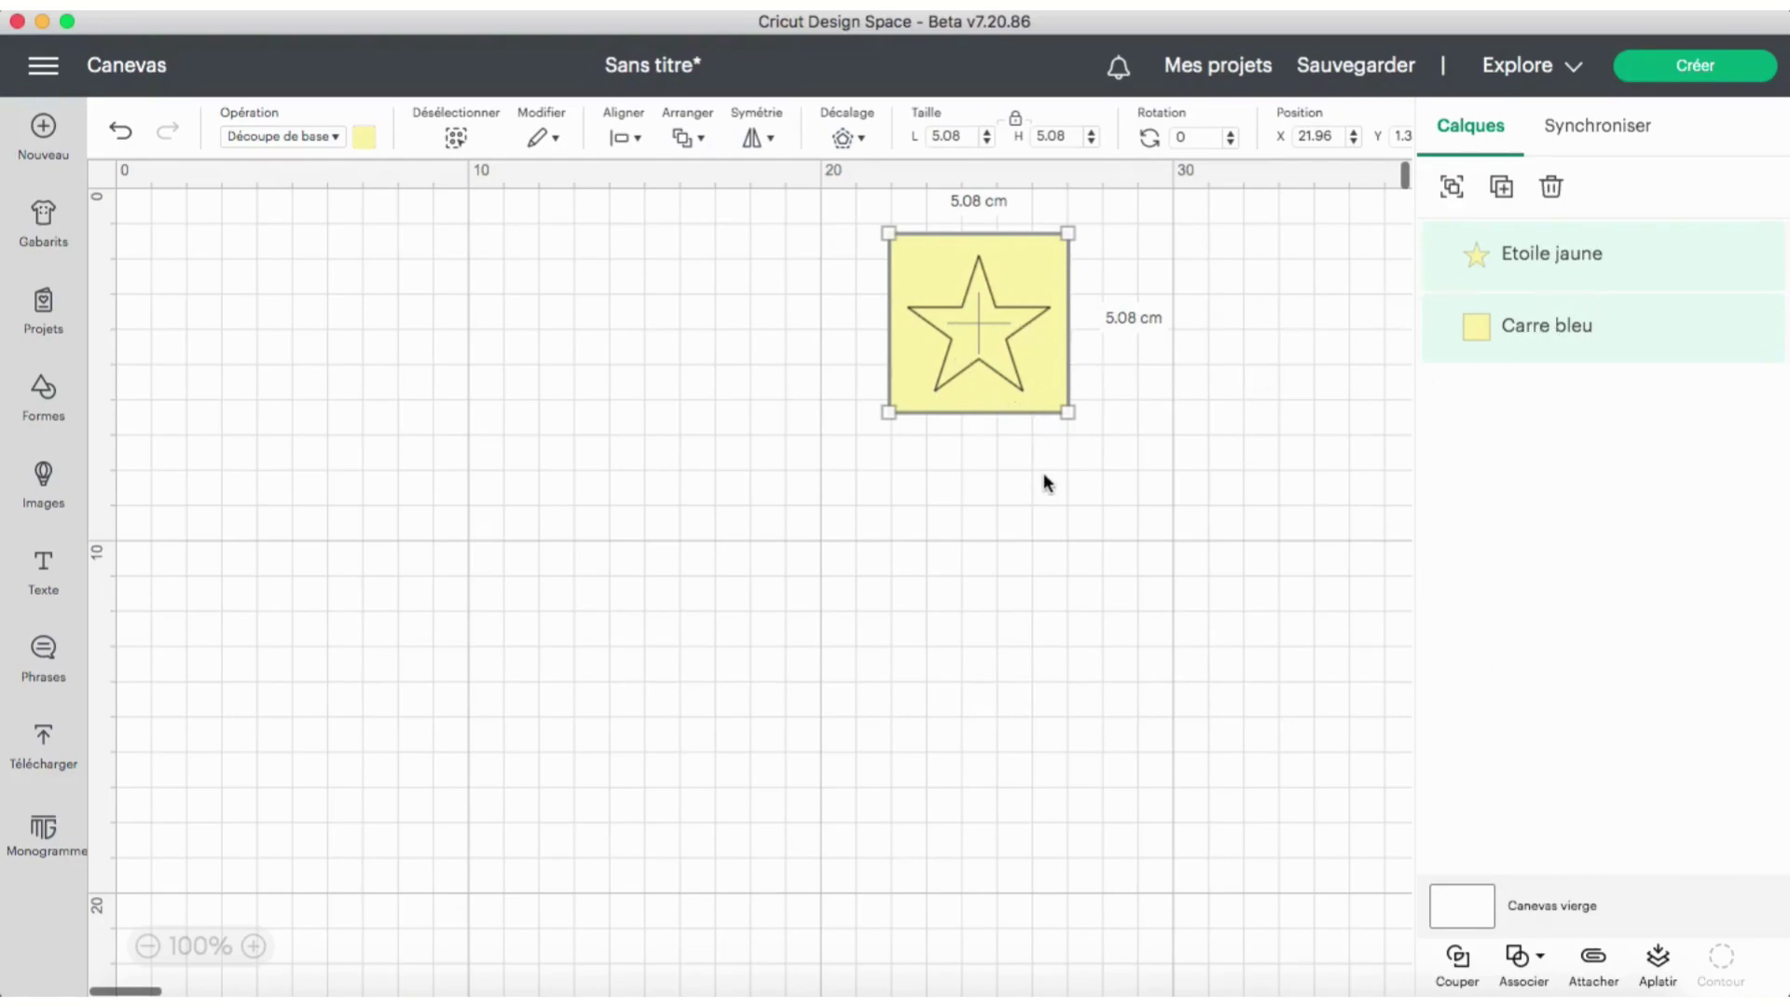
left_click(1110, 687)
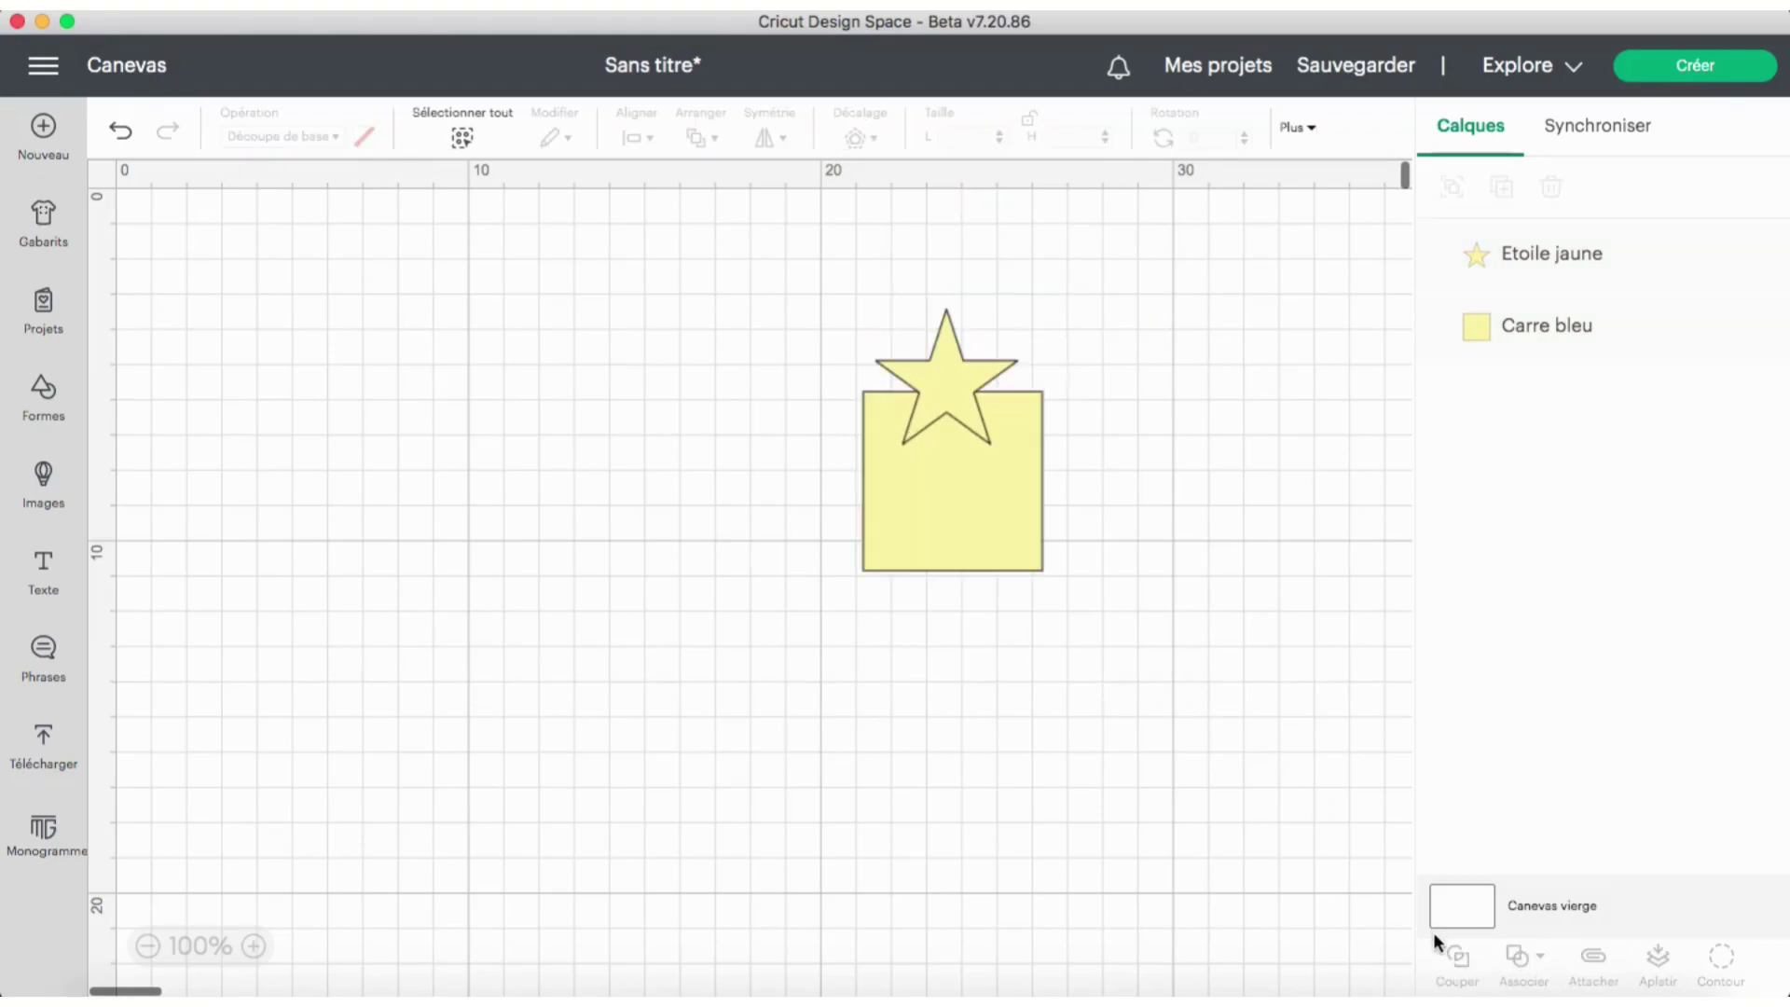
left_click_drag(1145, 681, 683, 270)
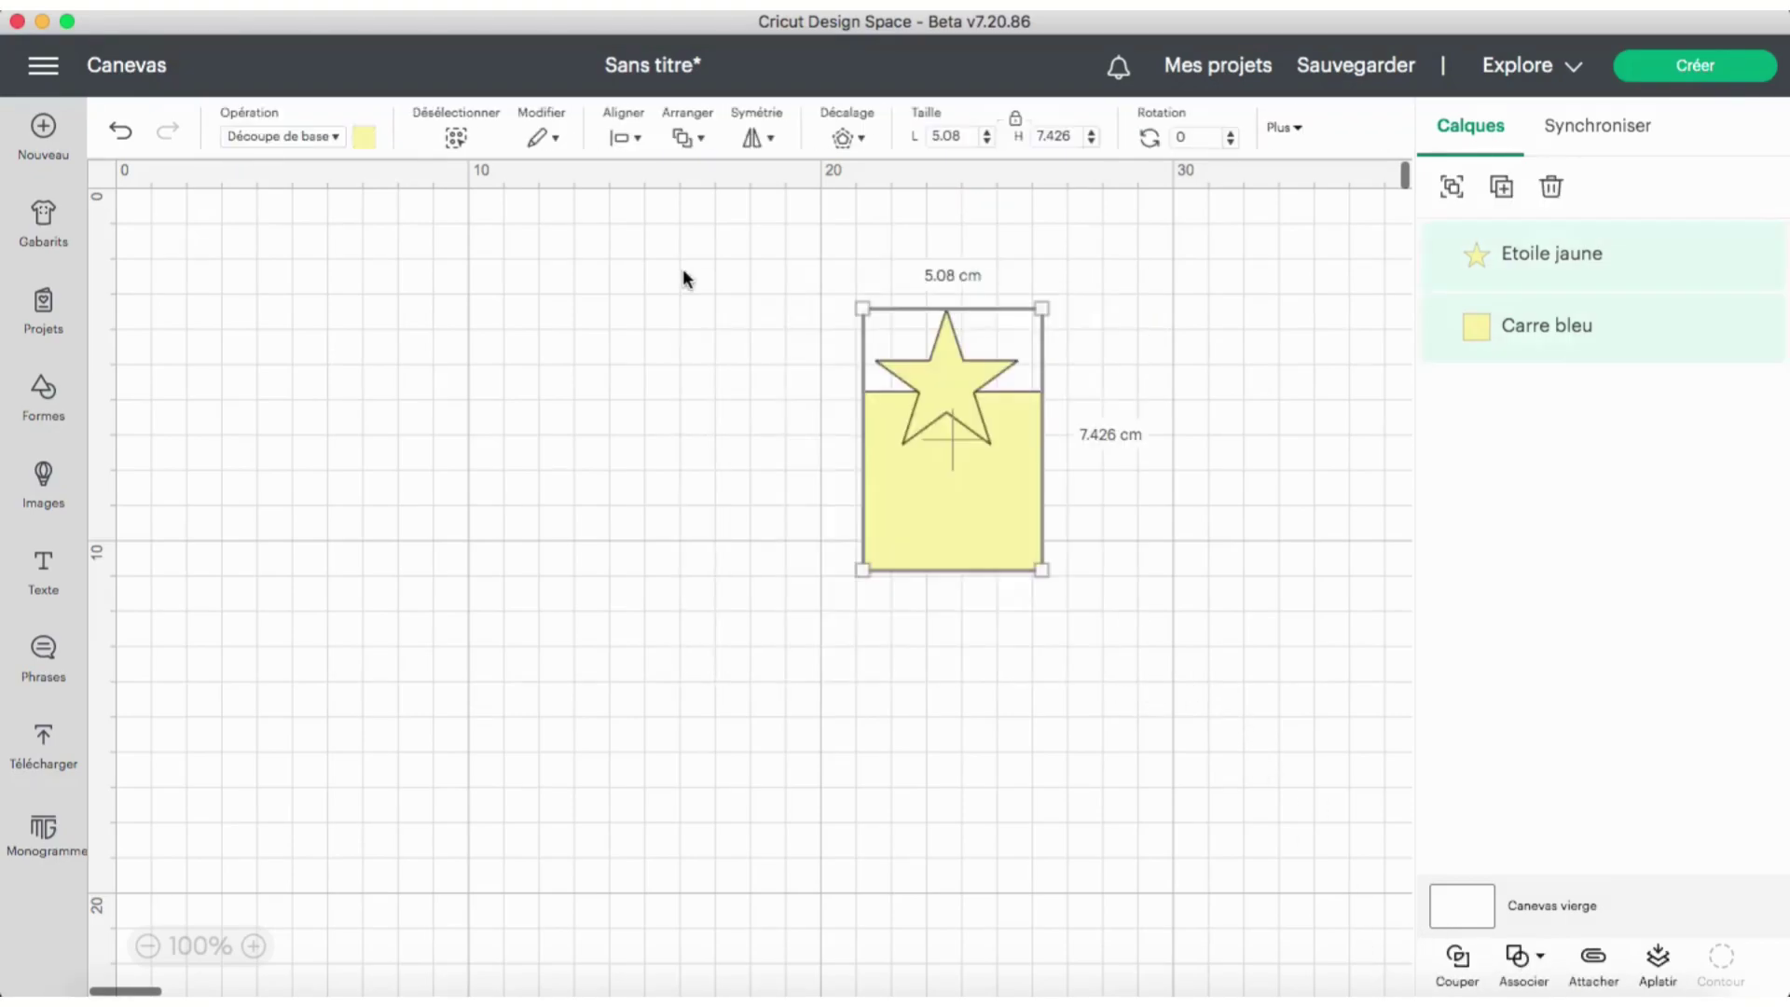
key("Delete")
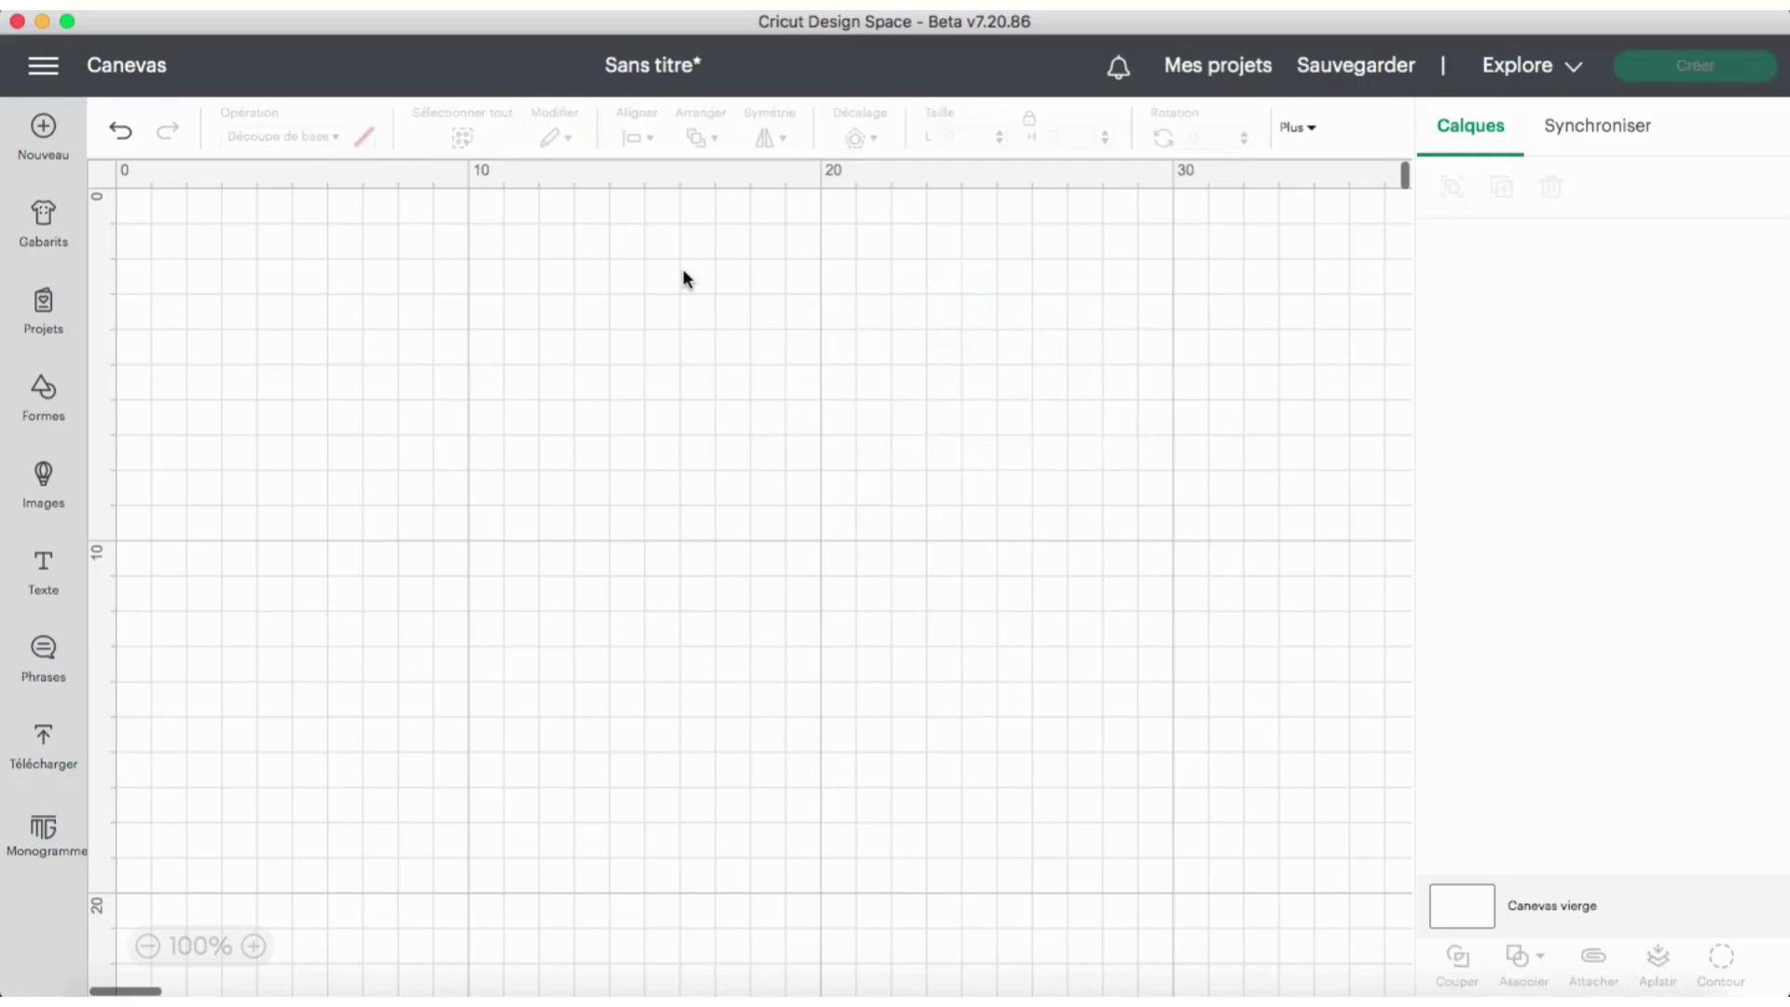
- Insert a heart shape around the canvas center, enlarge it to about 13.67 x 12.08 cm and color it pink
left_click(44, 394)
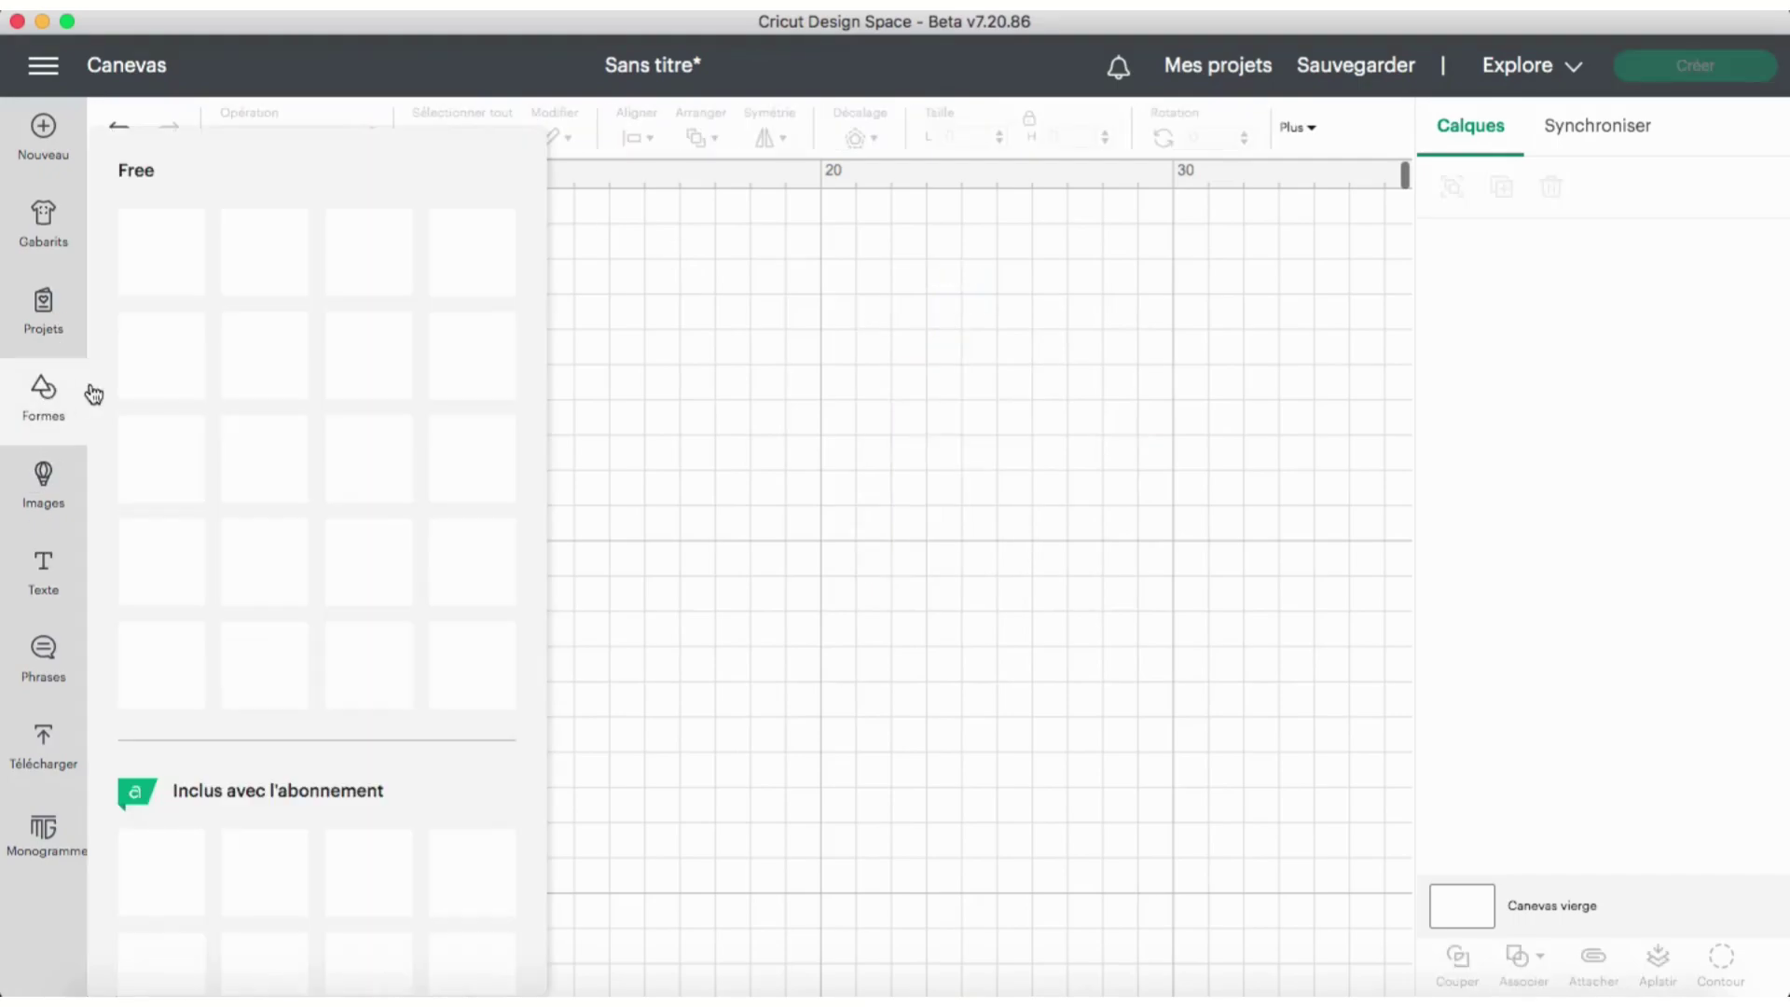
left_click(275, 352)
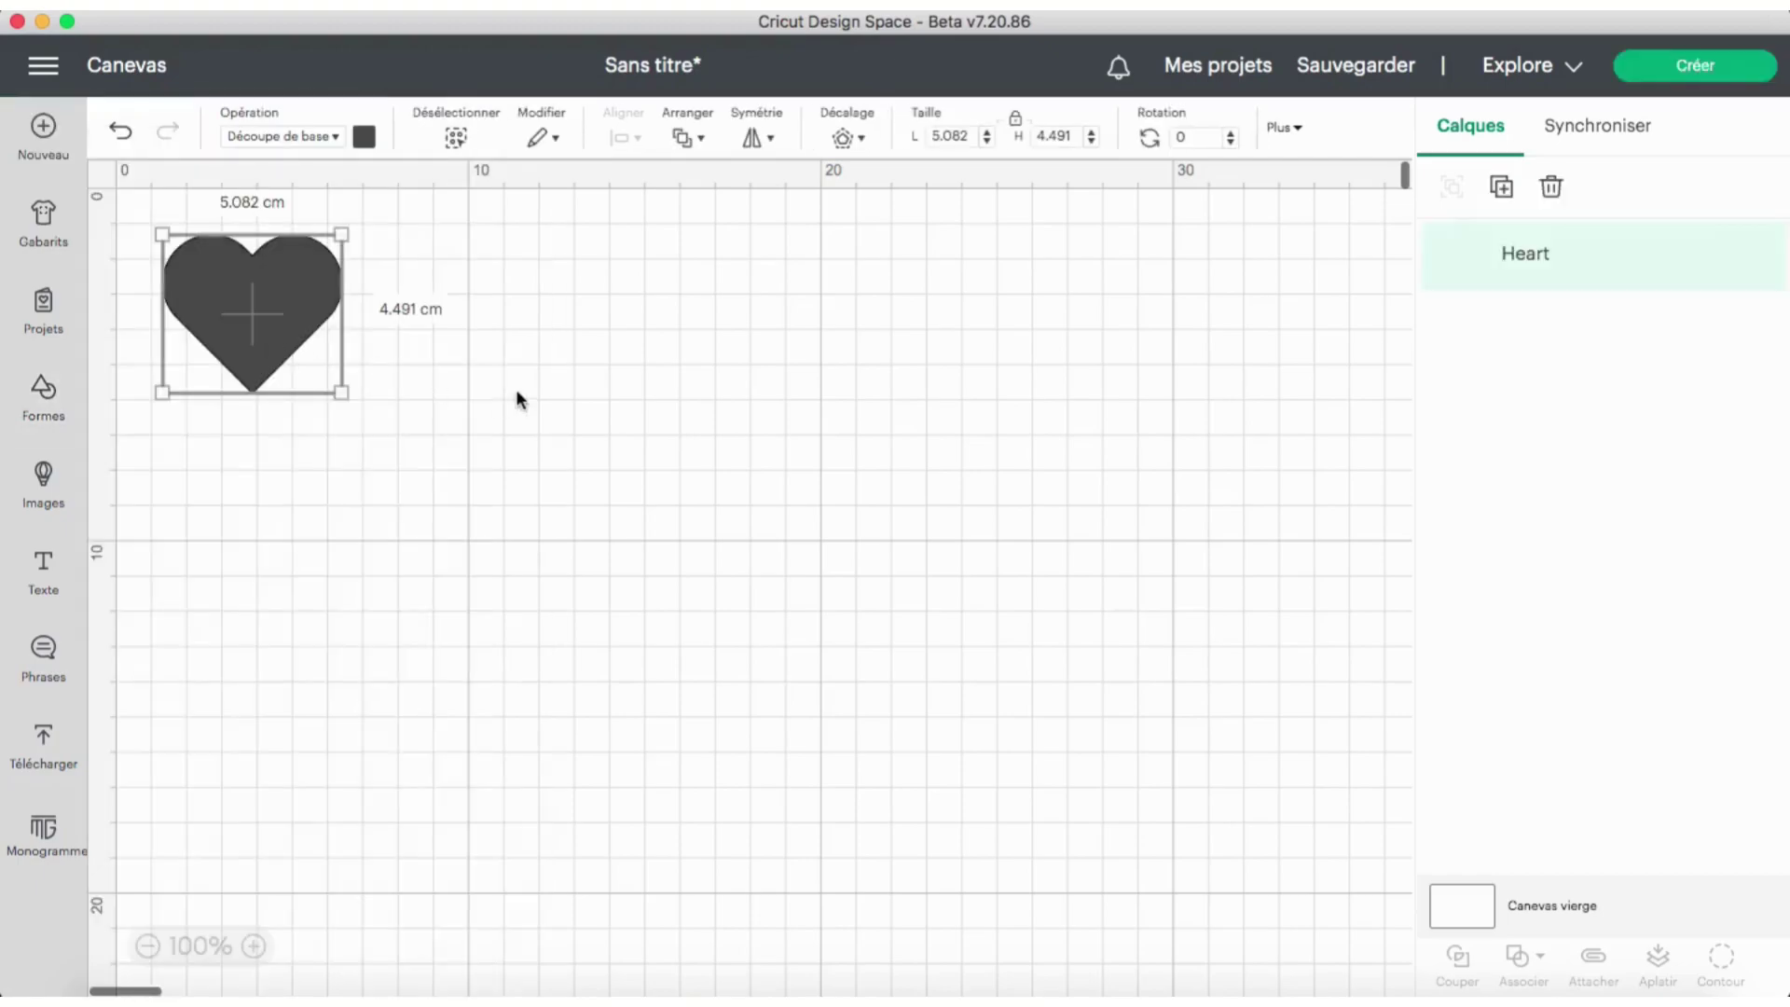
left_click_drag(299, 311, 843, 464)
left_click_drag(883, 540, 1185, 811)
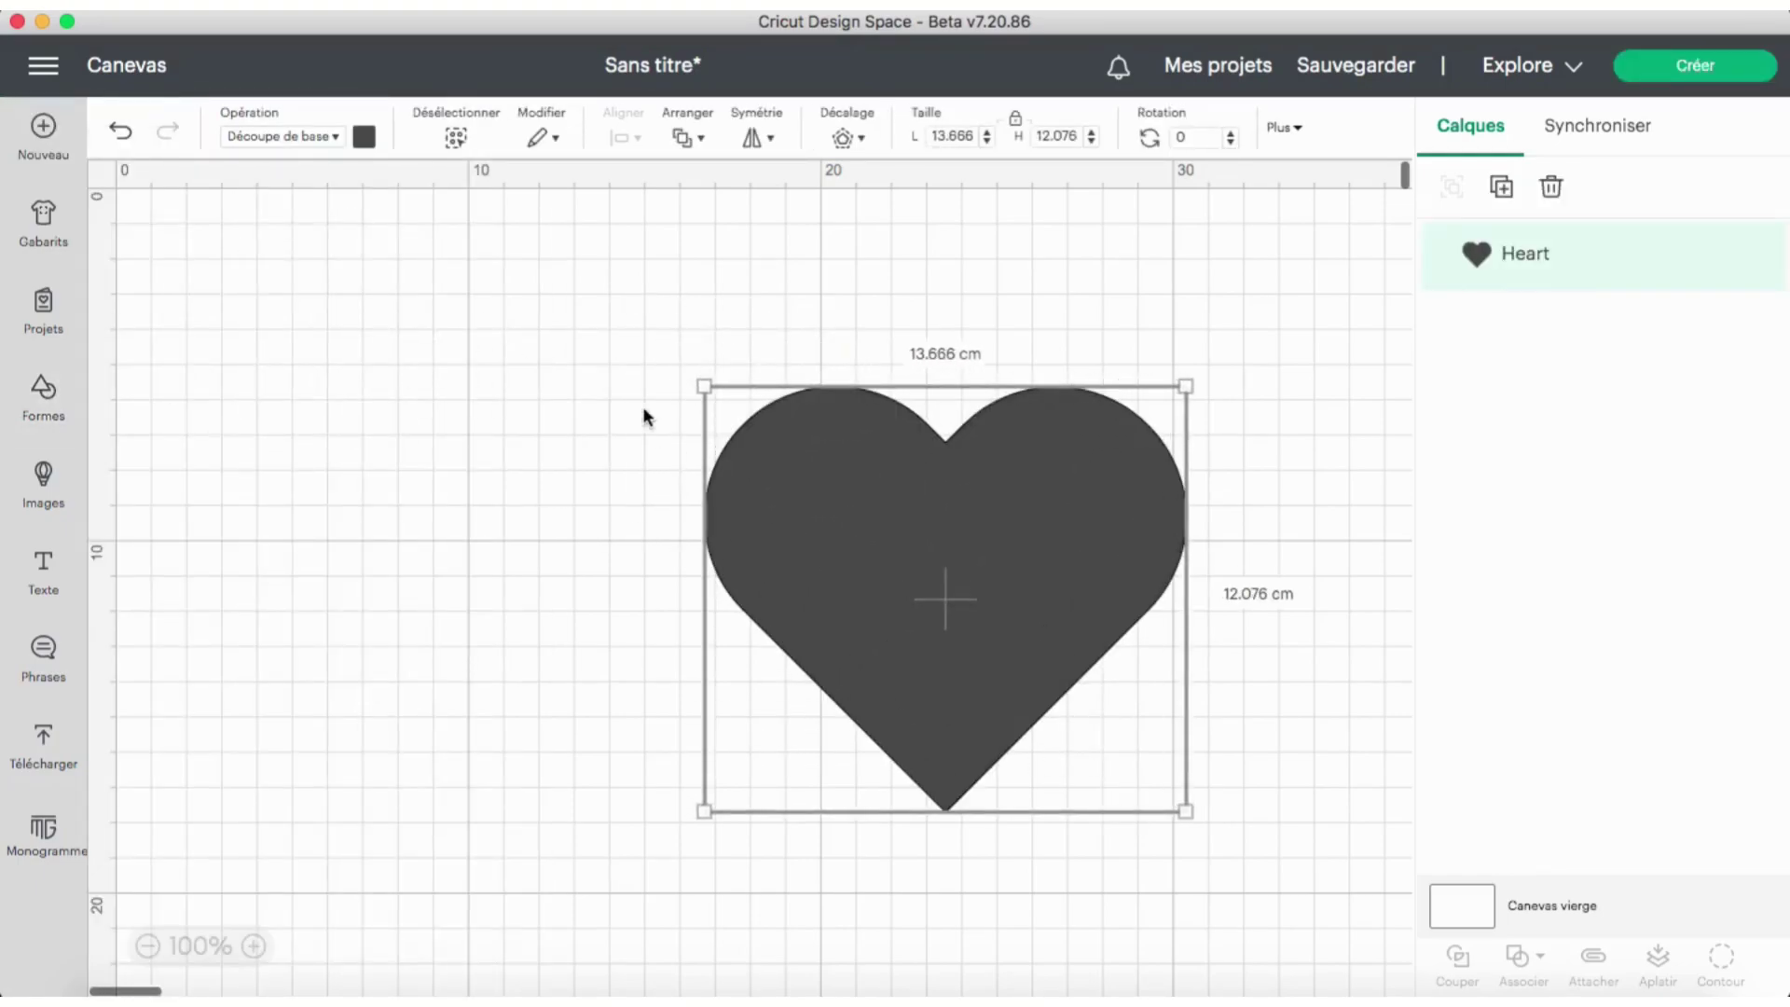
left_click(364, 136)
left_click(389, 282)
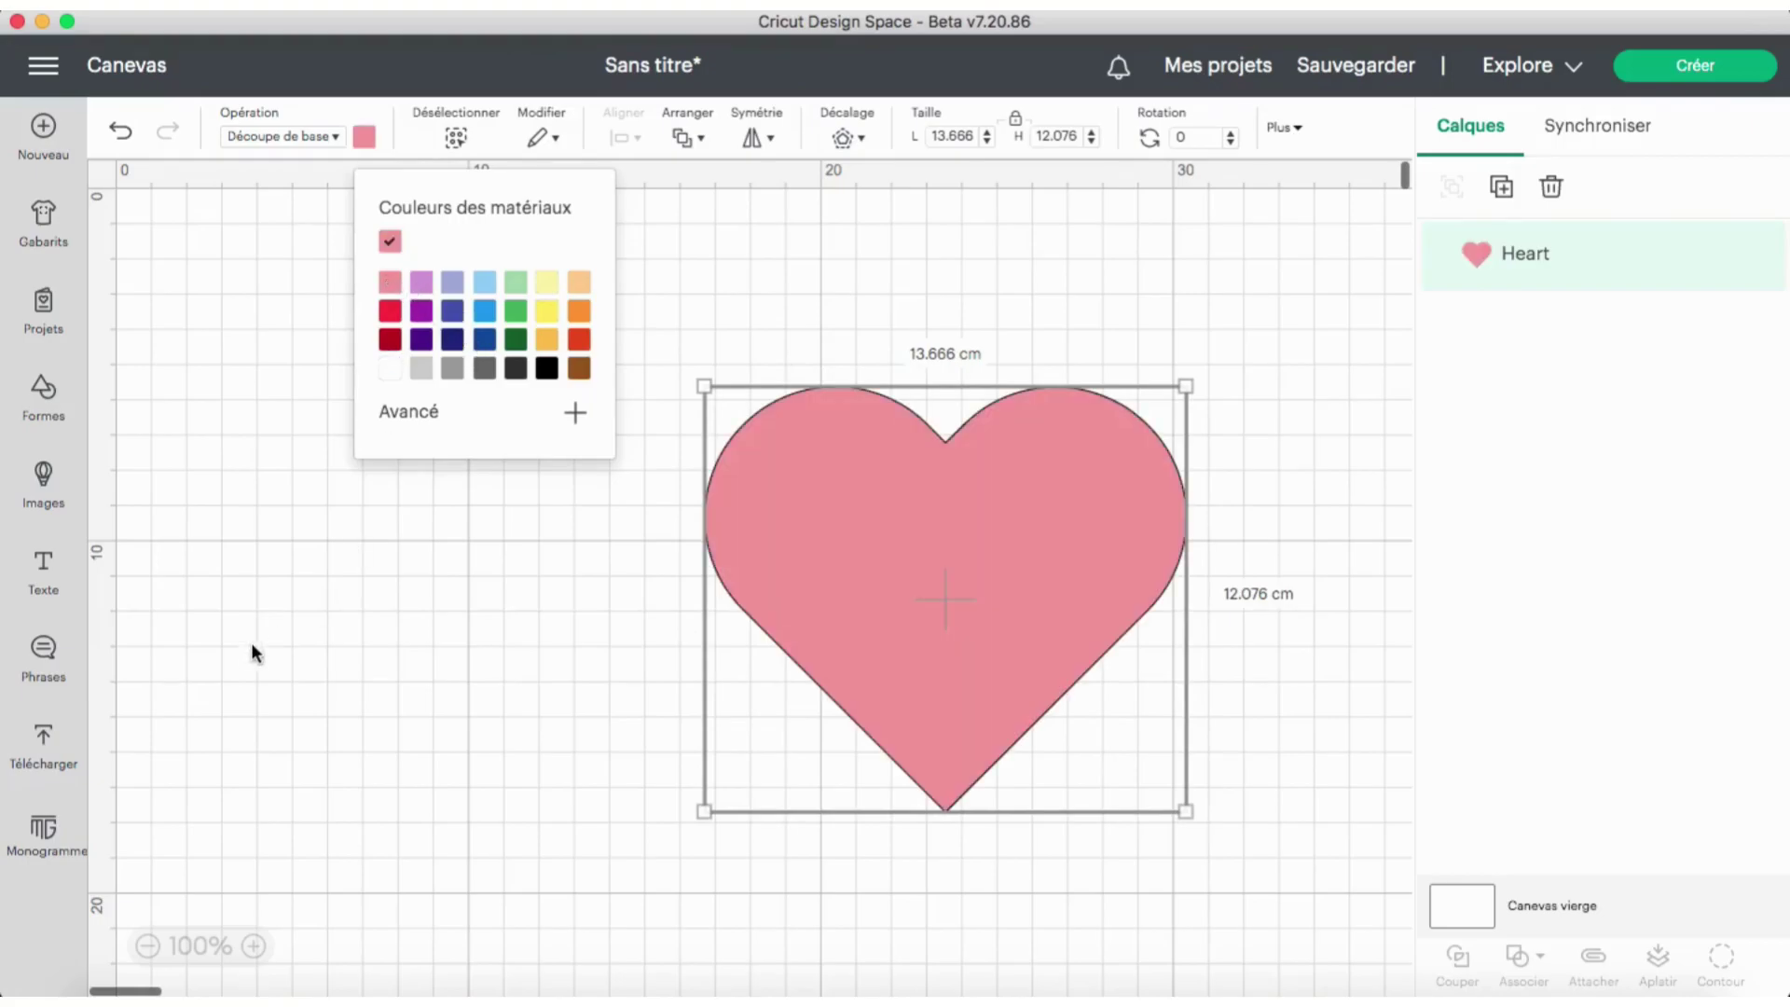
- Search the uploaded images for "honeycomb" and add the pattern of solid black hexagons to the canvas
left_click(41, 751)
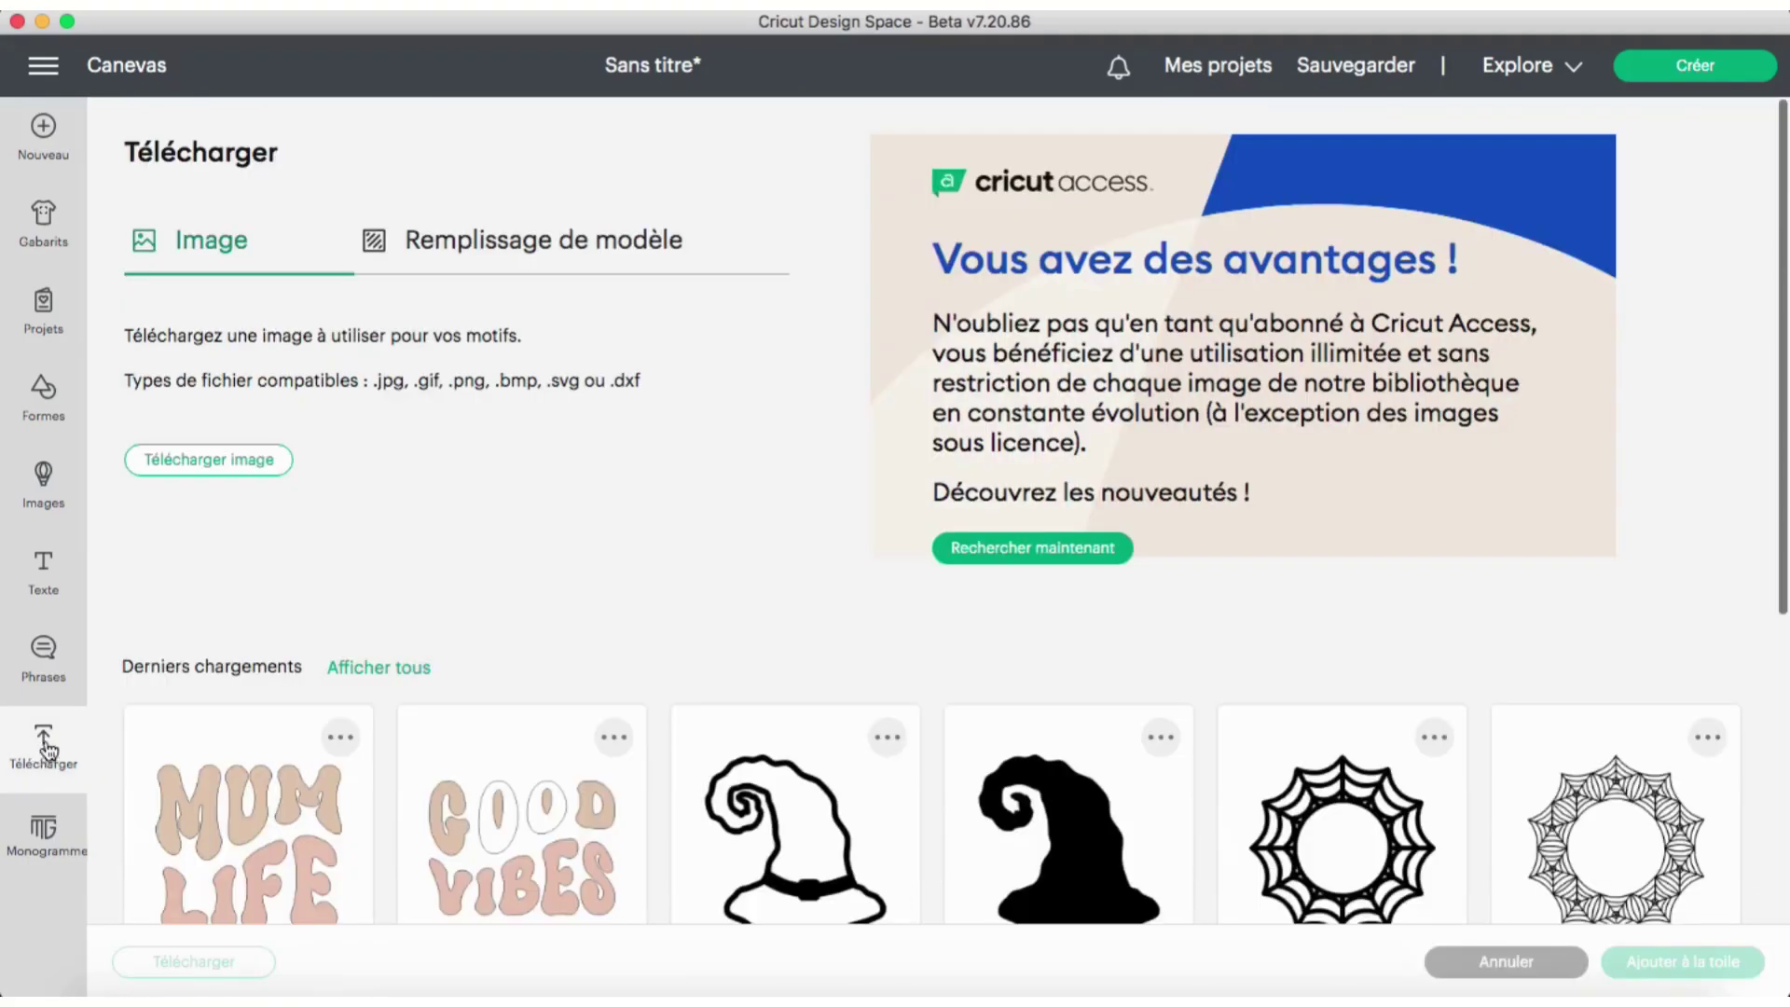
left_click(390, 670)
left_click(640, 203)
type("honey")
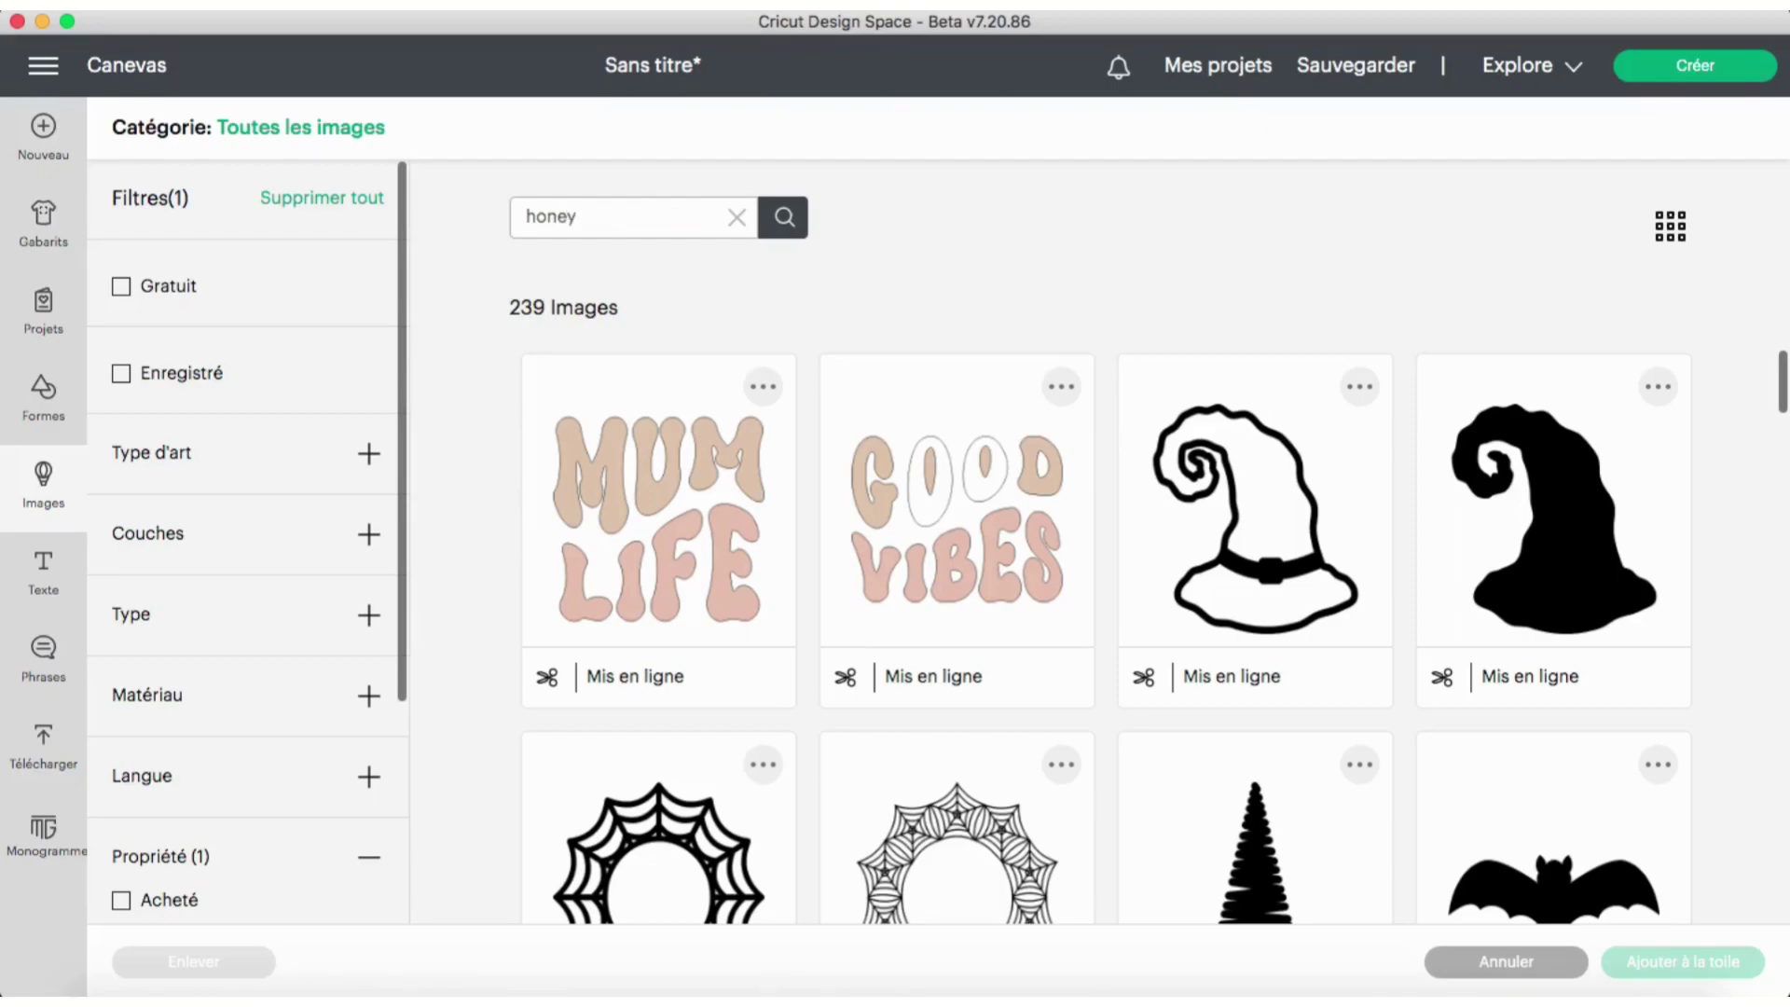
type("comb")
key("Return")
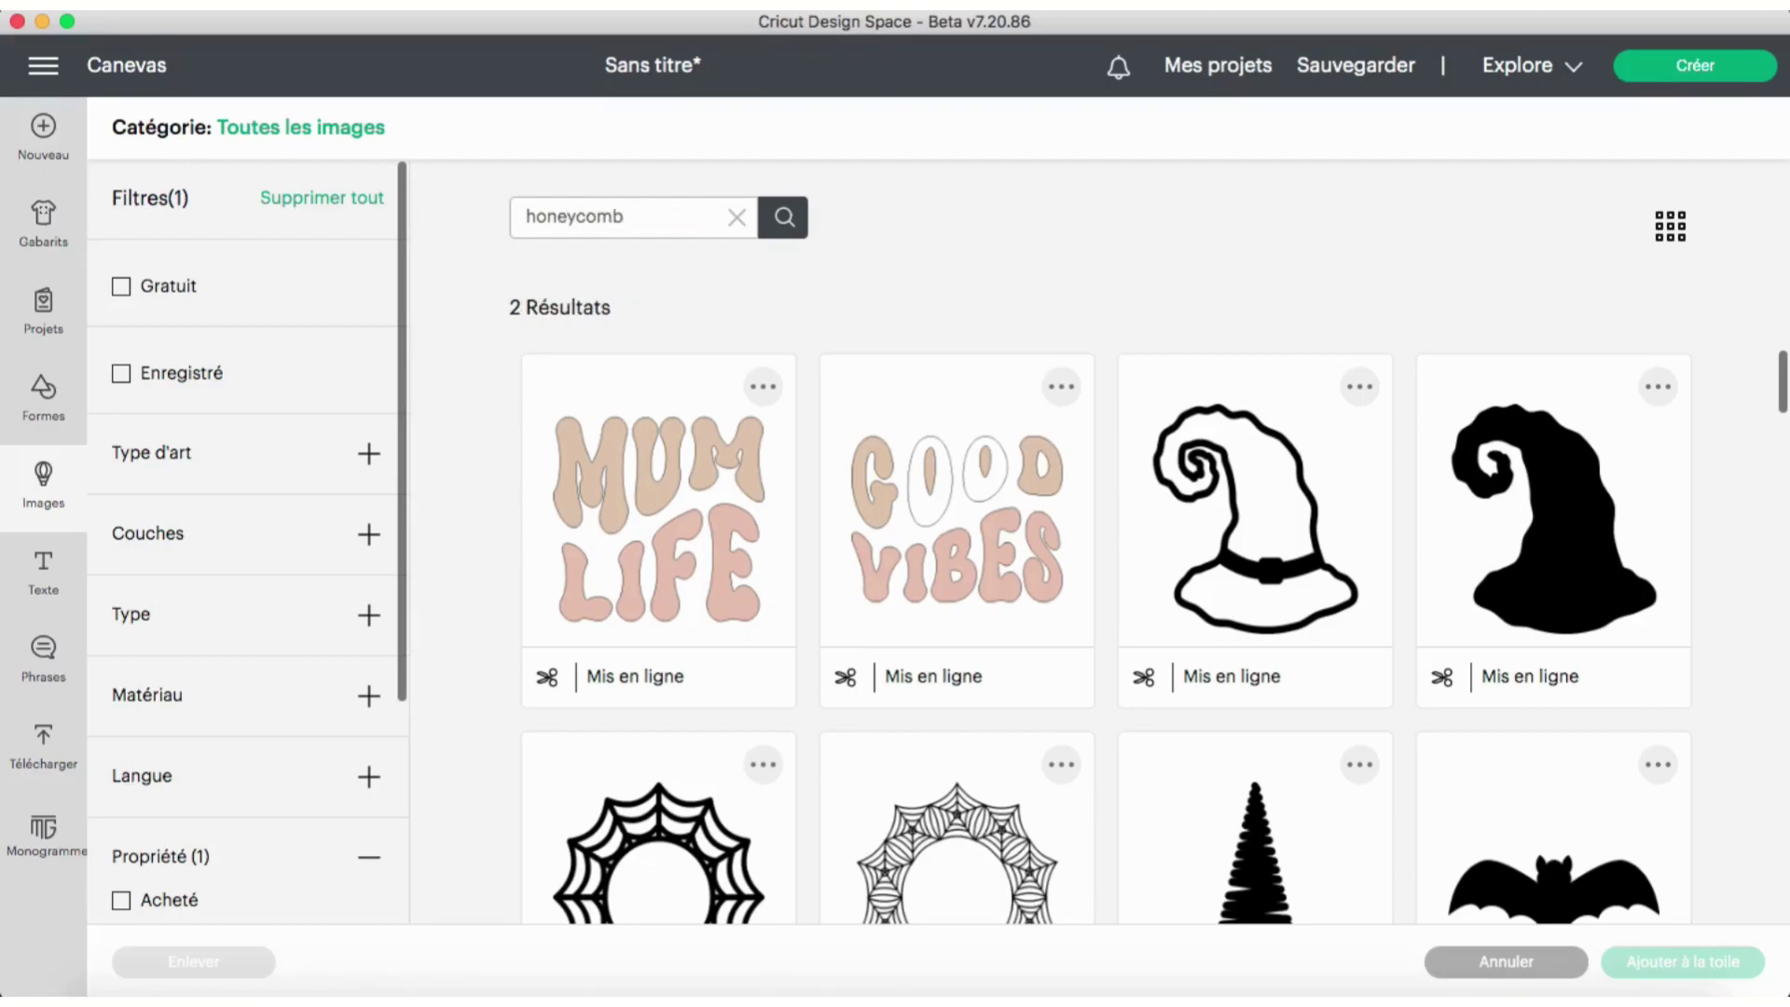
left_click(996, 533)
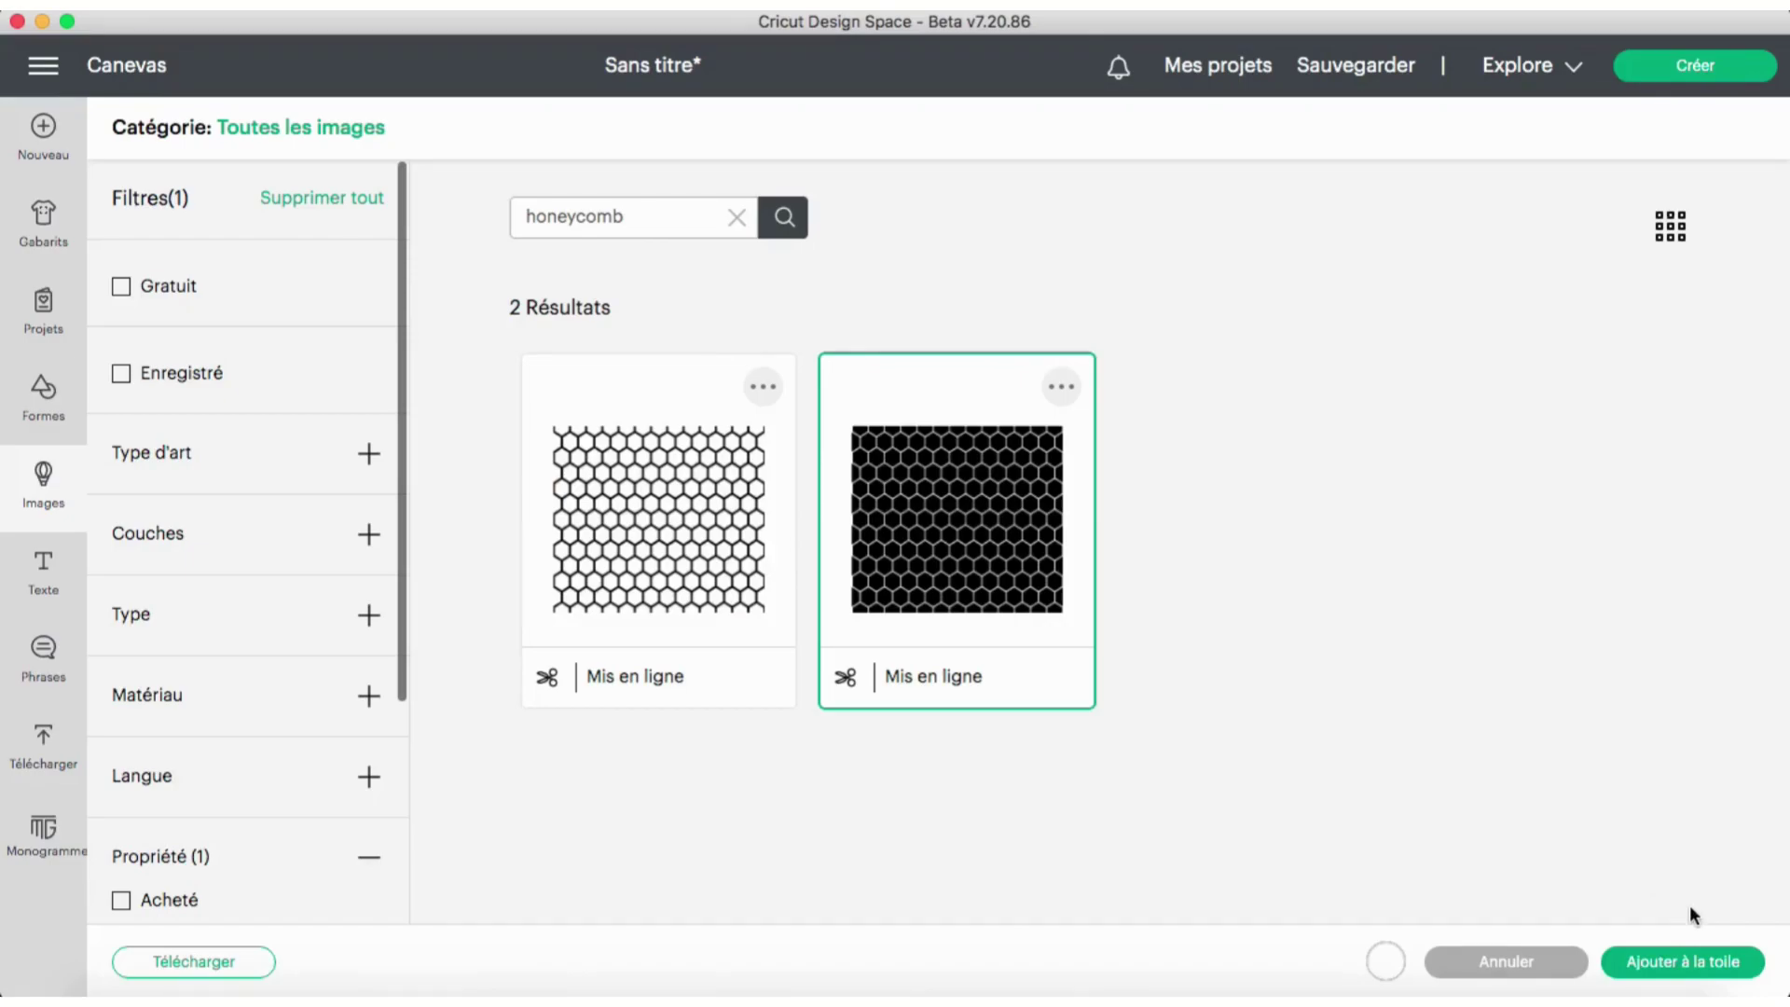
left_click(1703, 968)
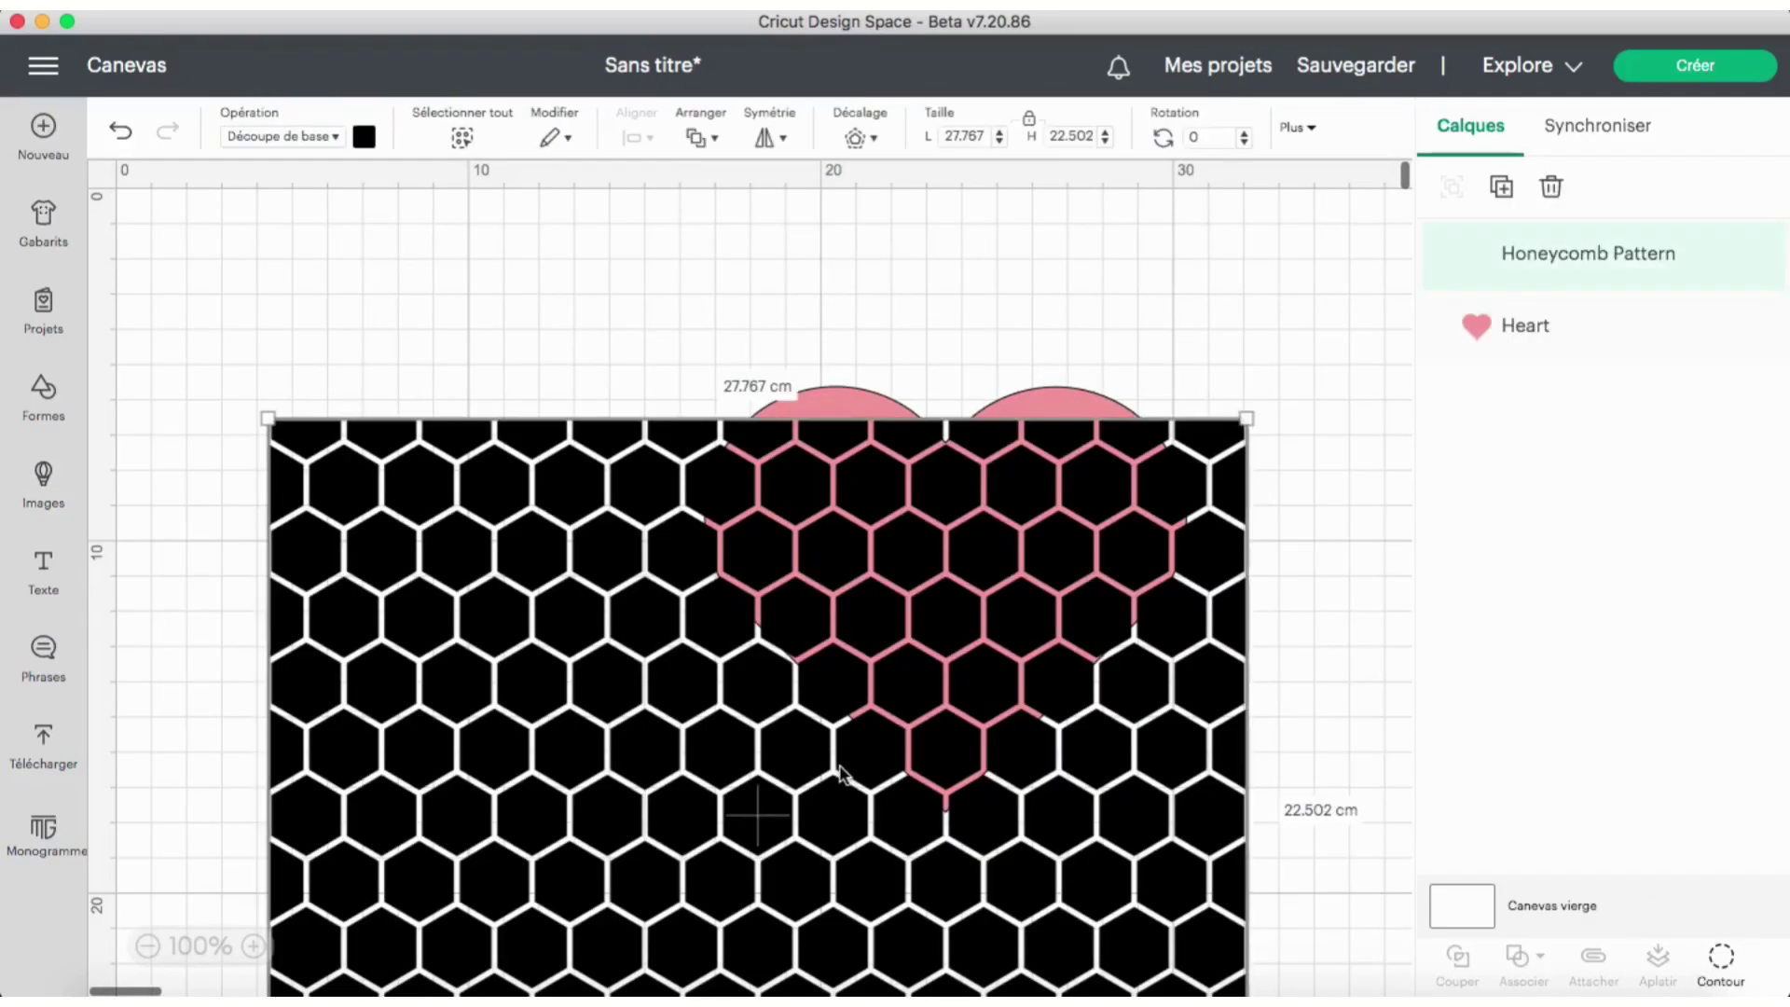
- Position the honeycomb pattern so it fully covers the heart and intersect the two with Combiner
left_click_drag(842, 718, 979, 546)
scroll(979, 546, "right", 2)
left_click(1302, 743)
left_click_drag(1306, 739, 731, 311)
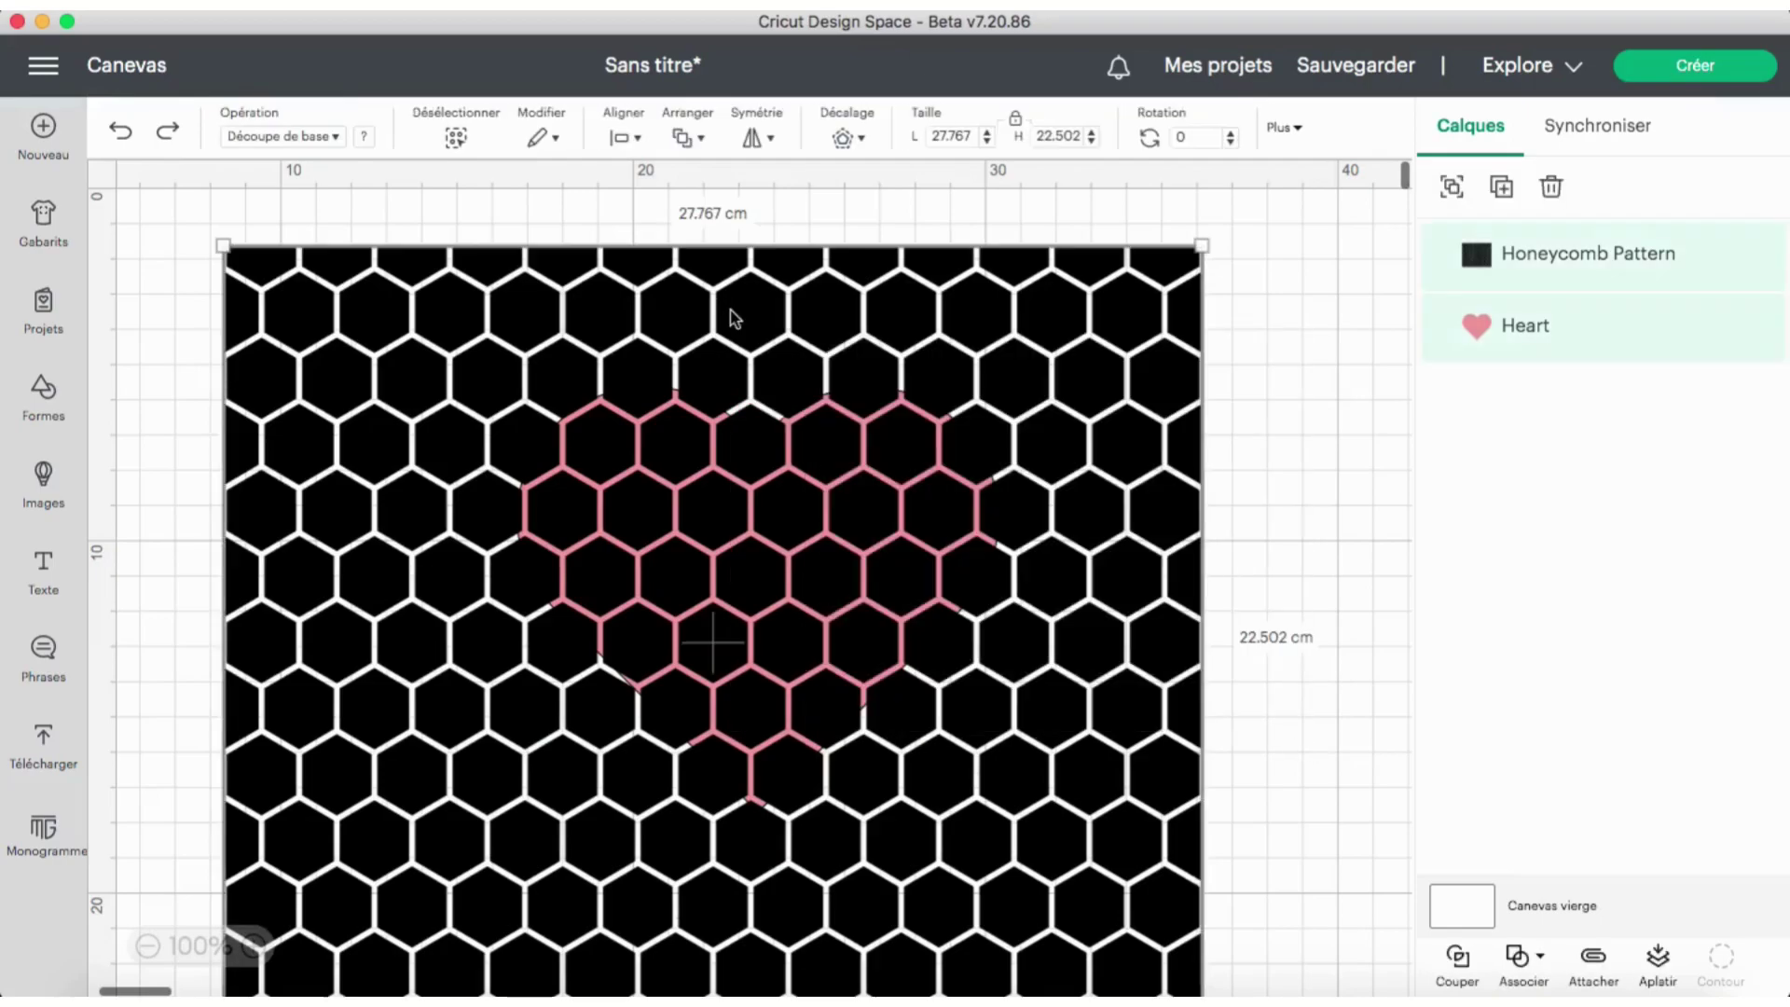
left_click(1520, 960)
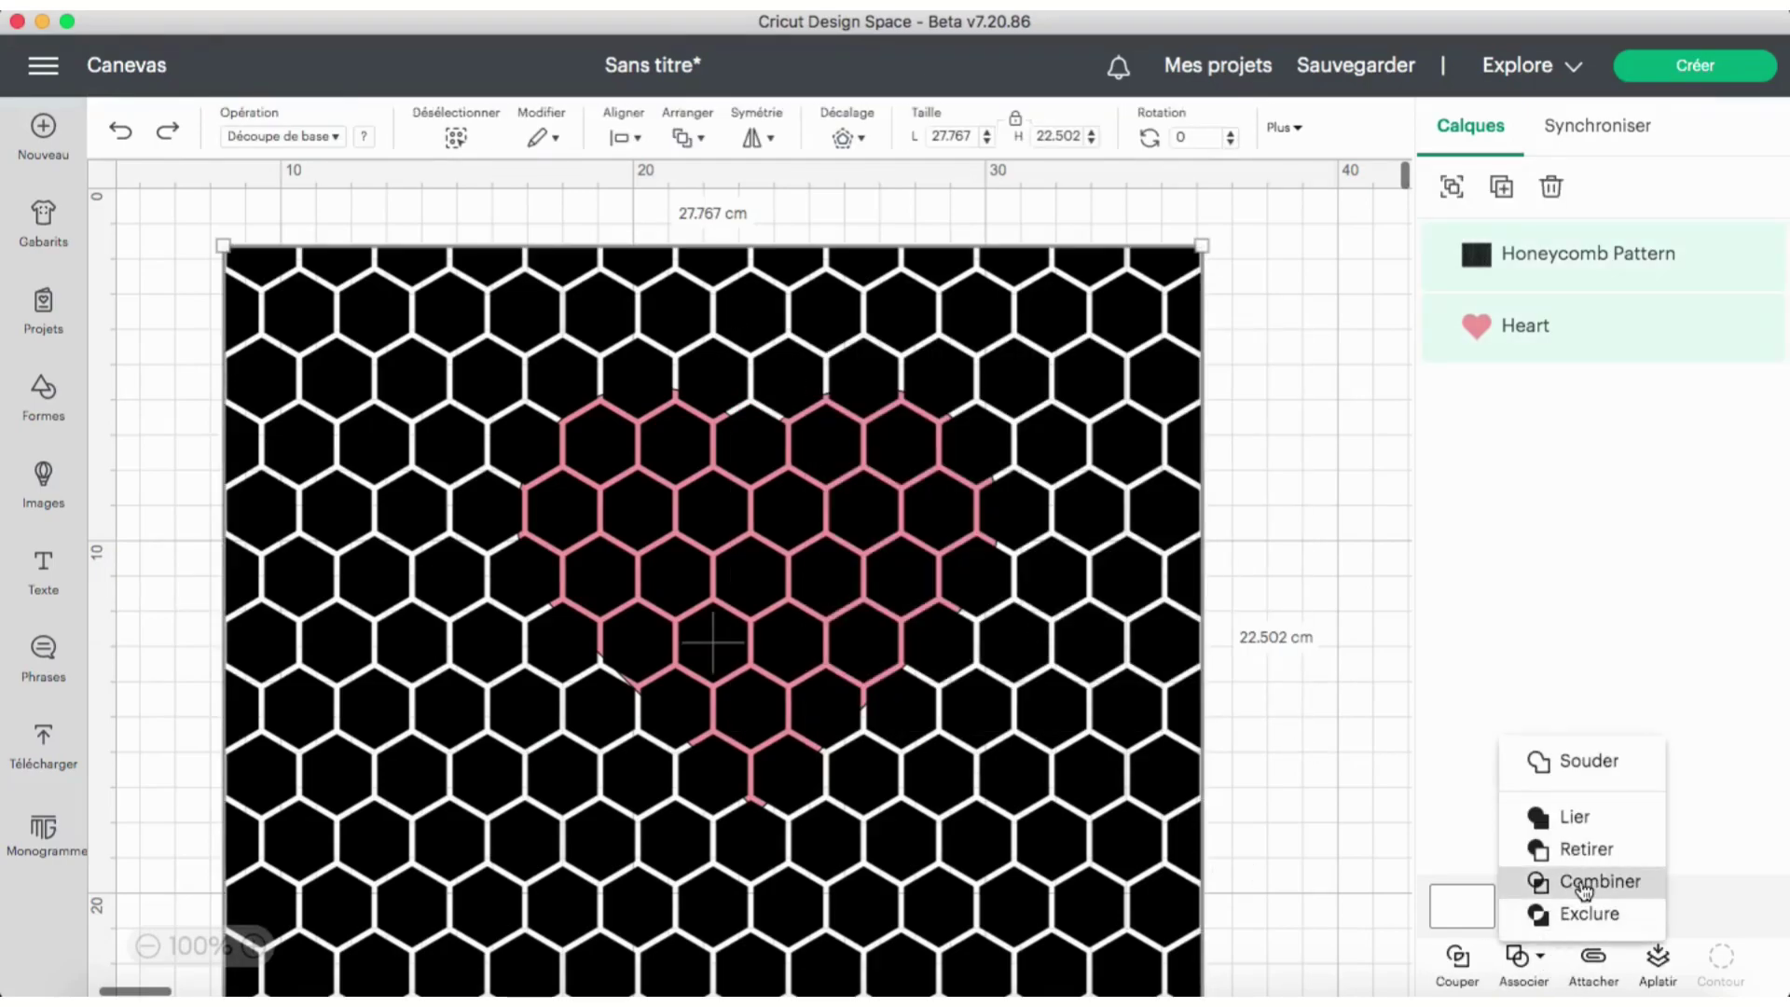
left_click(1585, 886)
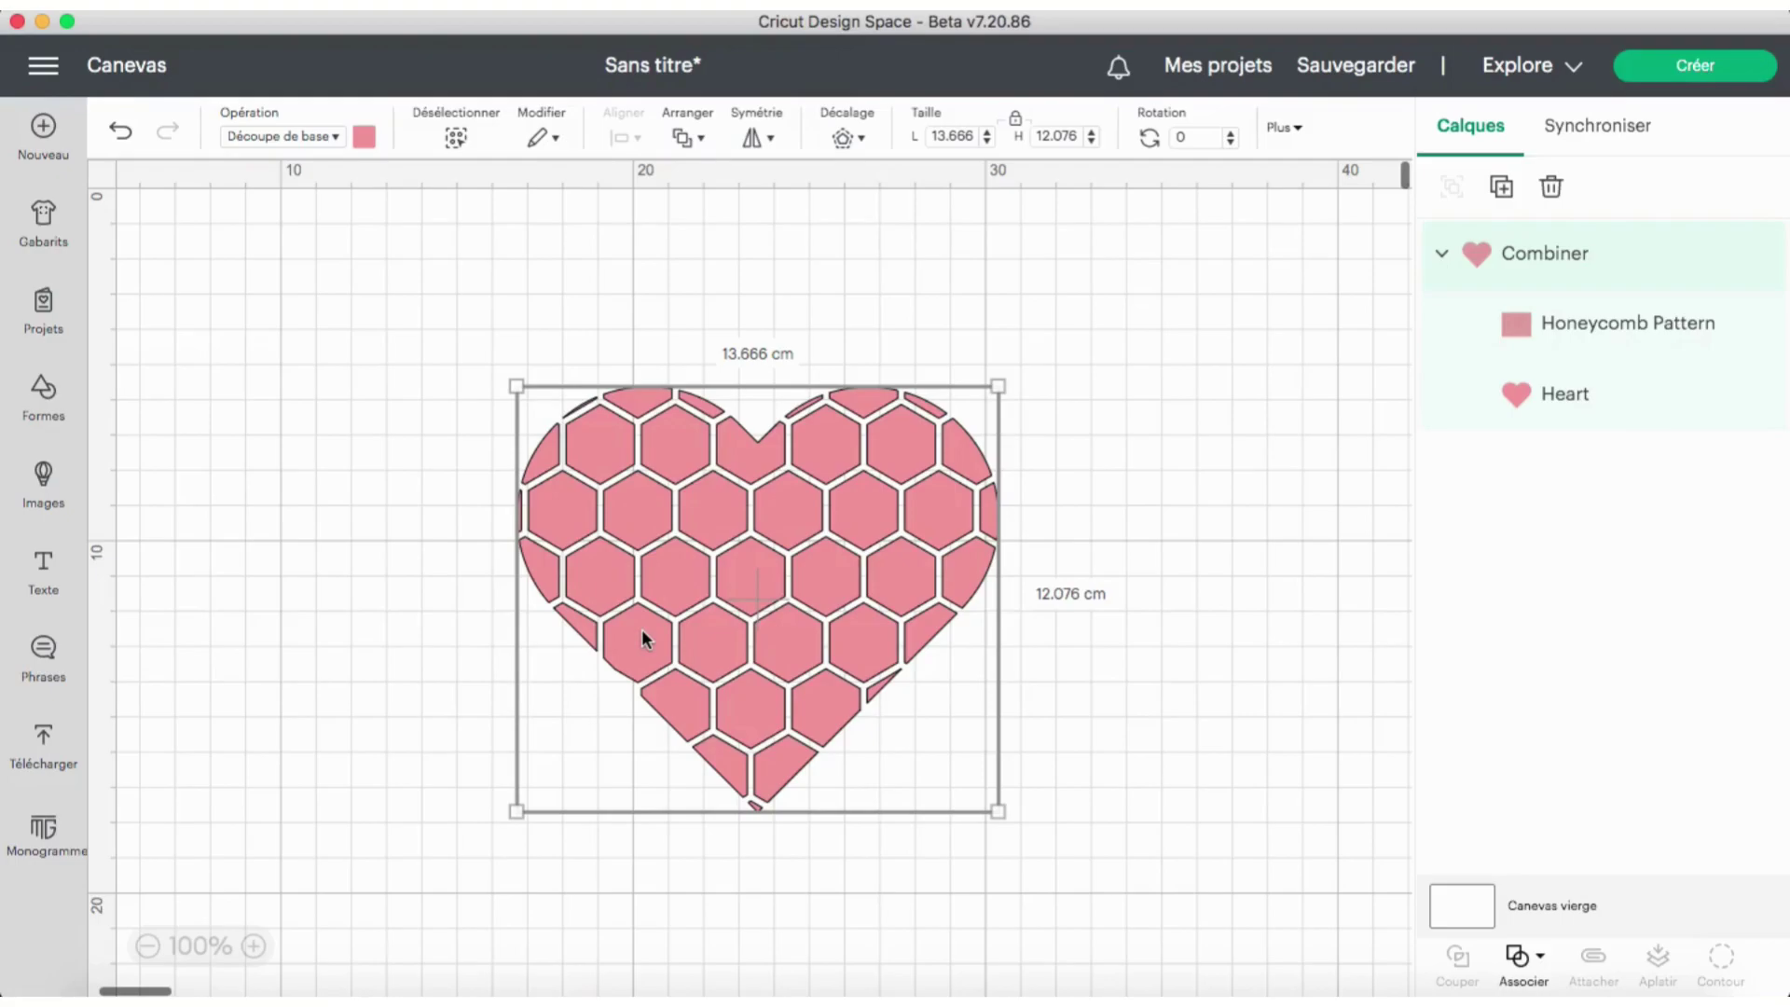
- Shrink the Honeycomb Pattern layer within the combination to about 15.67 x 12.7 cm, still covering the whole heart
left_click(1481, 350)
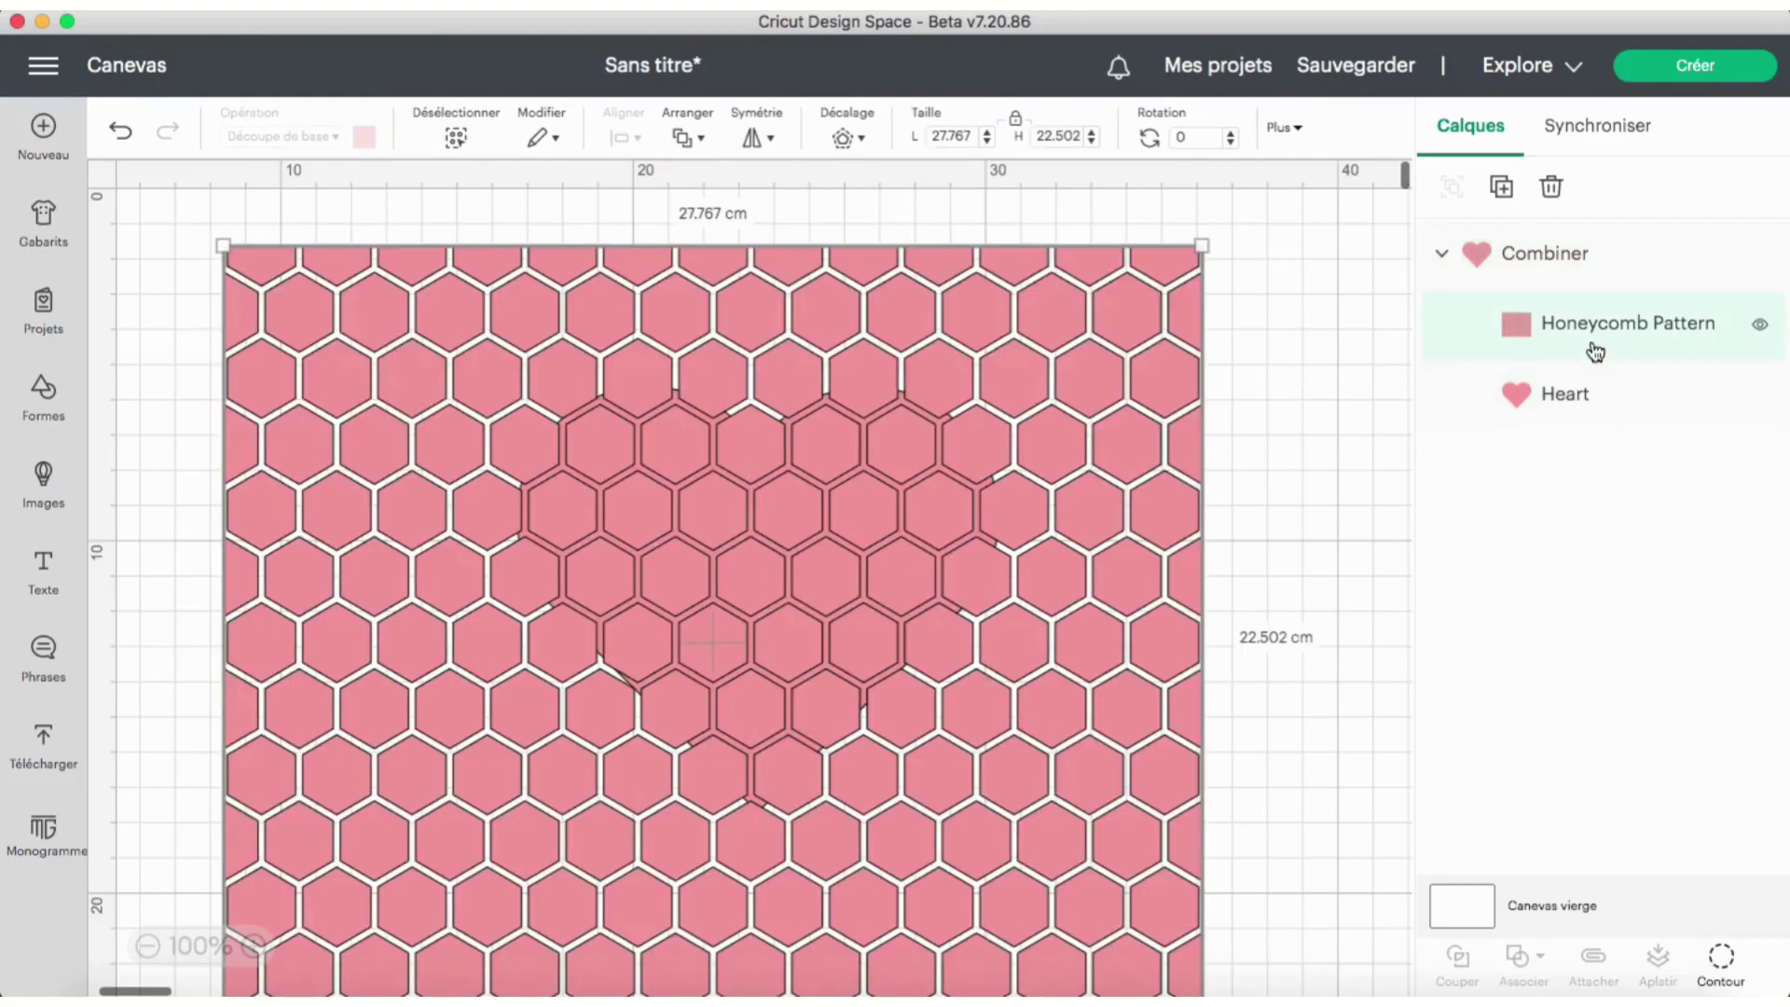
left_click_drag(1197, 245, 1010, 383)
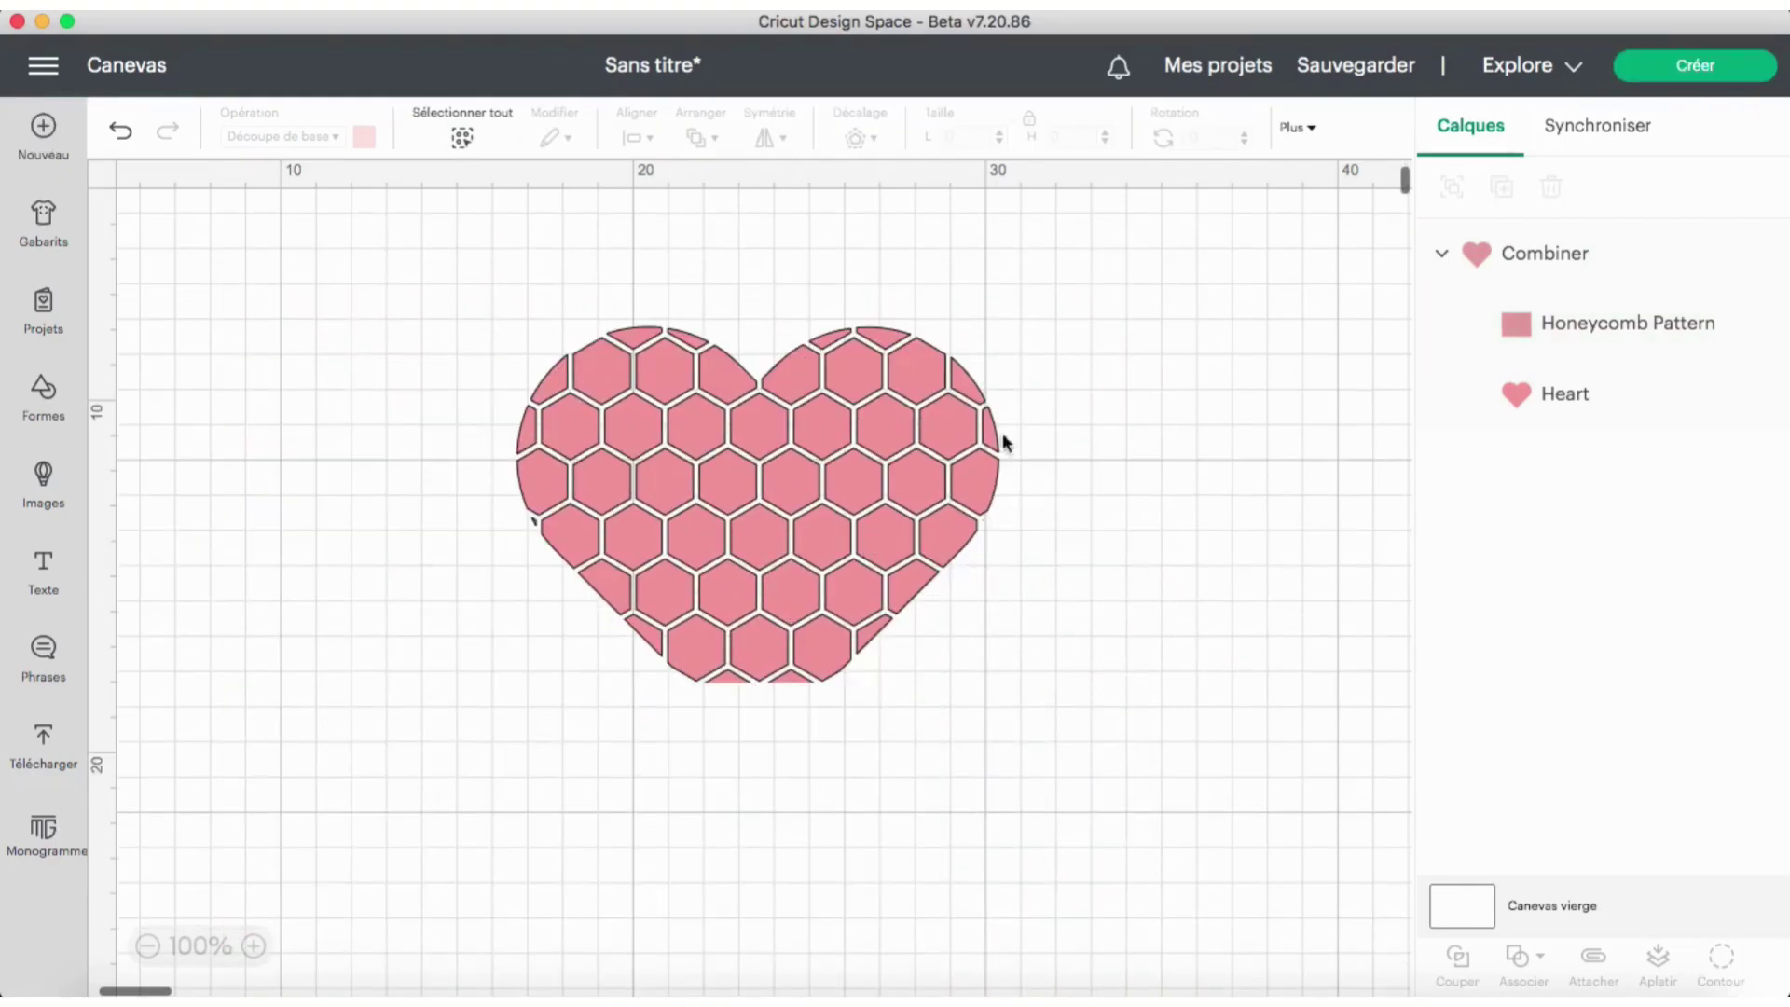
scroll(1016, 429, "down", 3)
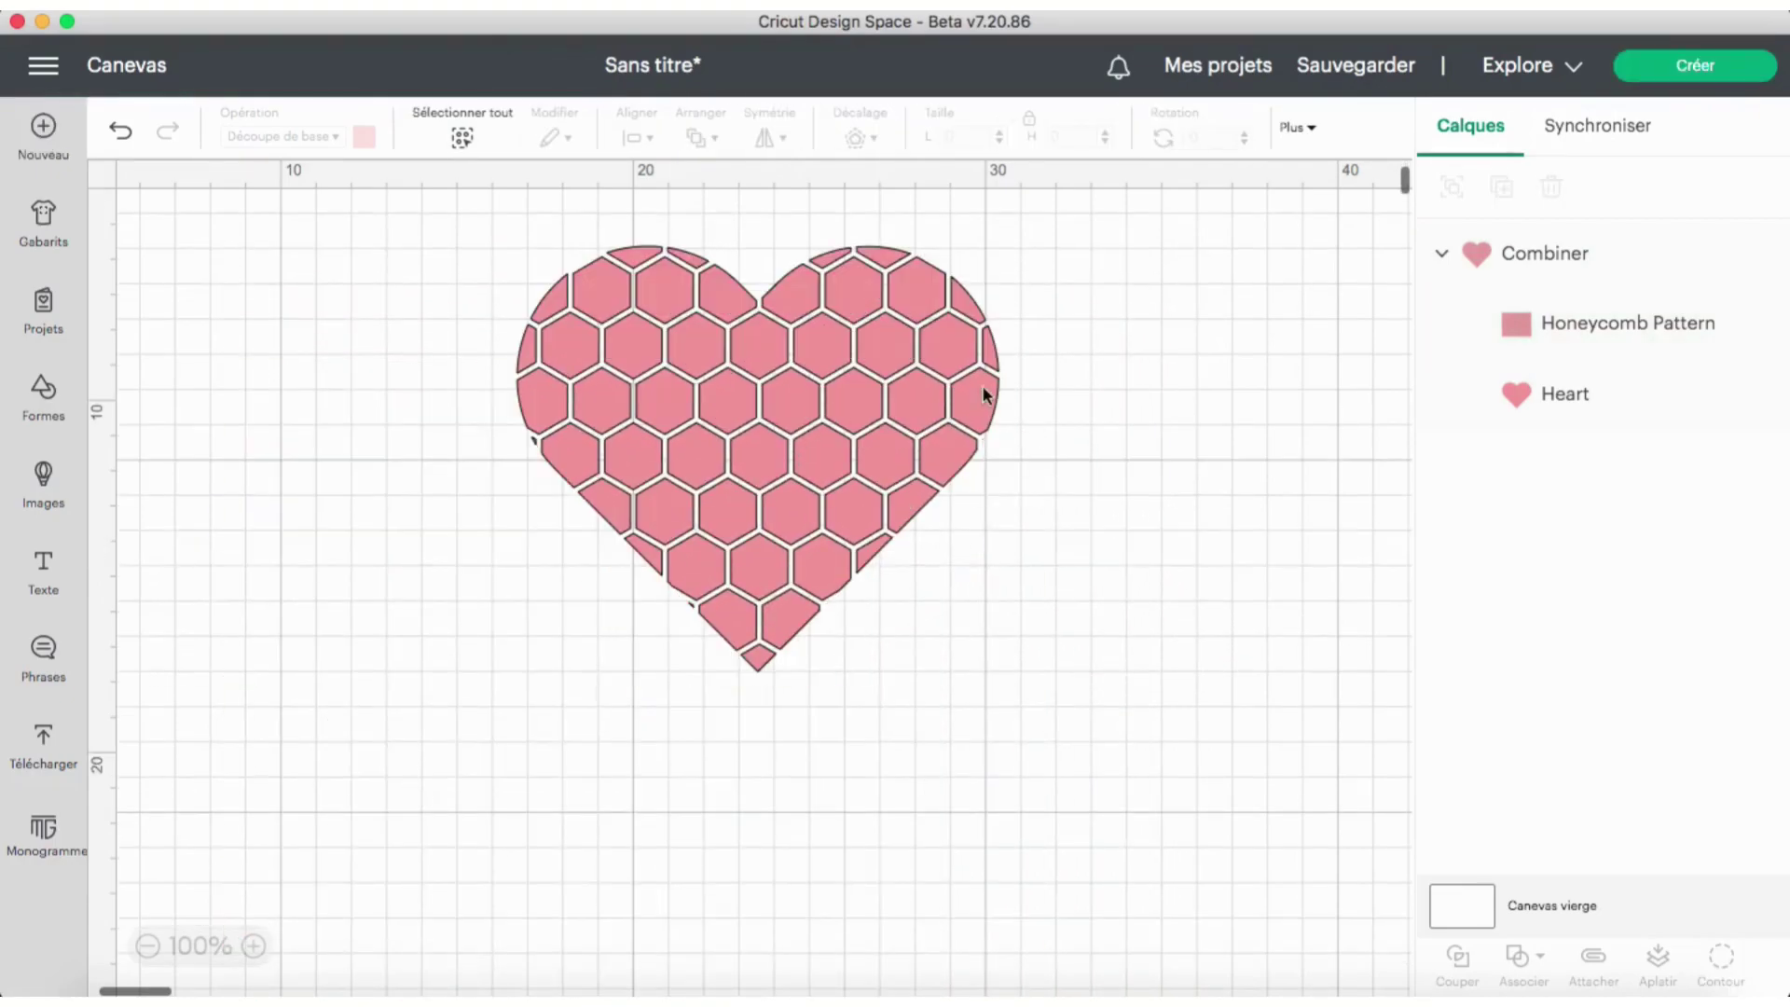
left_click(1632, 337)
left_click_drag(204, 892, 668, 678)
left_click(667, 678)
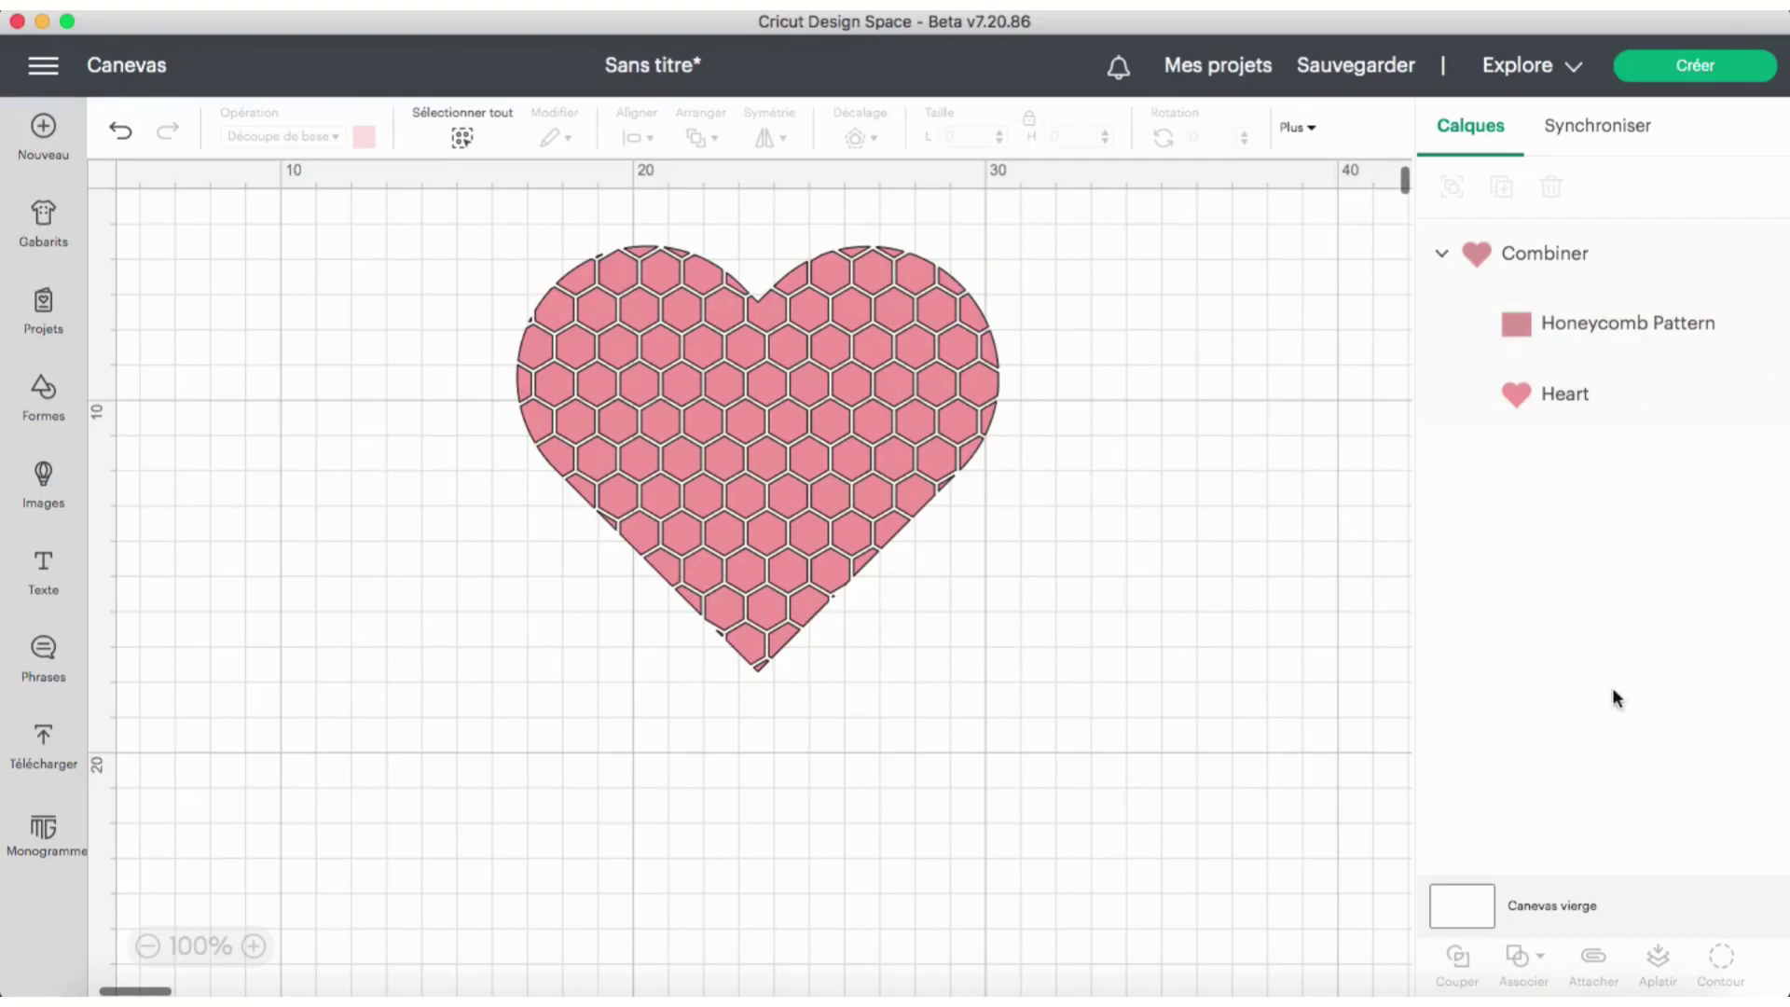
- Rename the Combiner layer as "Coeur nid d'abeille"
left_click(1566, 260)
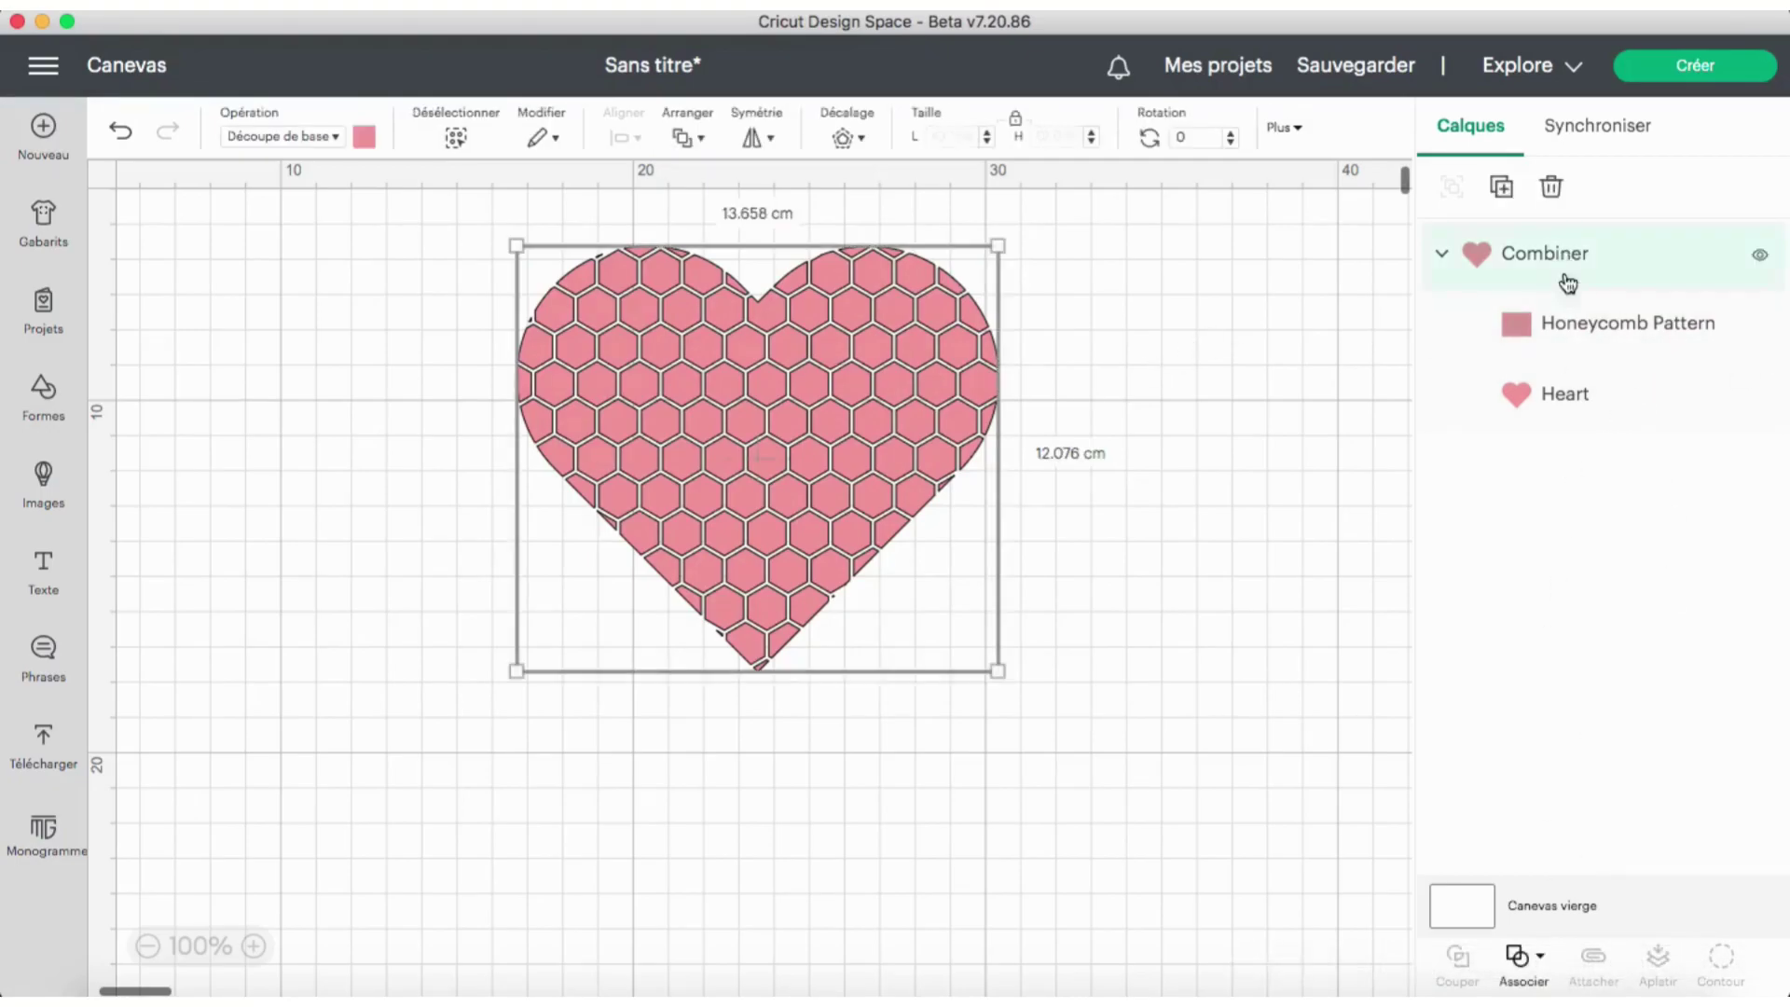
double_click(1567, 259)
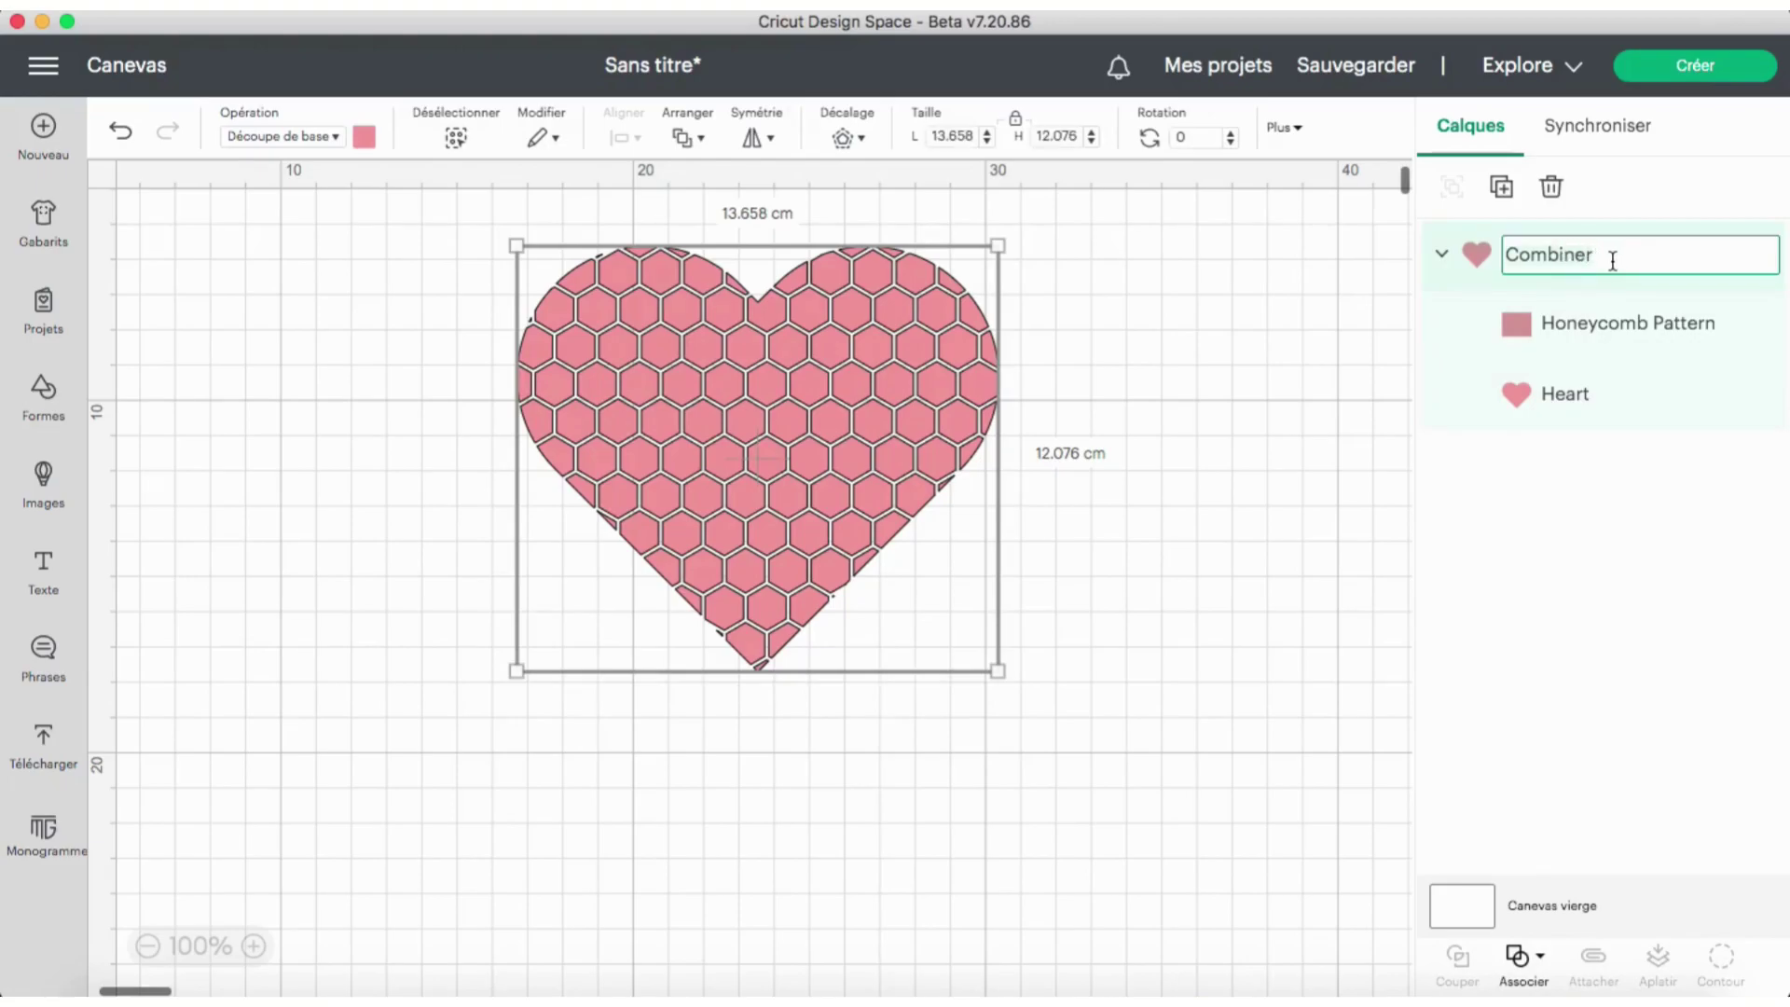
type("Couer")
key("BackSpace")
key("BackSpace")
key("BackSpace")
key("BackSpace")
type("eur nid d'abeille")
key("Return")
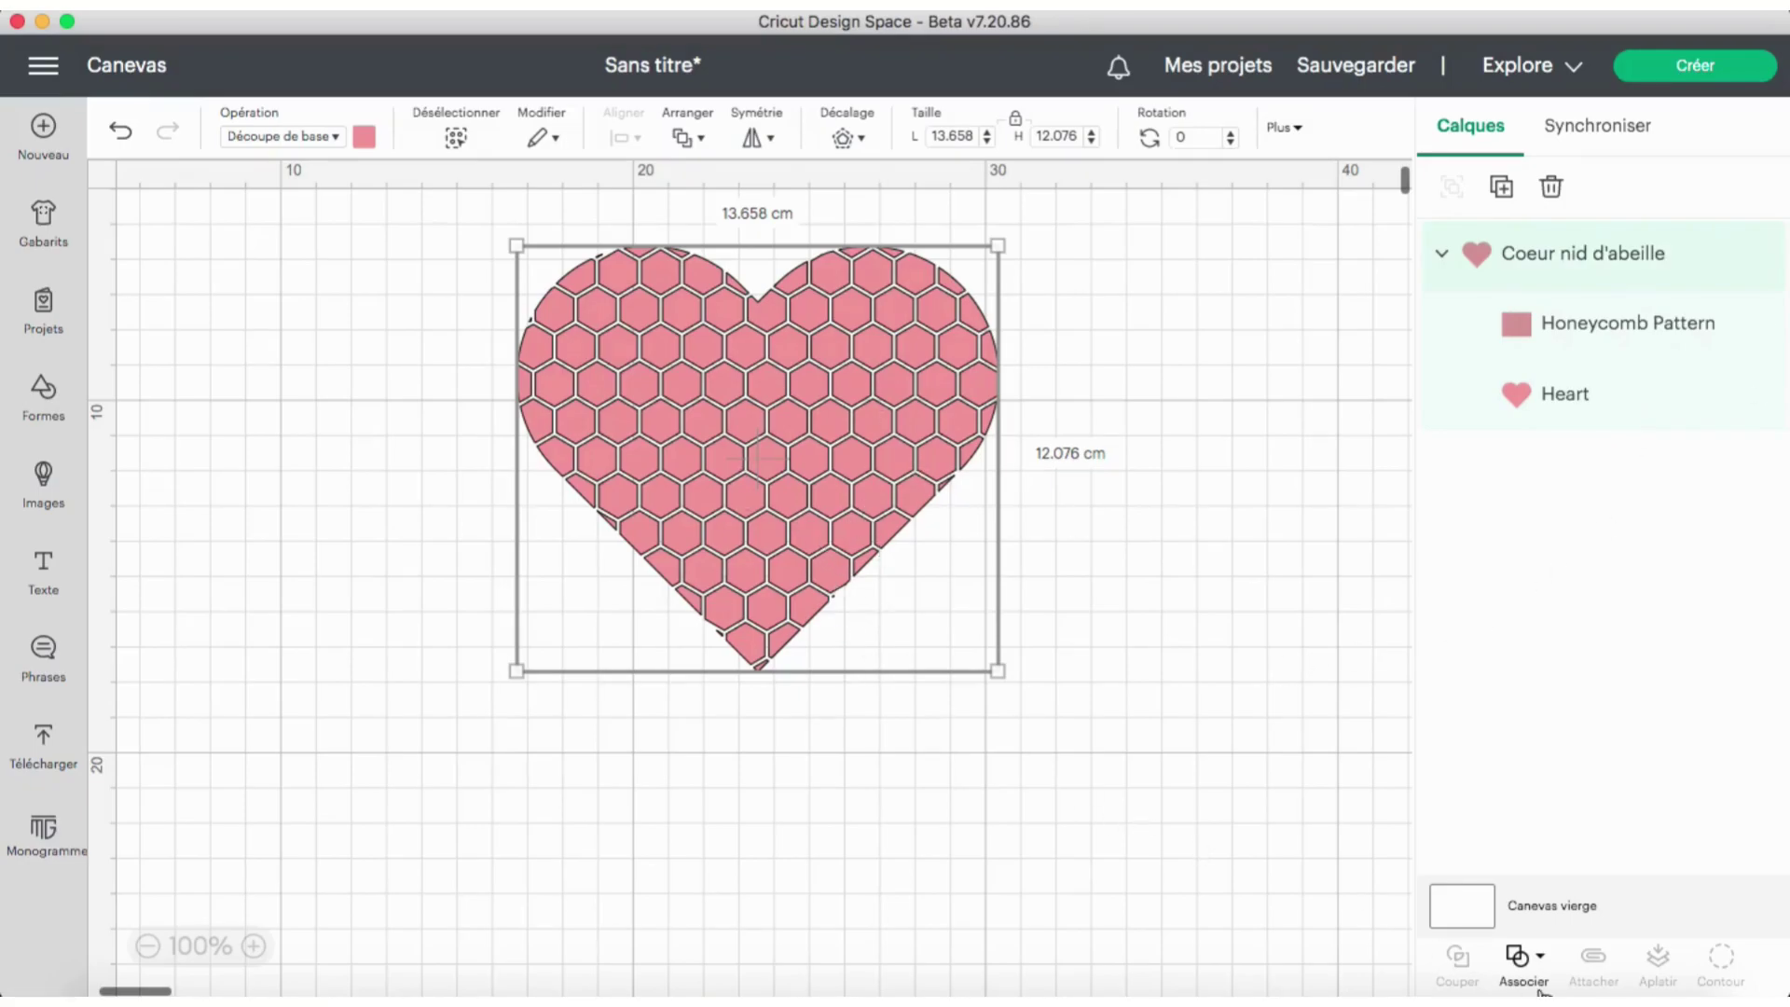
- Release the honeycomb heart combination with Annuler l'intersection and delete the pattern and heart
left_click(1533, 955)
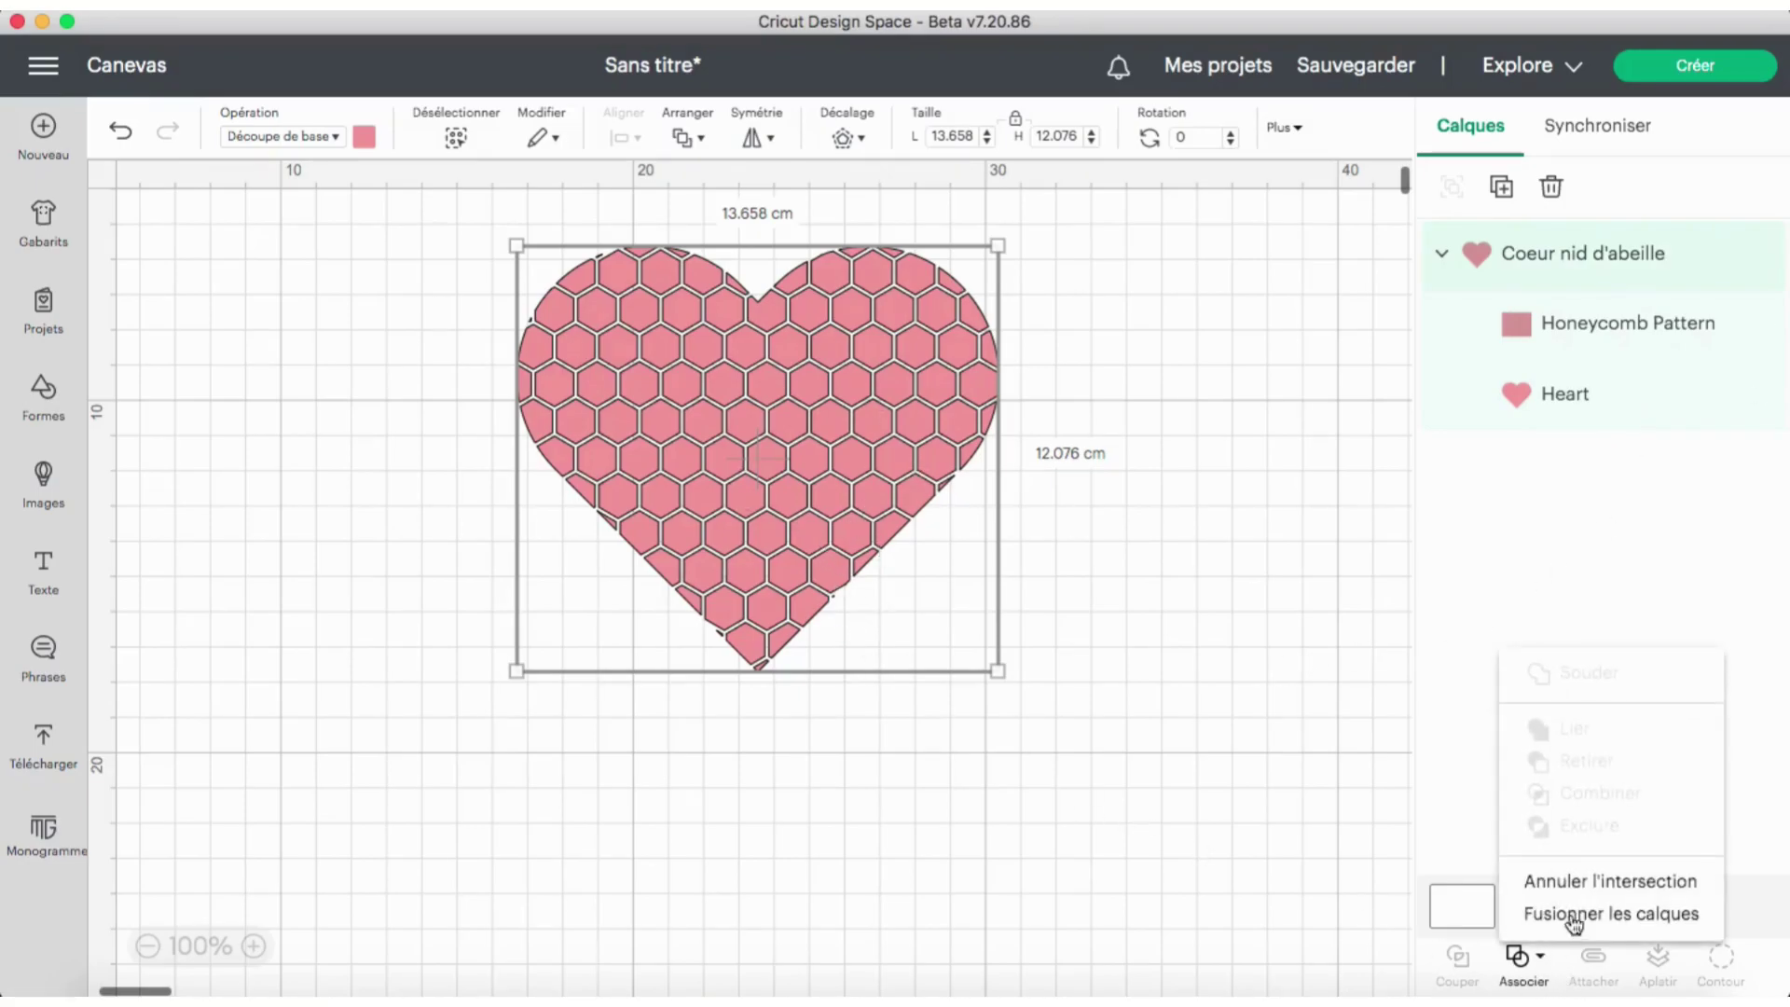
left_click(1617, 884)
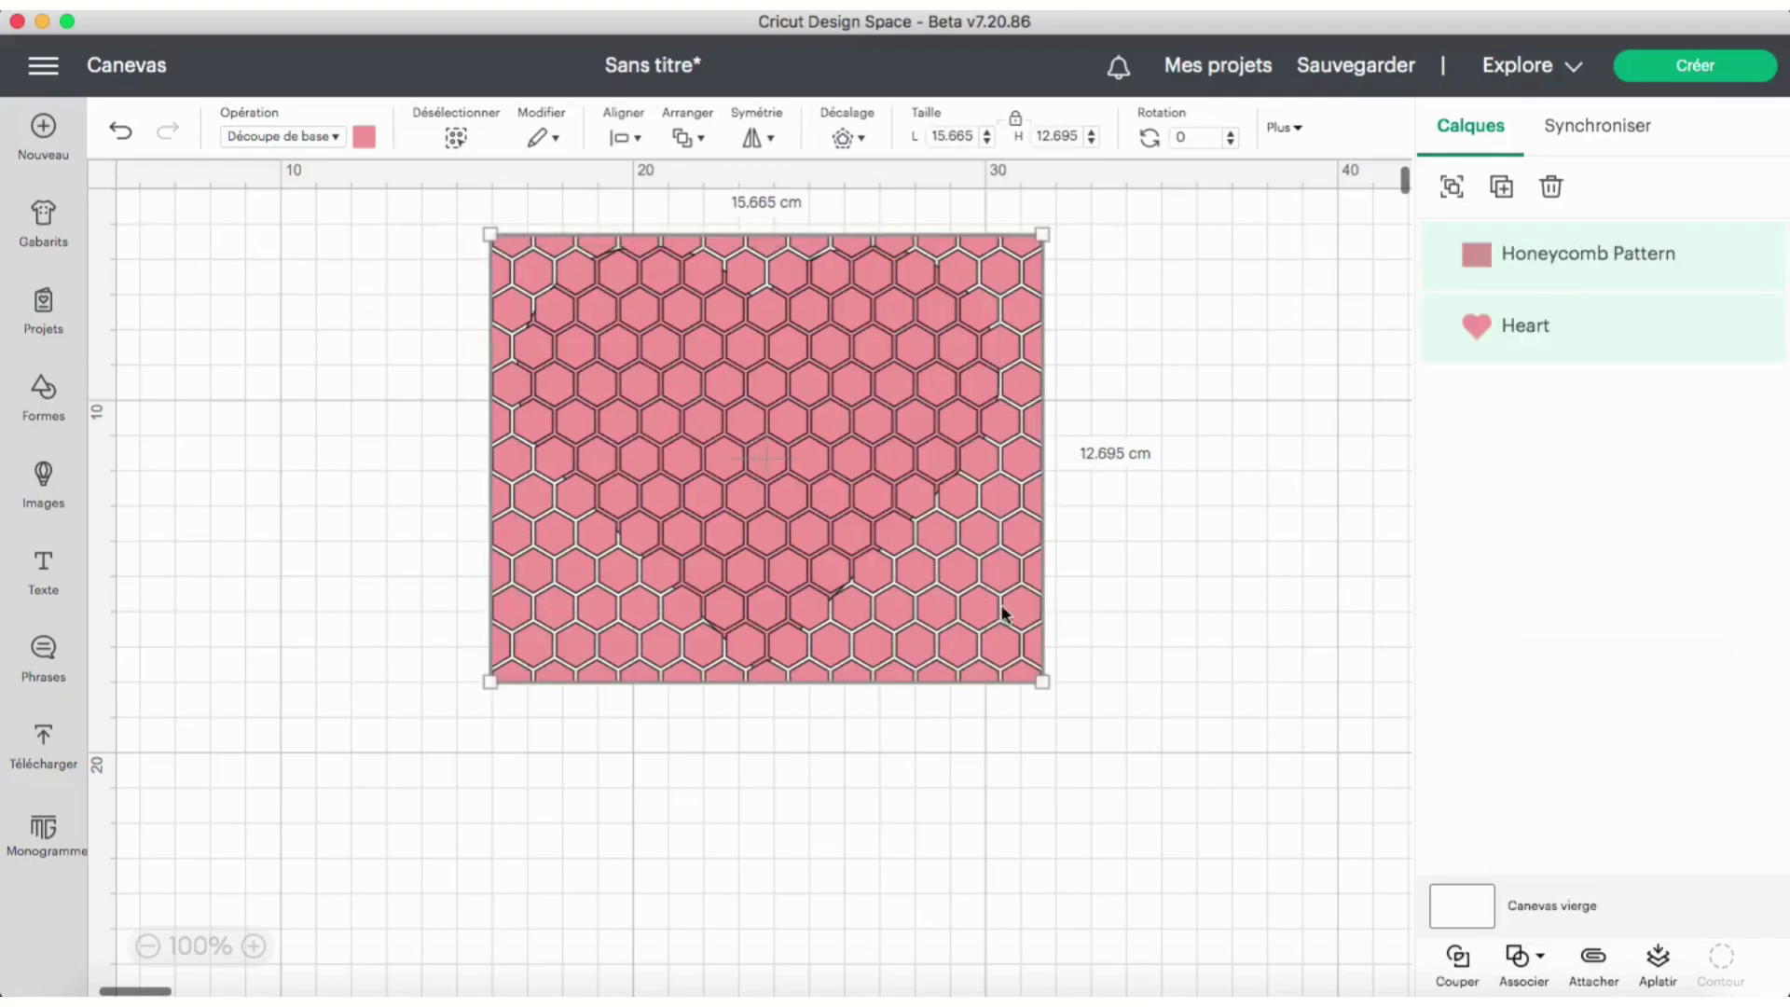
key("Delete")
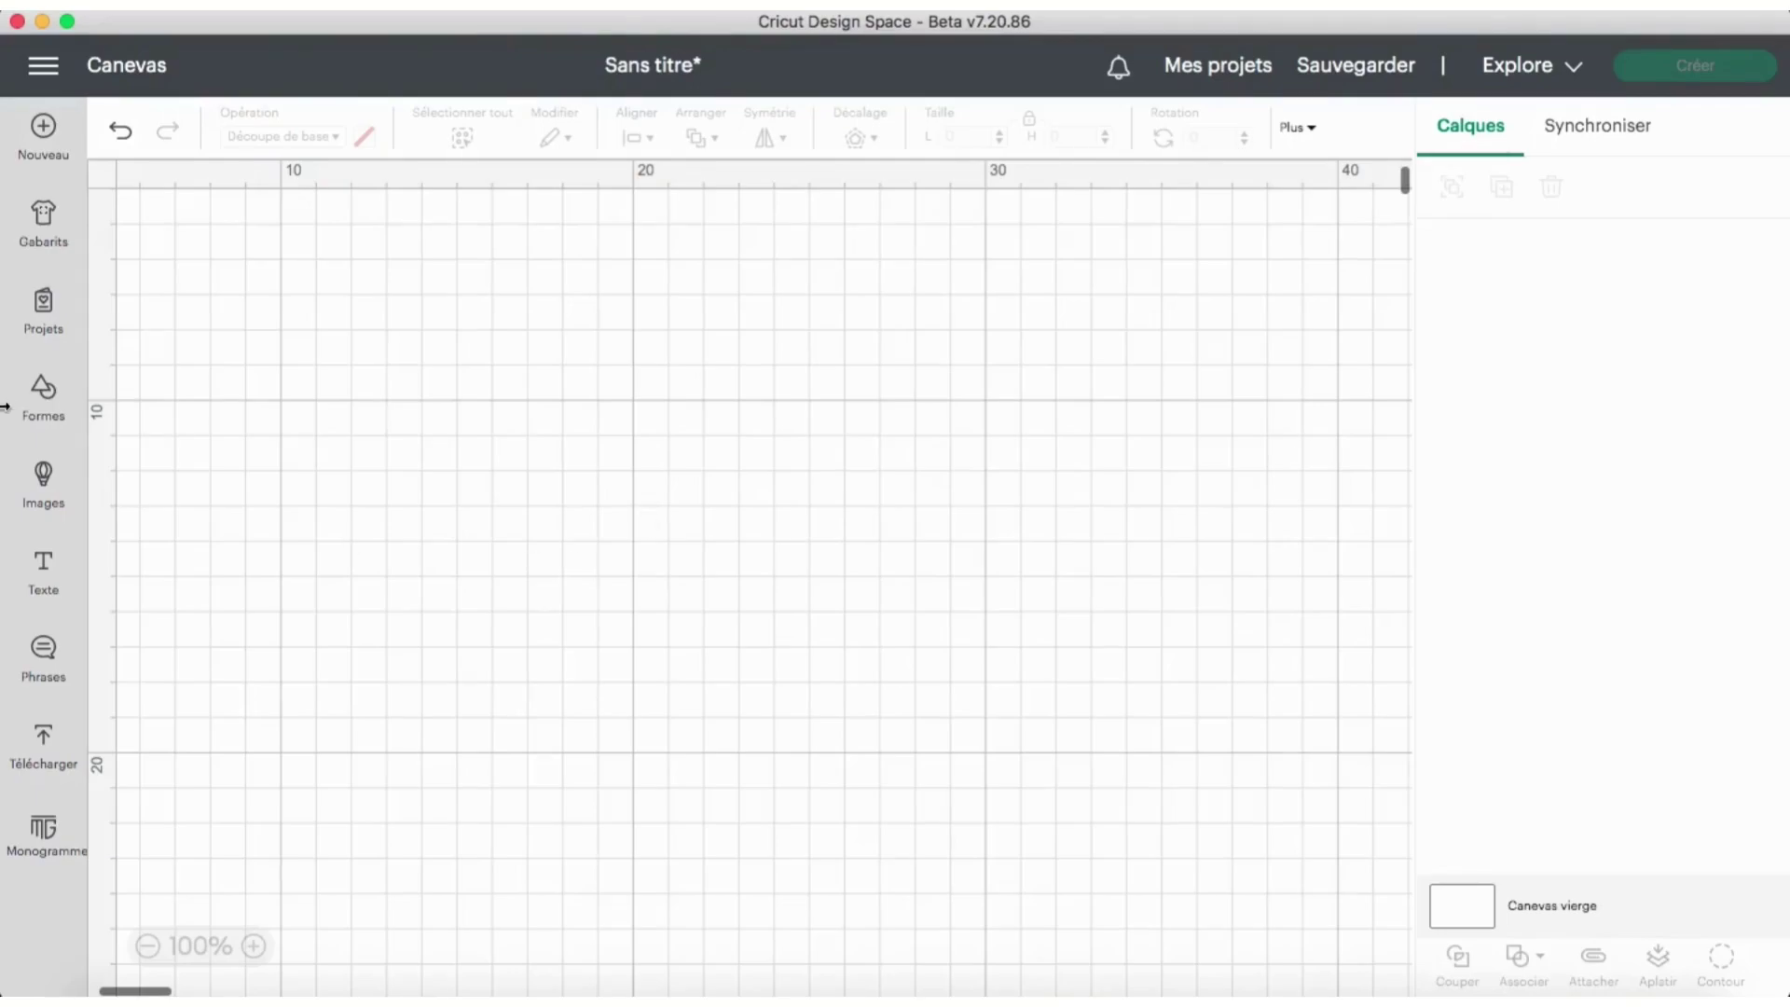
- Insert a heart shape, place it near the middle of the canvas and enlarge it to about 15.06 x 13.31 cm
left_click(54, 403)
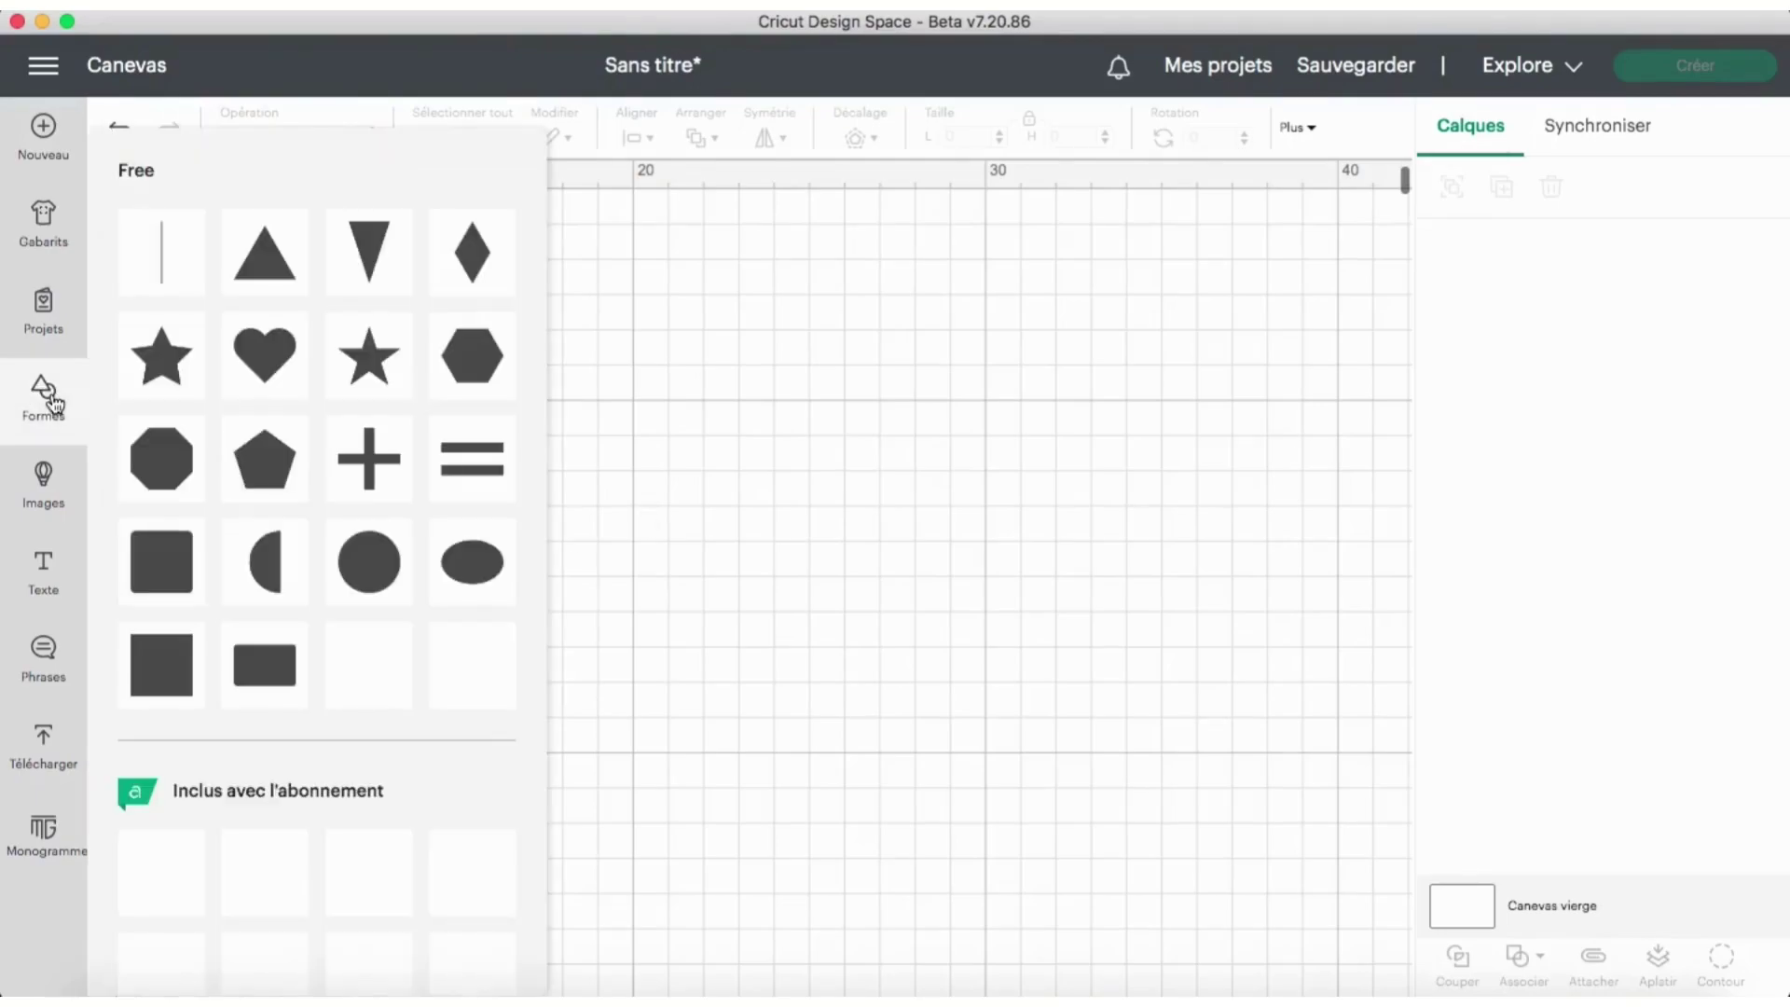
left_click(267, 363)
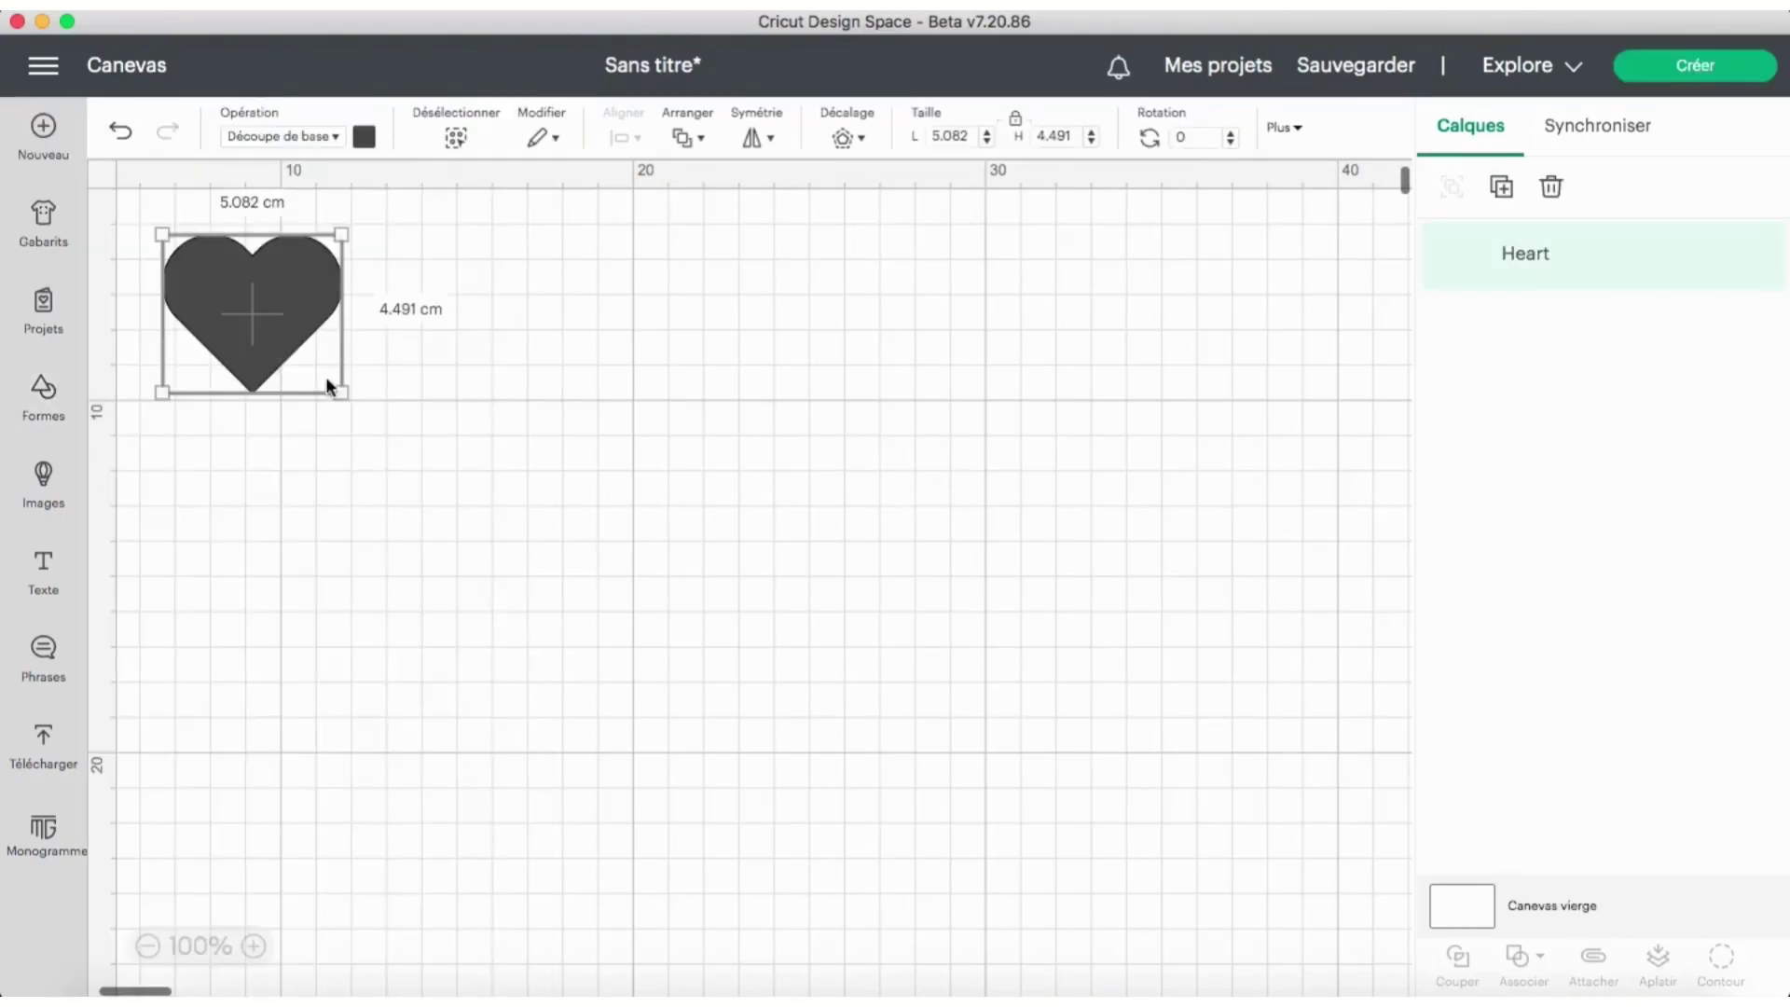
left_click_drag(291, 298, 772, 385)
left_click_drag(826, 467, 1176, 802)
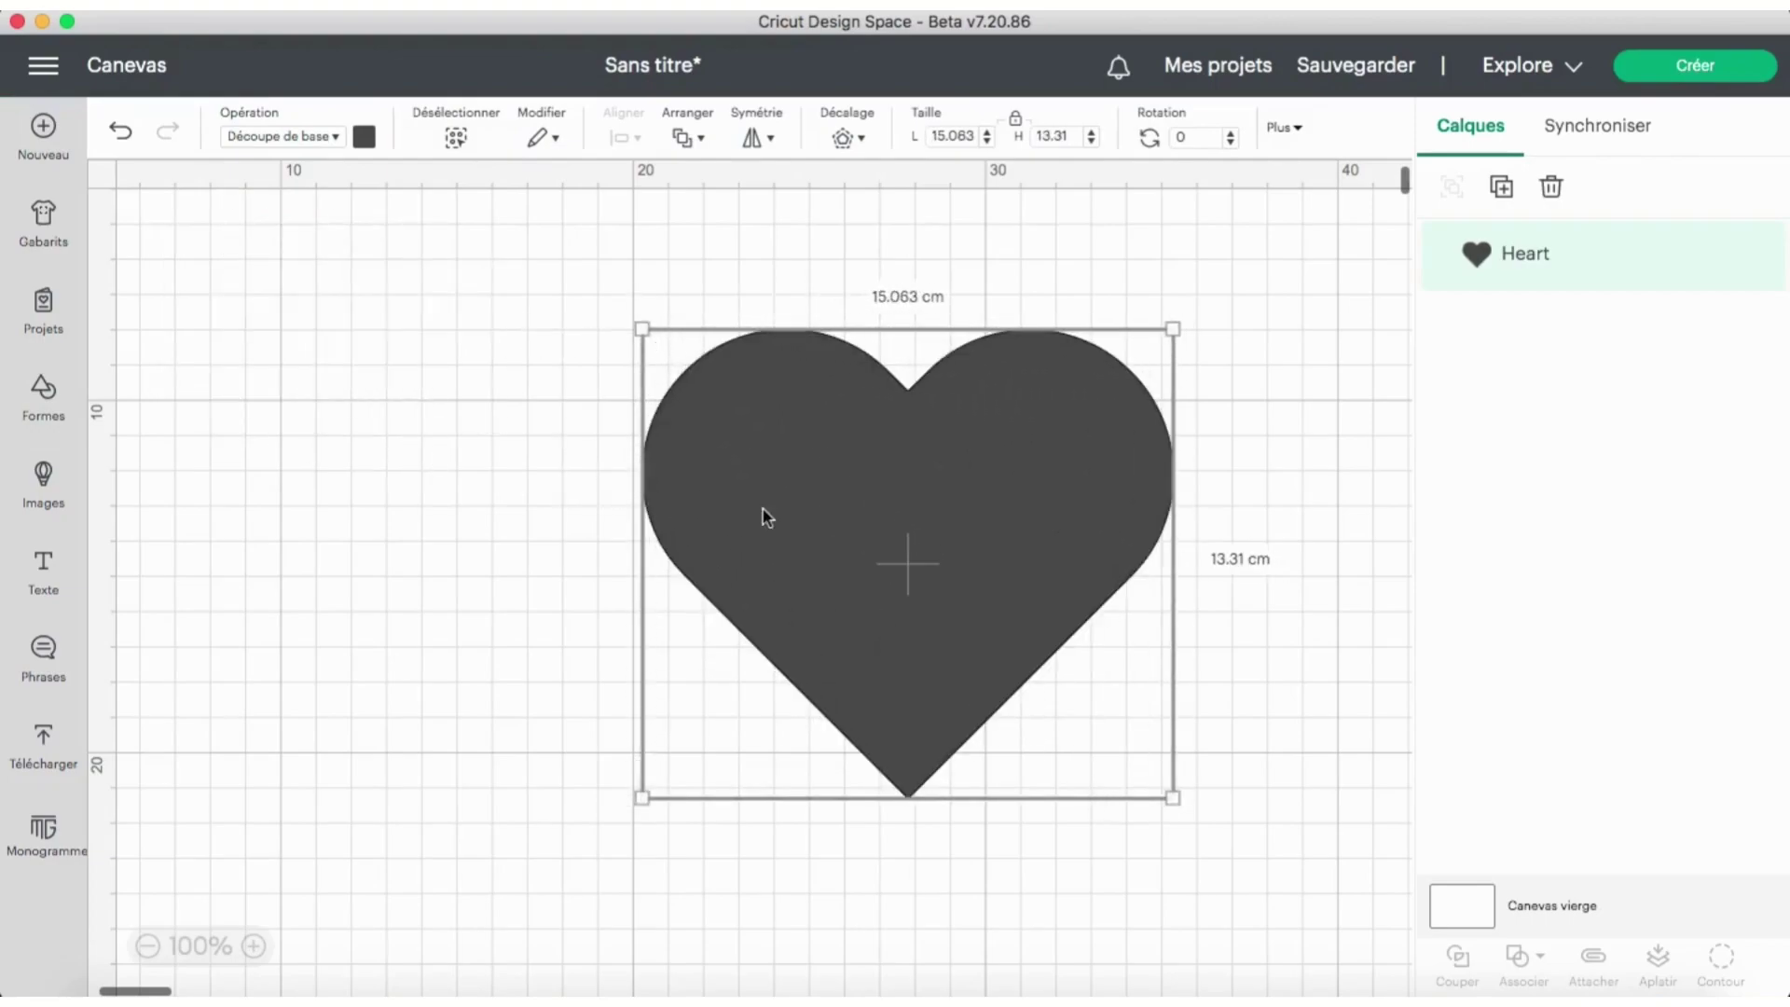
- Recolour the heart light pink and shift it slightly towards the upper left of the canvas
left_click(363, 138)
left_click(395, 248)
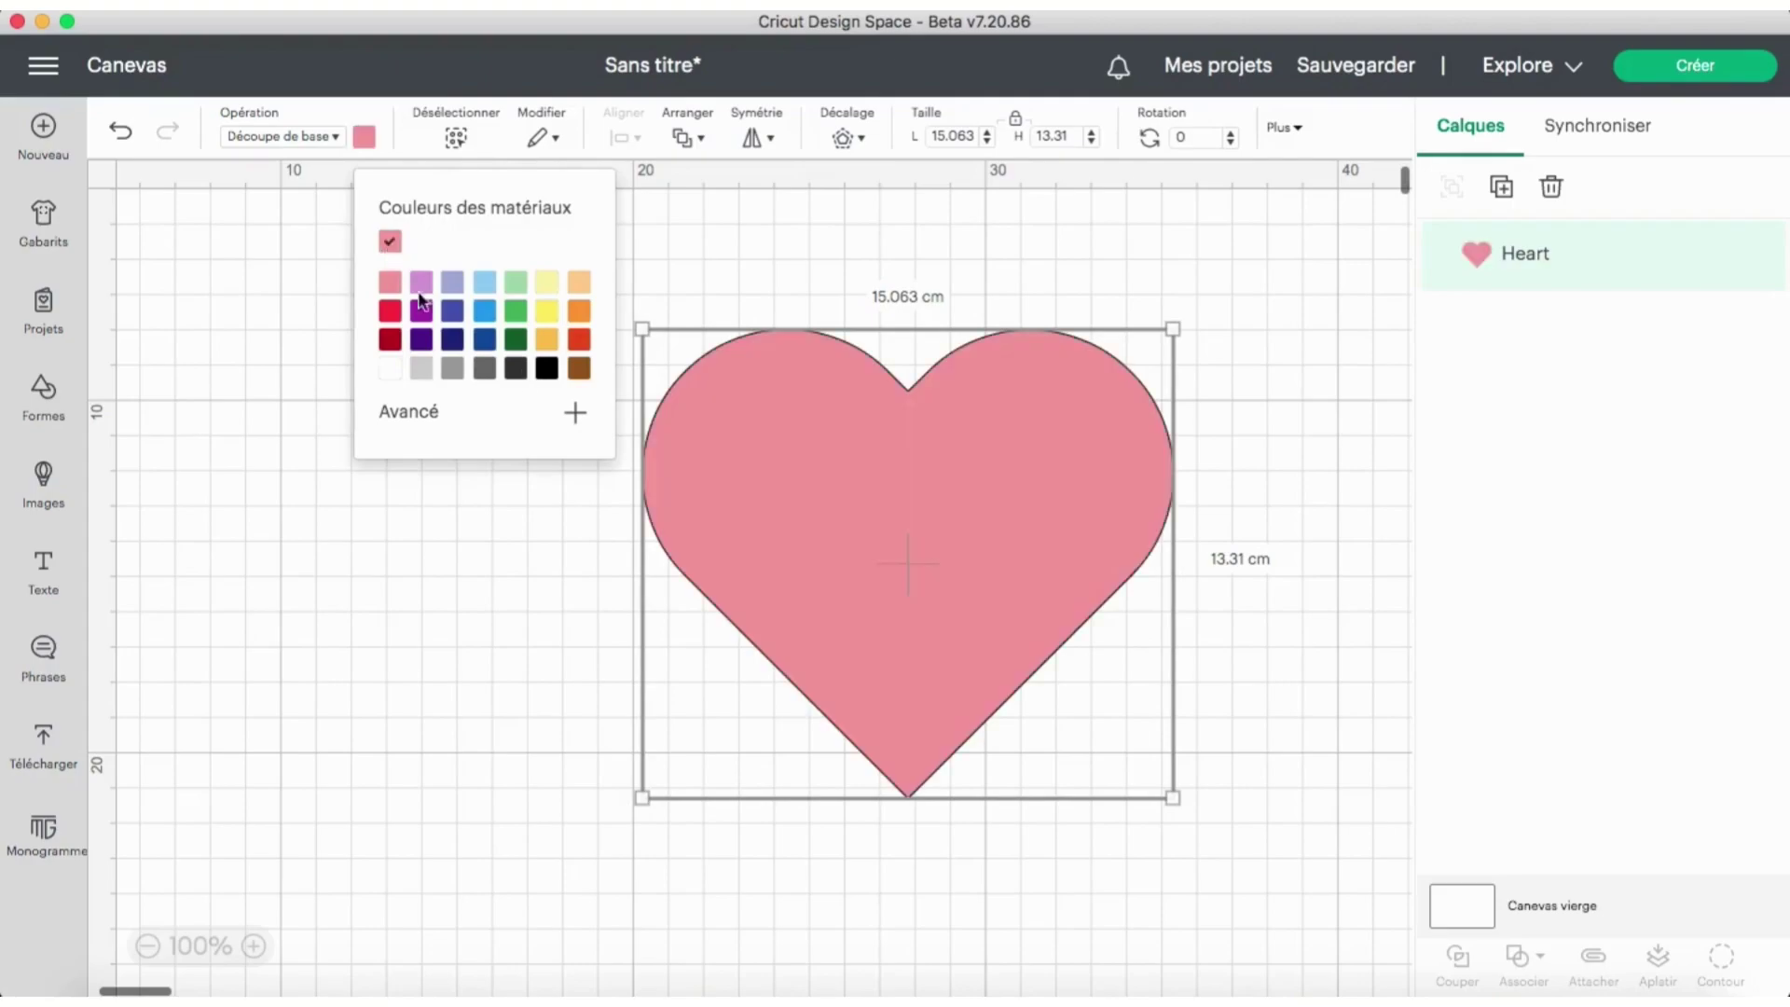
left_click_drag(870, 543, 716, 518)
left_click(1126, 644)
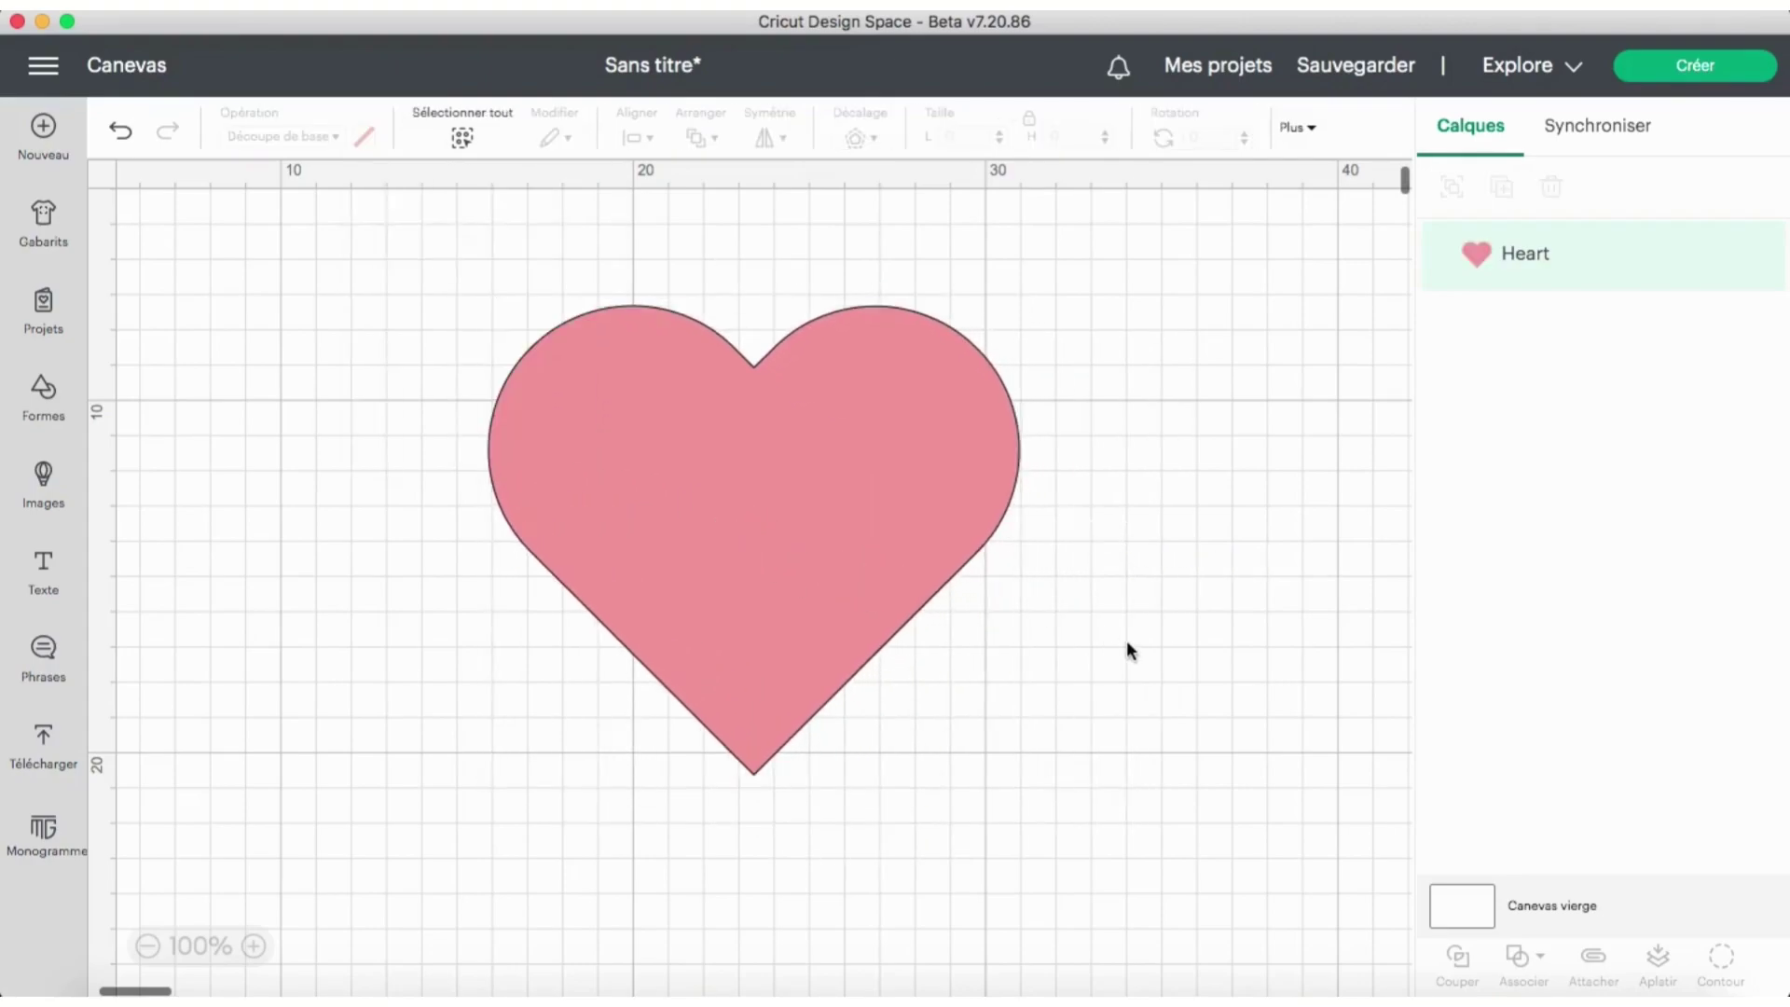
- Add the text "Je t'aime" and set its font to Annie Leu
left_click(44, 564)
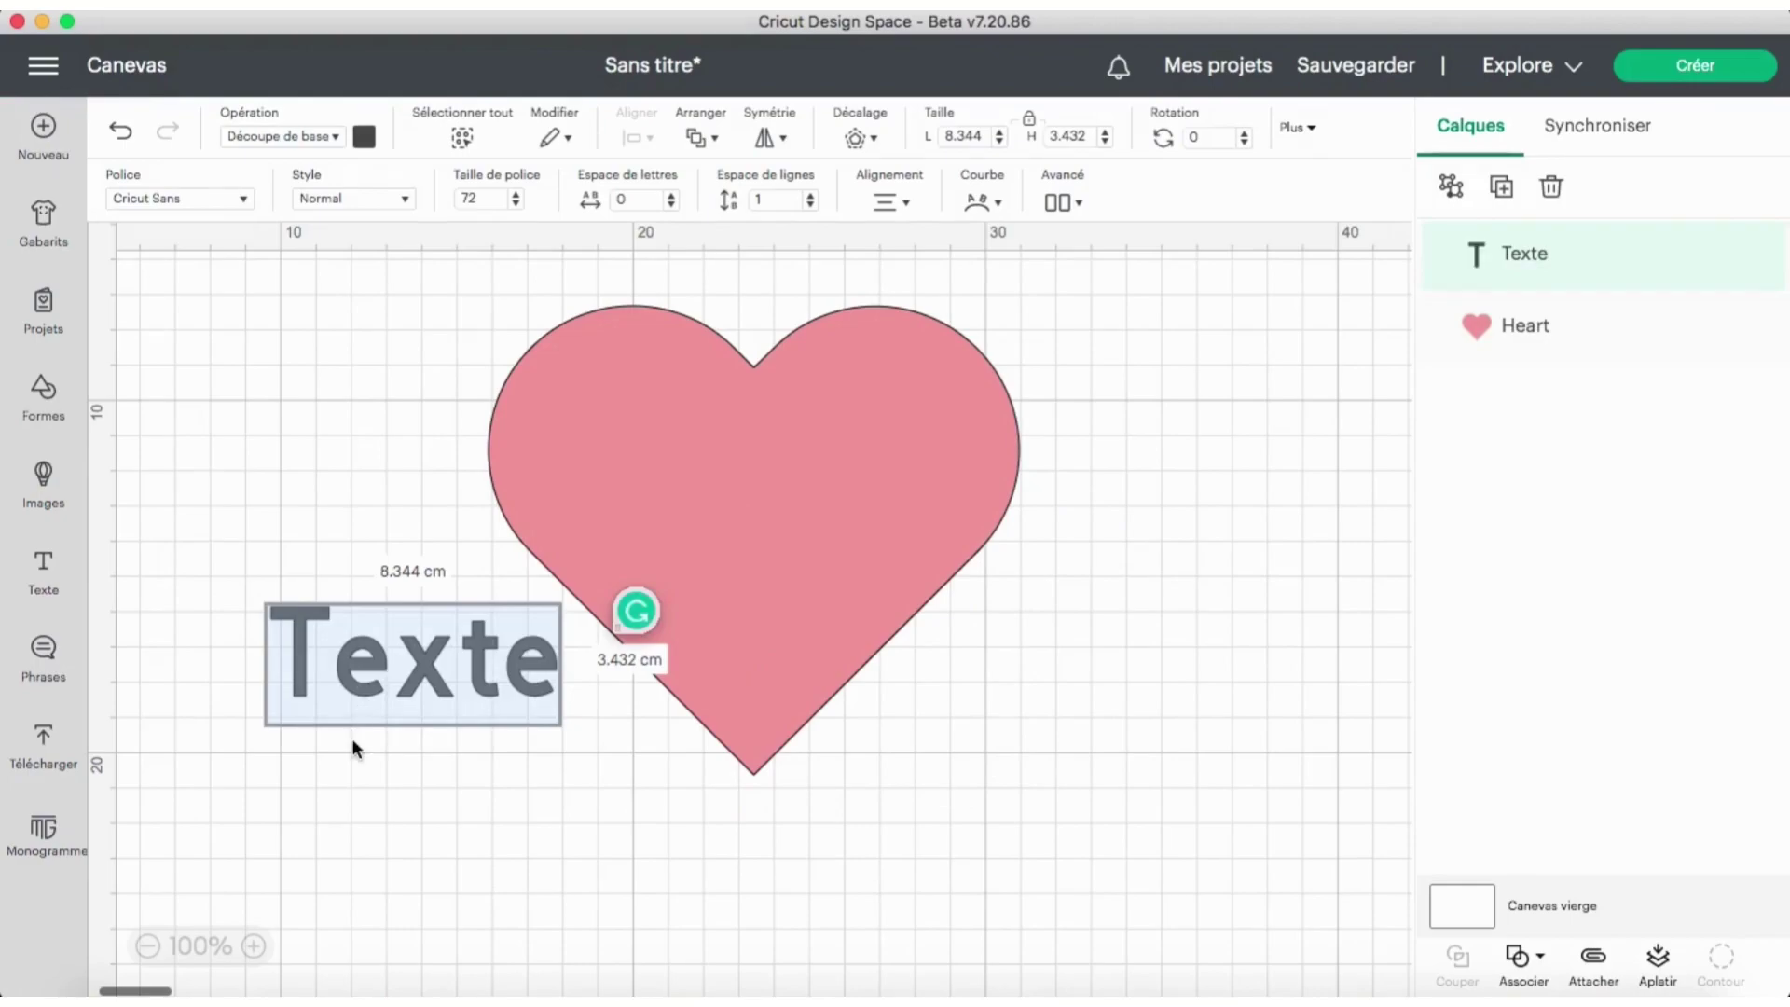
type("Je t")
type("'")
type("aime")
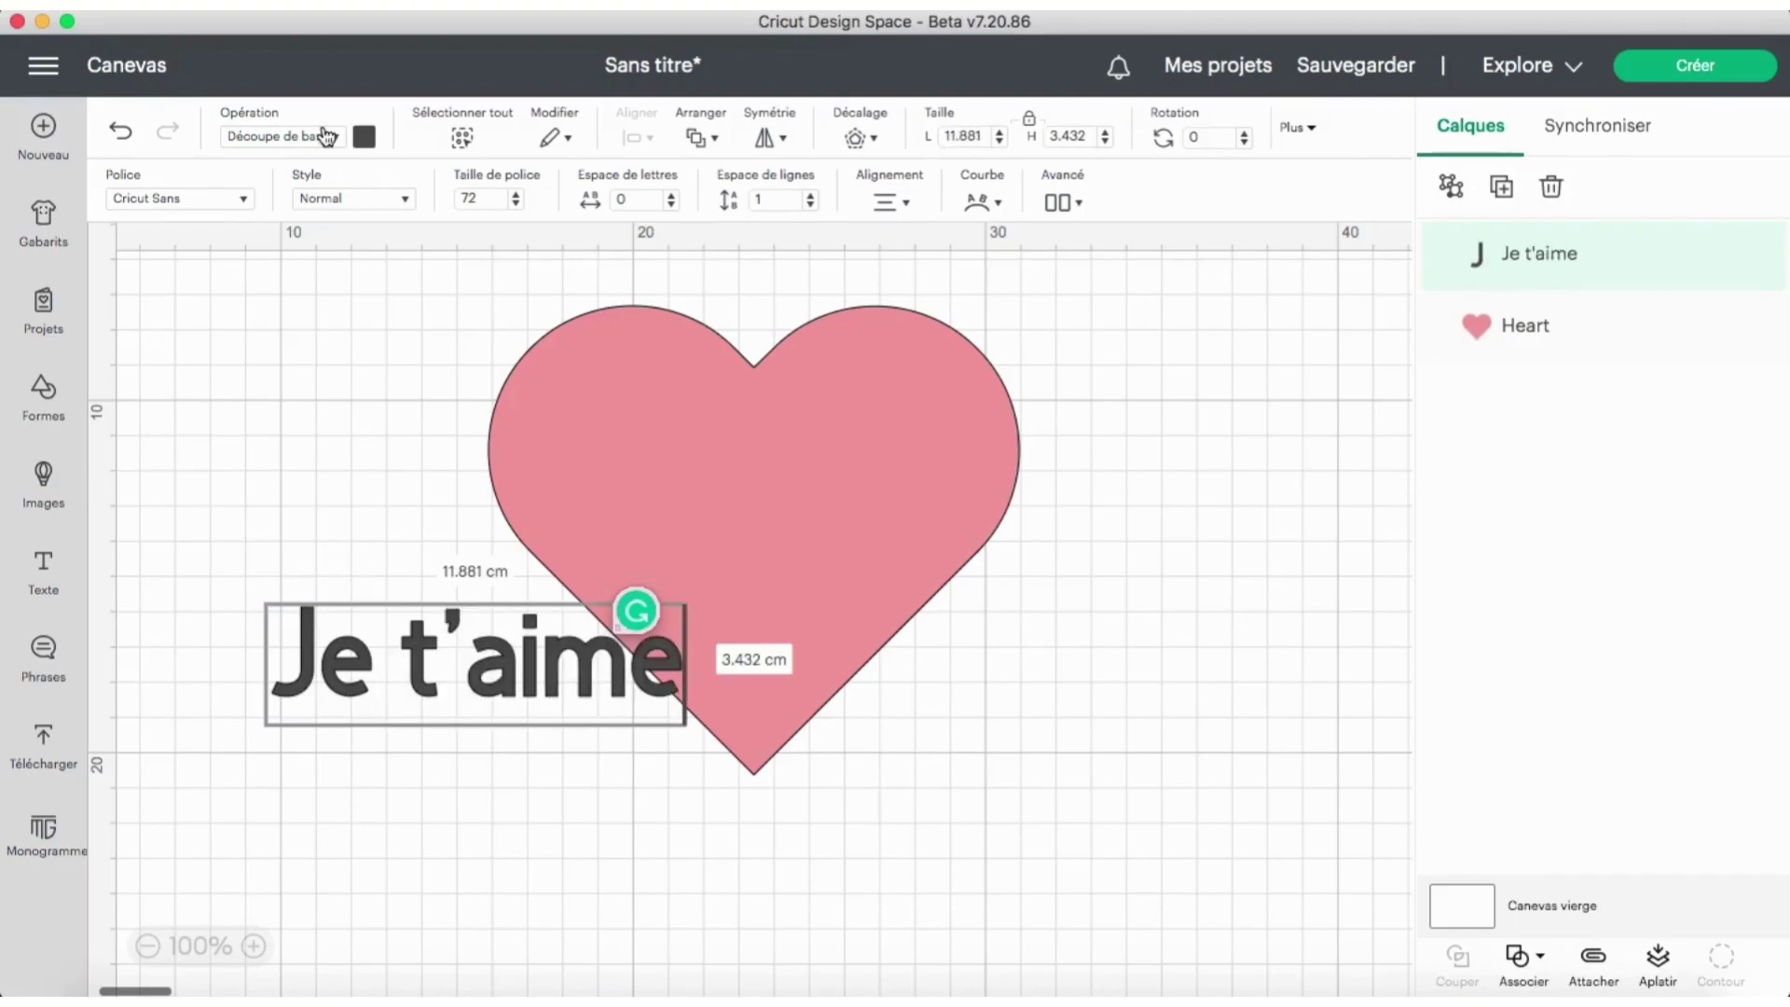
left_click(245, 194)
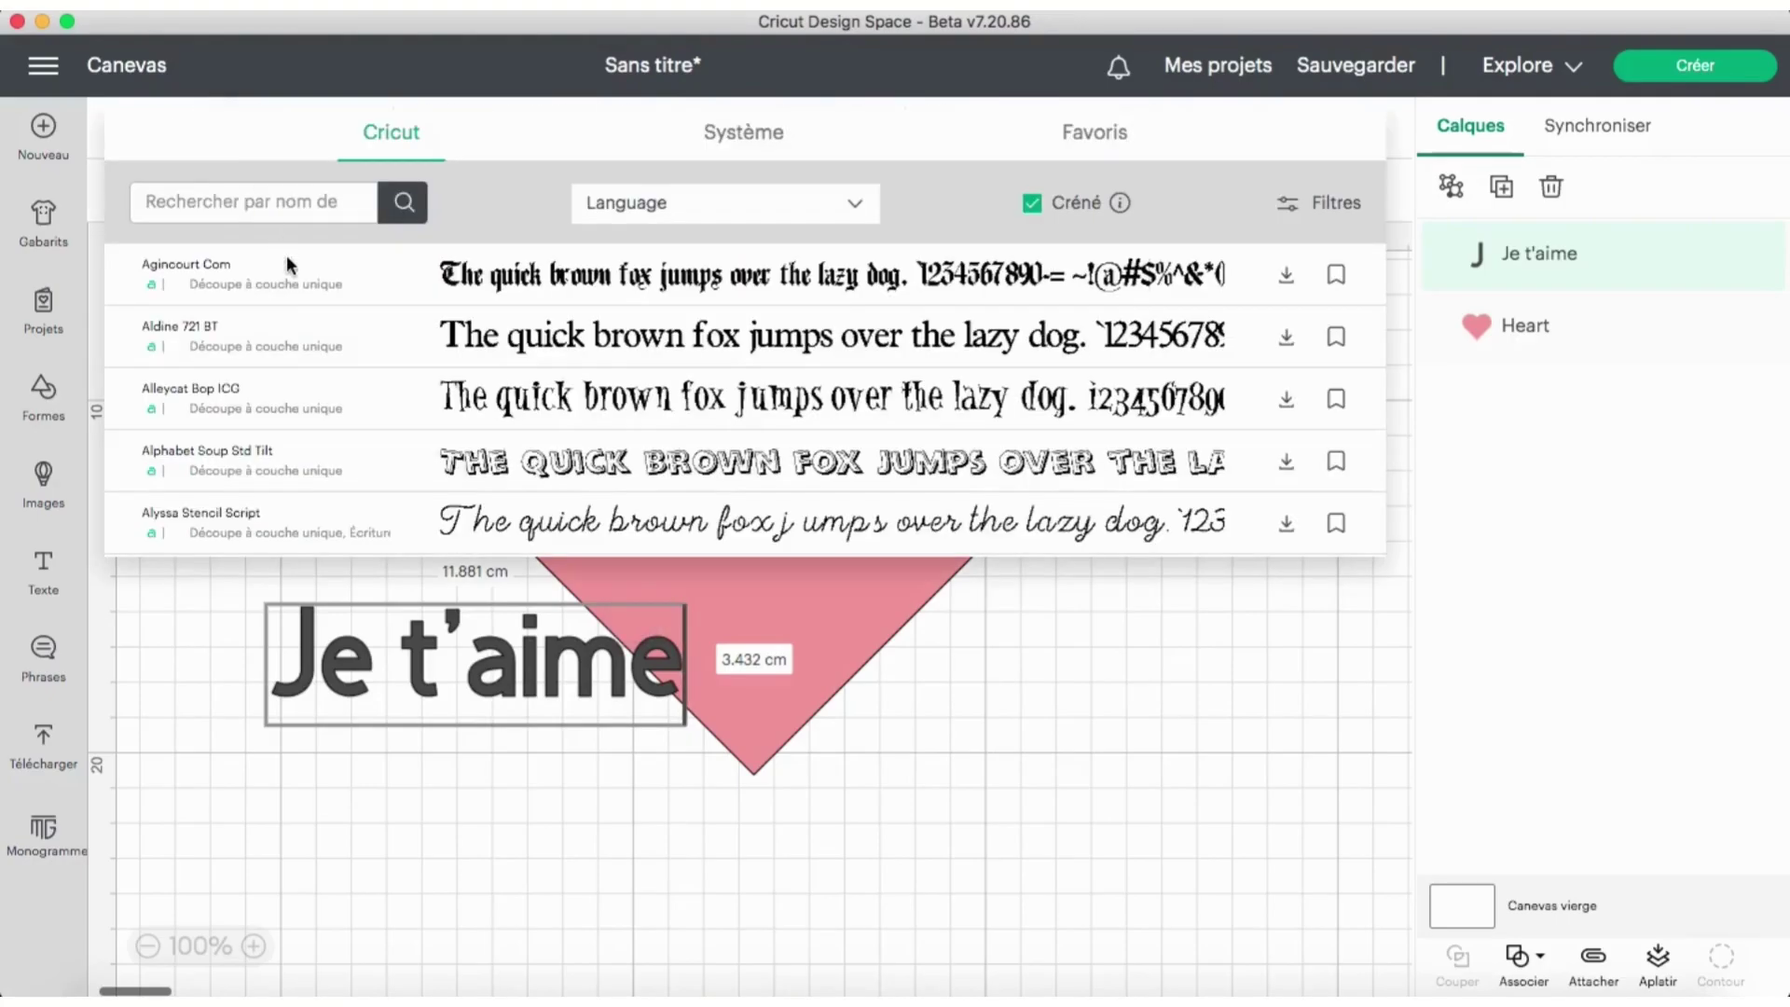
scroll(466, 408, "down", 10)
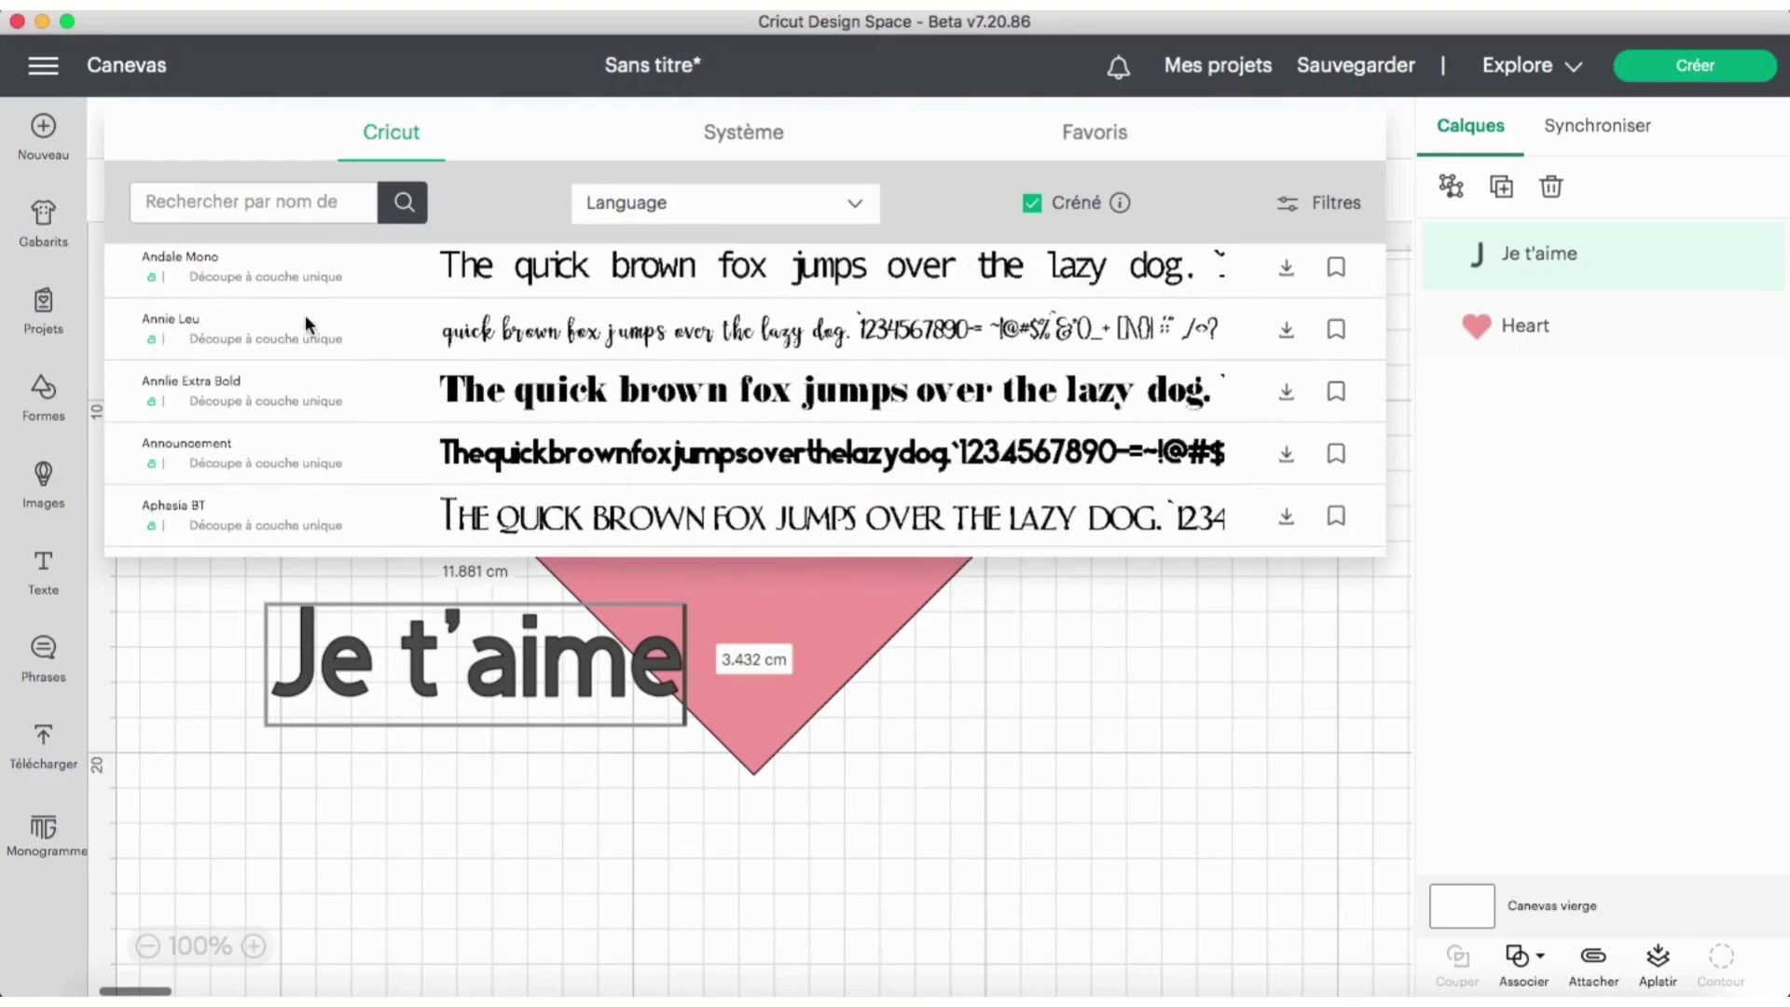
left_click(500, 336)
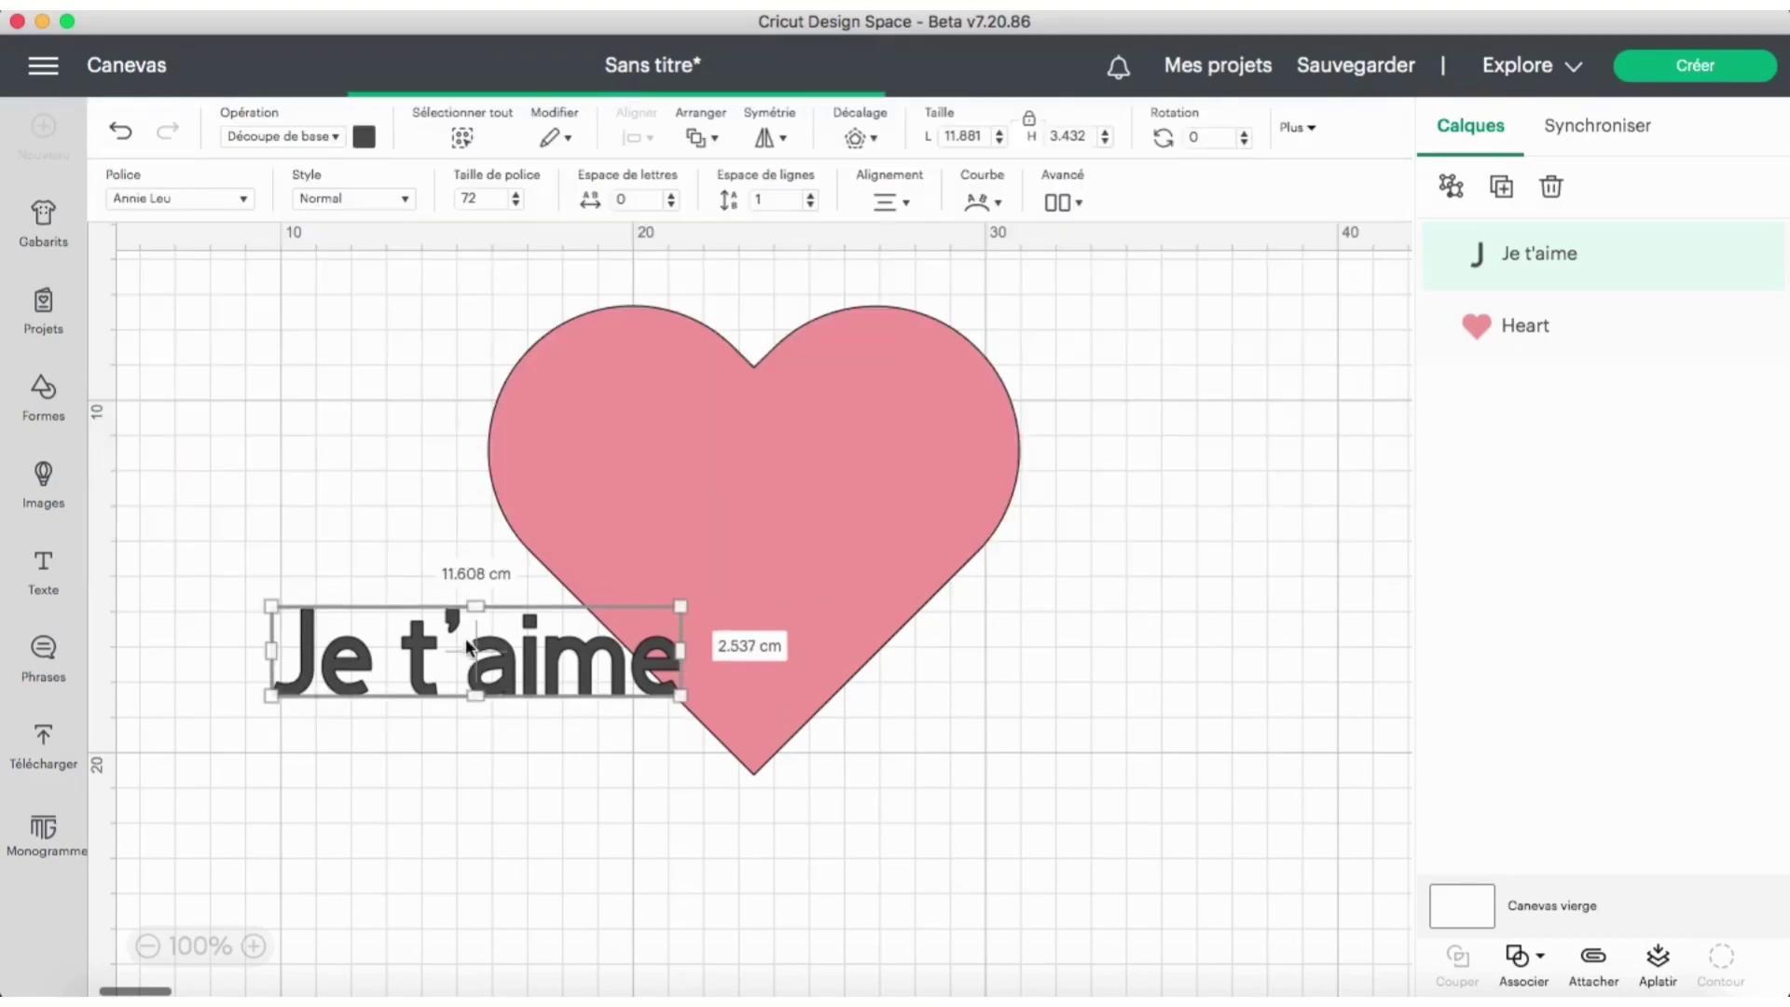
- Enlarge the "Je t'aime" text to about 21.1 x 7.63 cm and centre it over the heart so it overhangs both sides
left_click_drag(501, 690, 1056, 641)
left_click(578, 533)
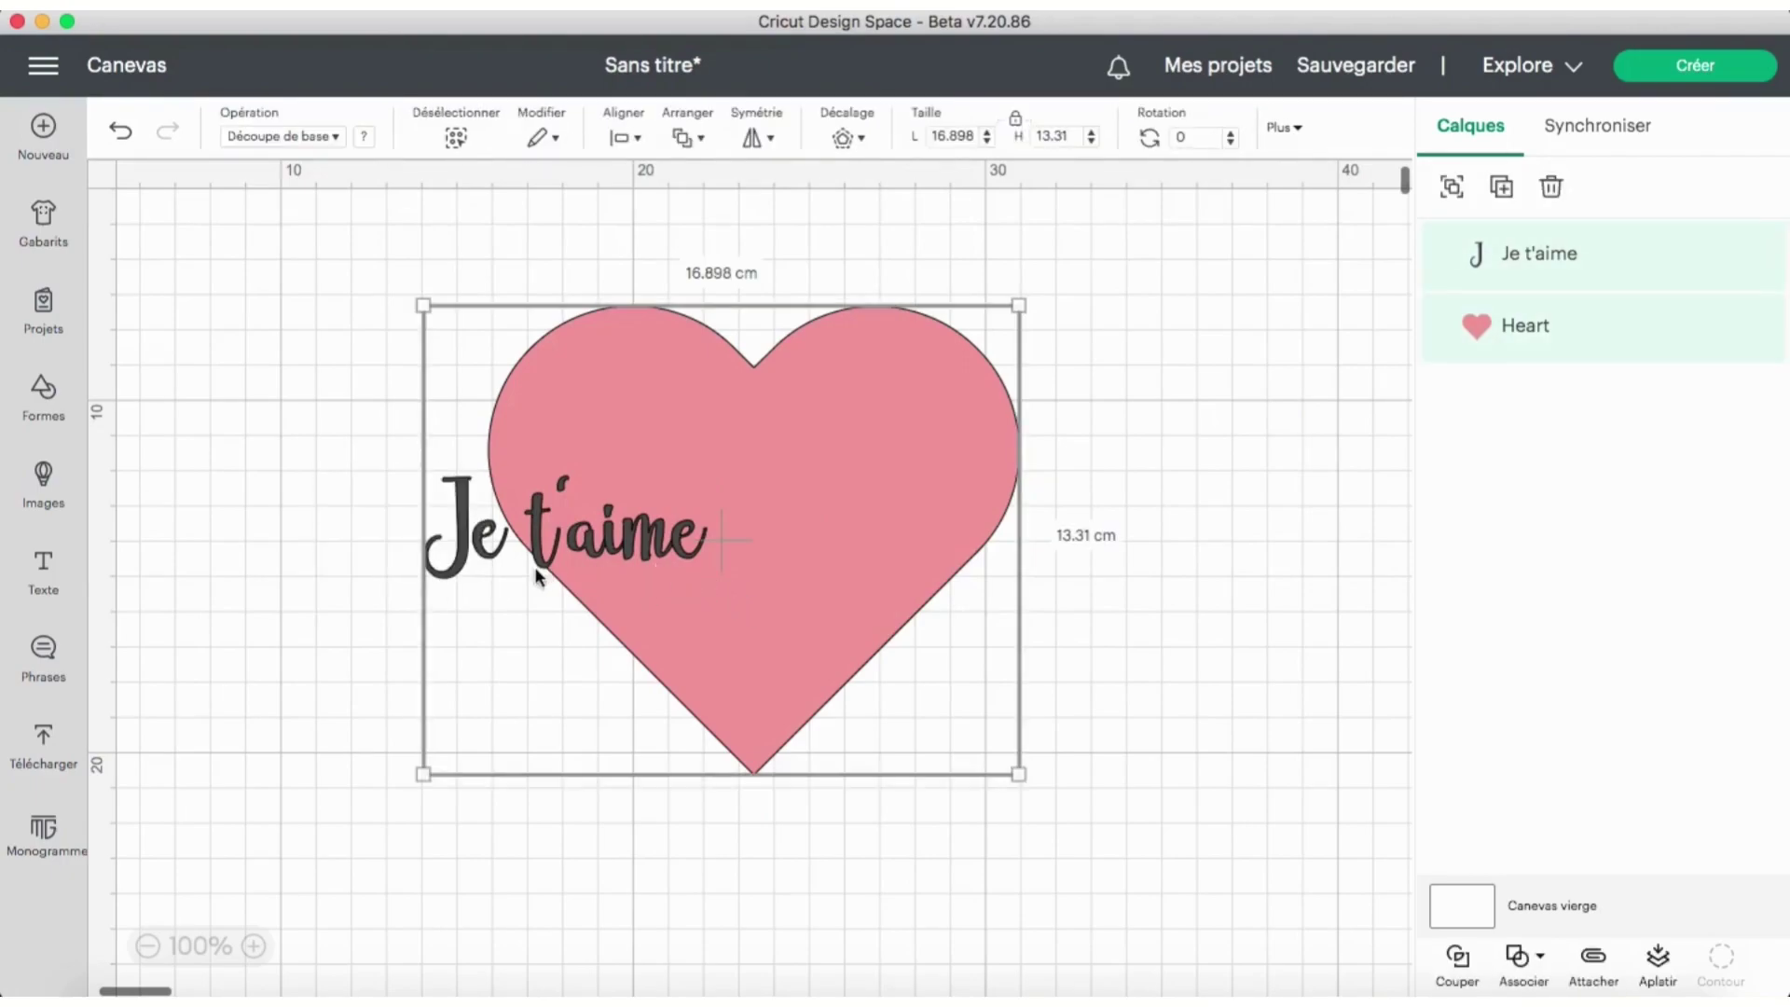
left_click(1491, 287)
left_click_drag(706, 578, 1218, 701)
left_click_drag(1076, 653, 1021, 557)
left_click_drag(1161, 657, 1106, 604)
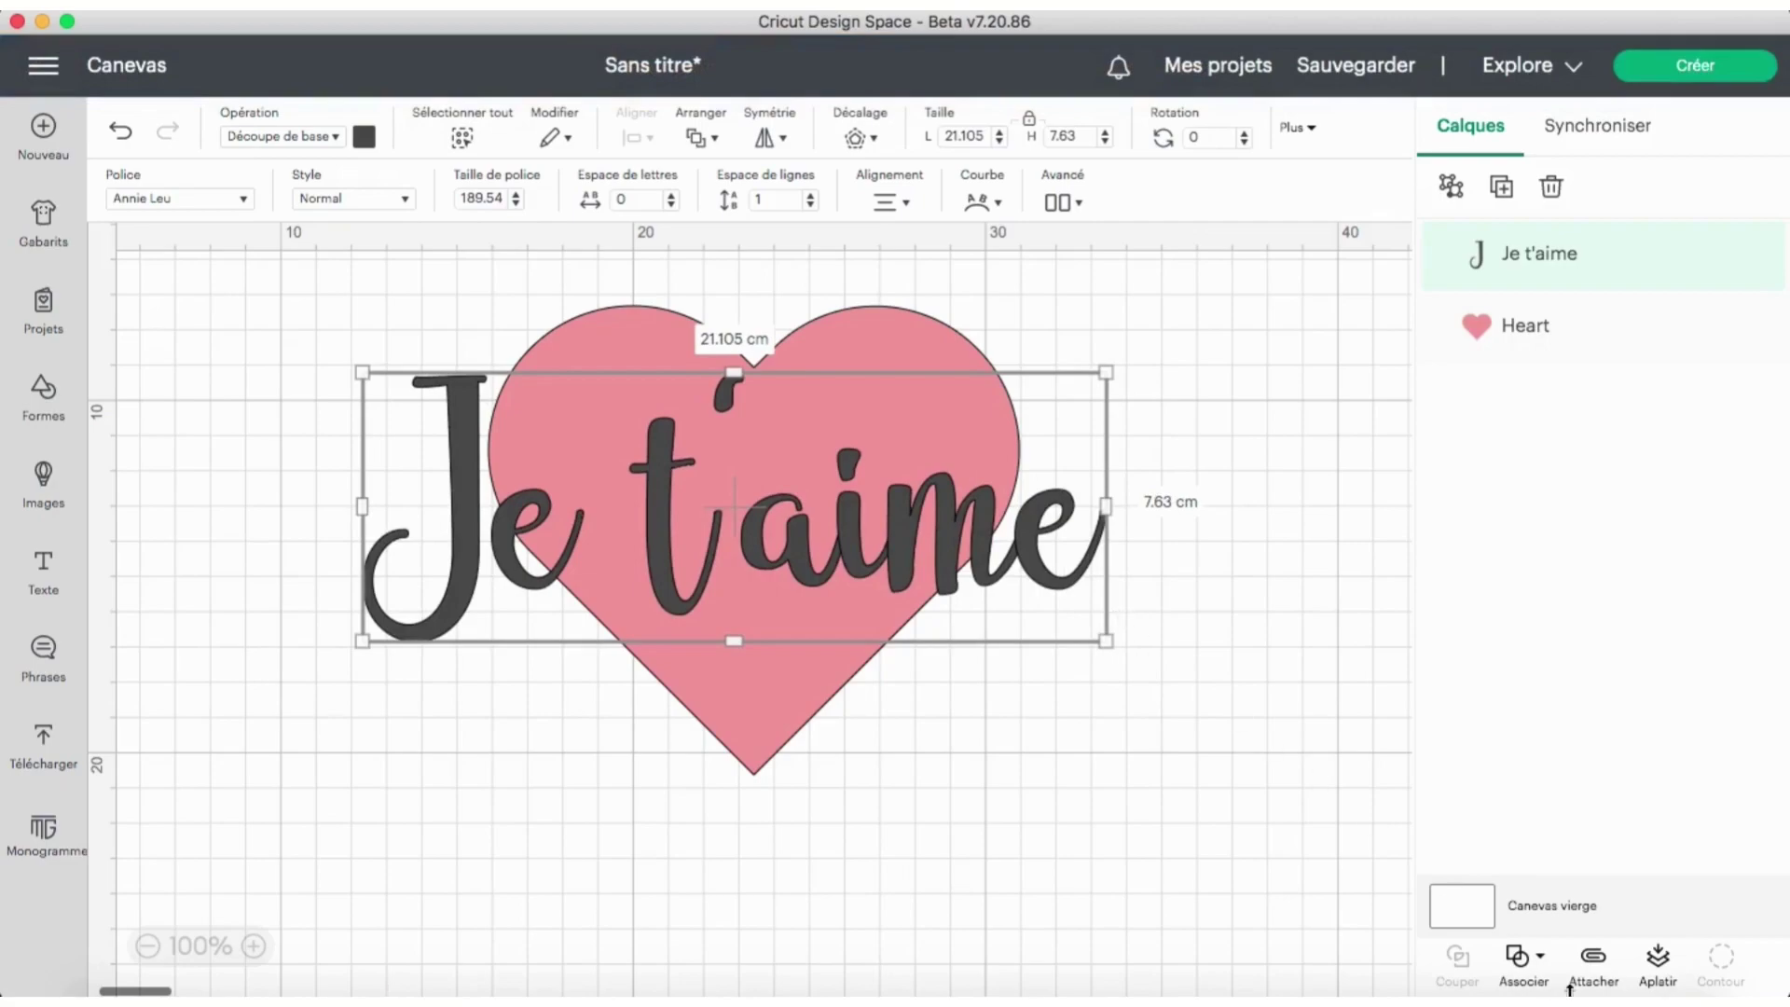
- Weld the "Je t'aime" text with Souder and recolour the lettering white
left_click(1531, 957)
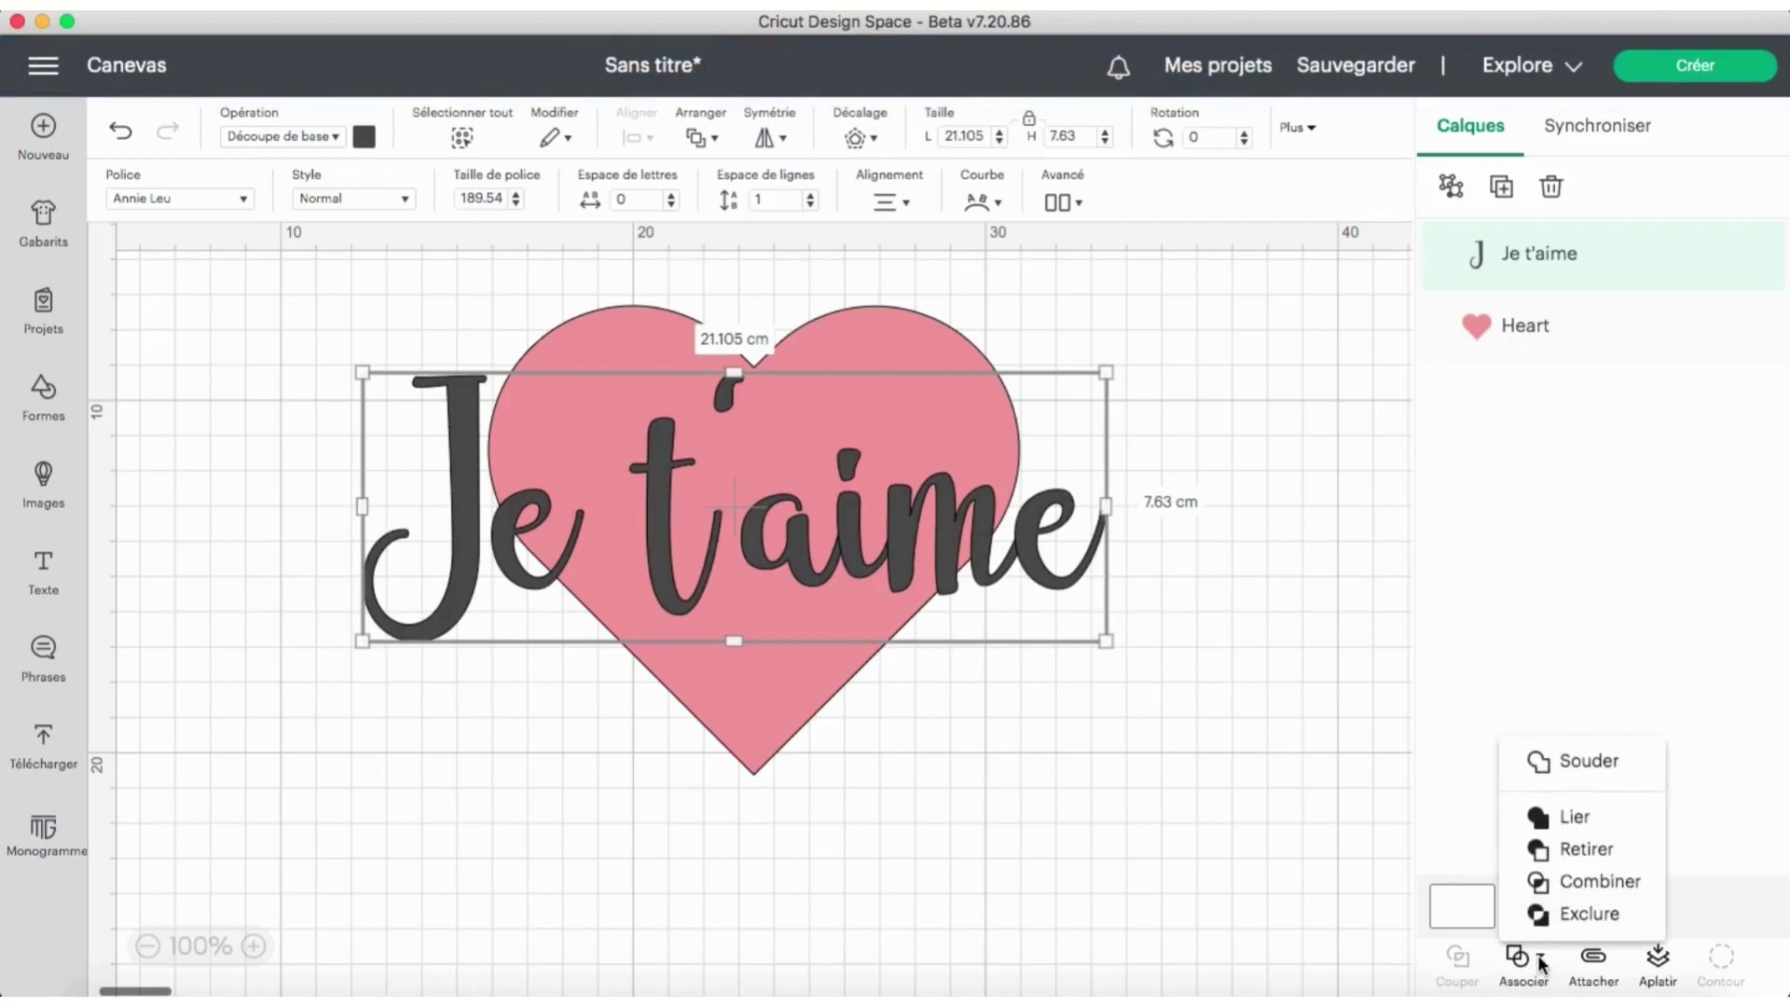
left_click(1572, 760)
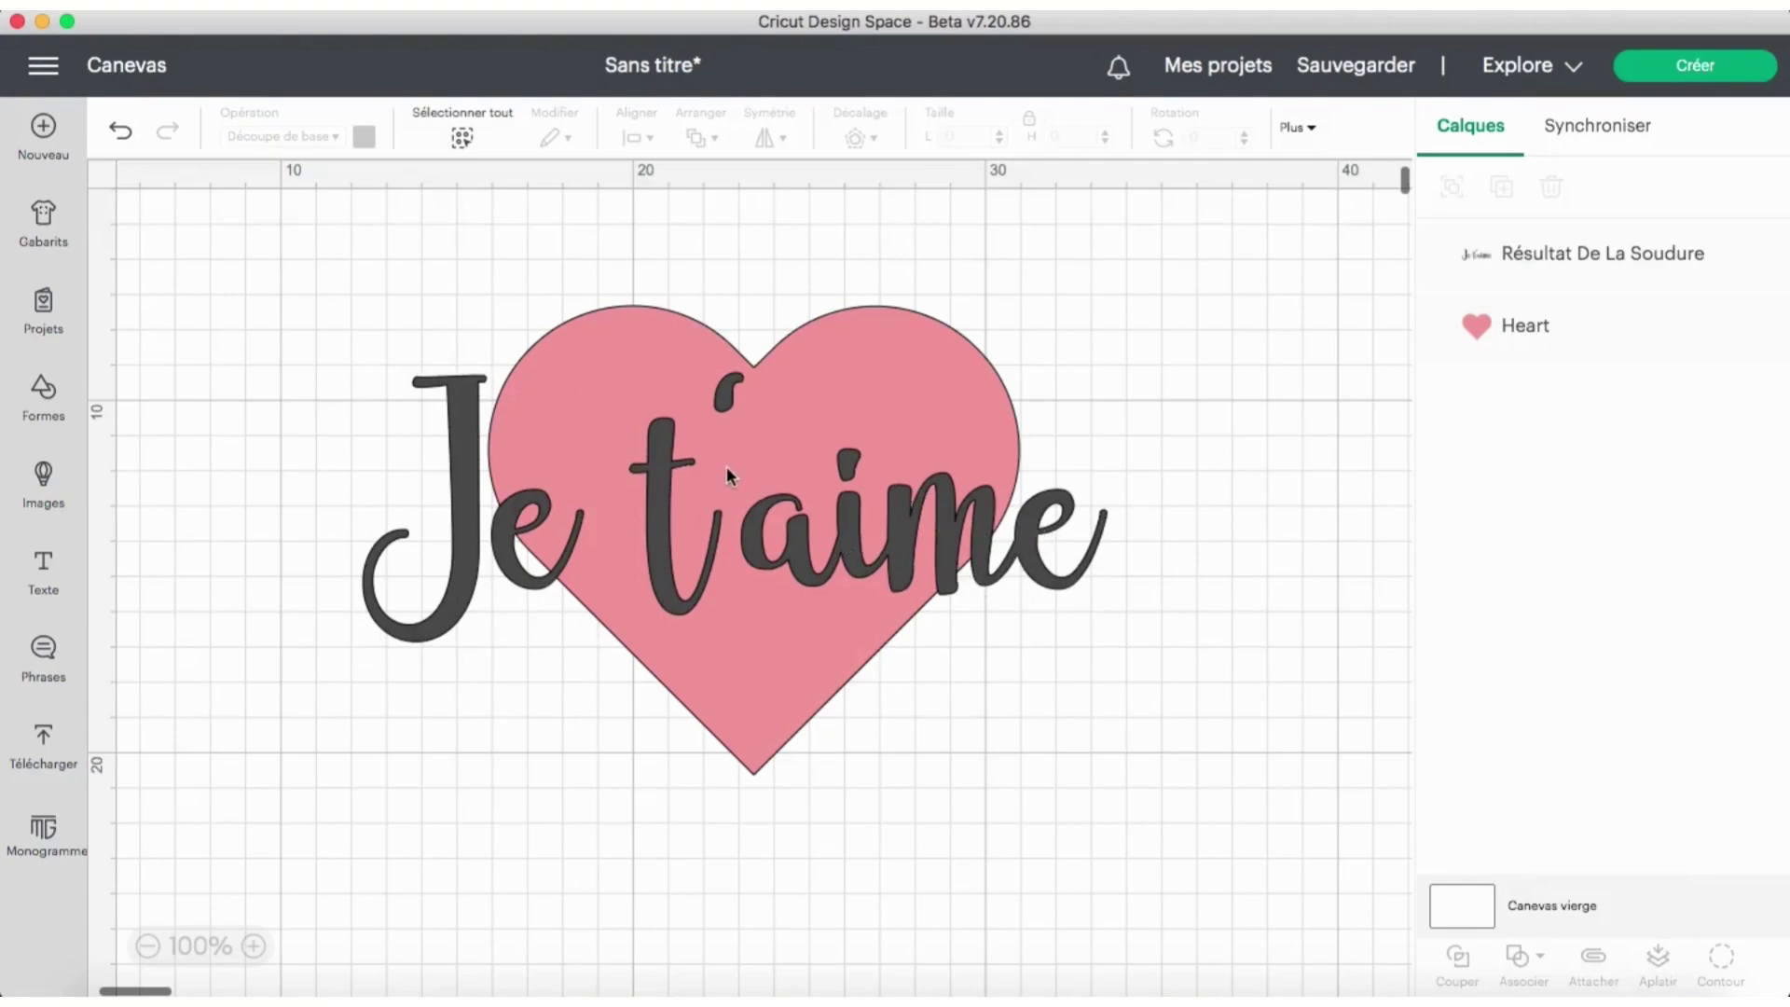
left_click(471, 433)
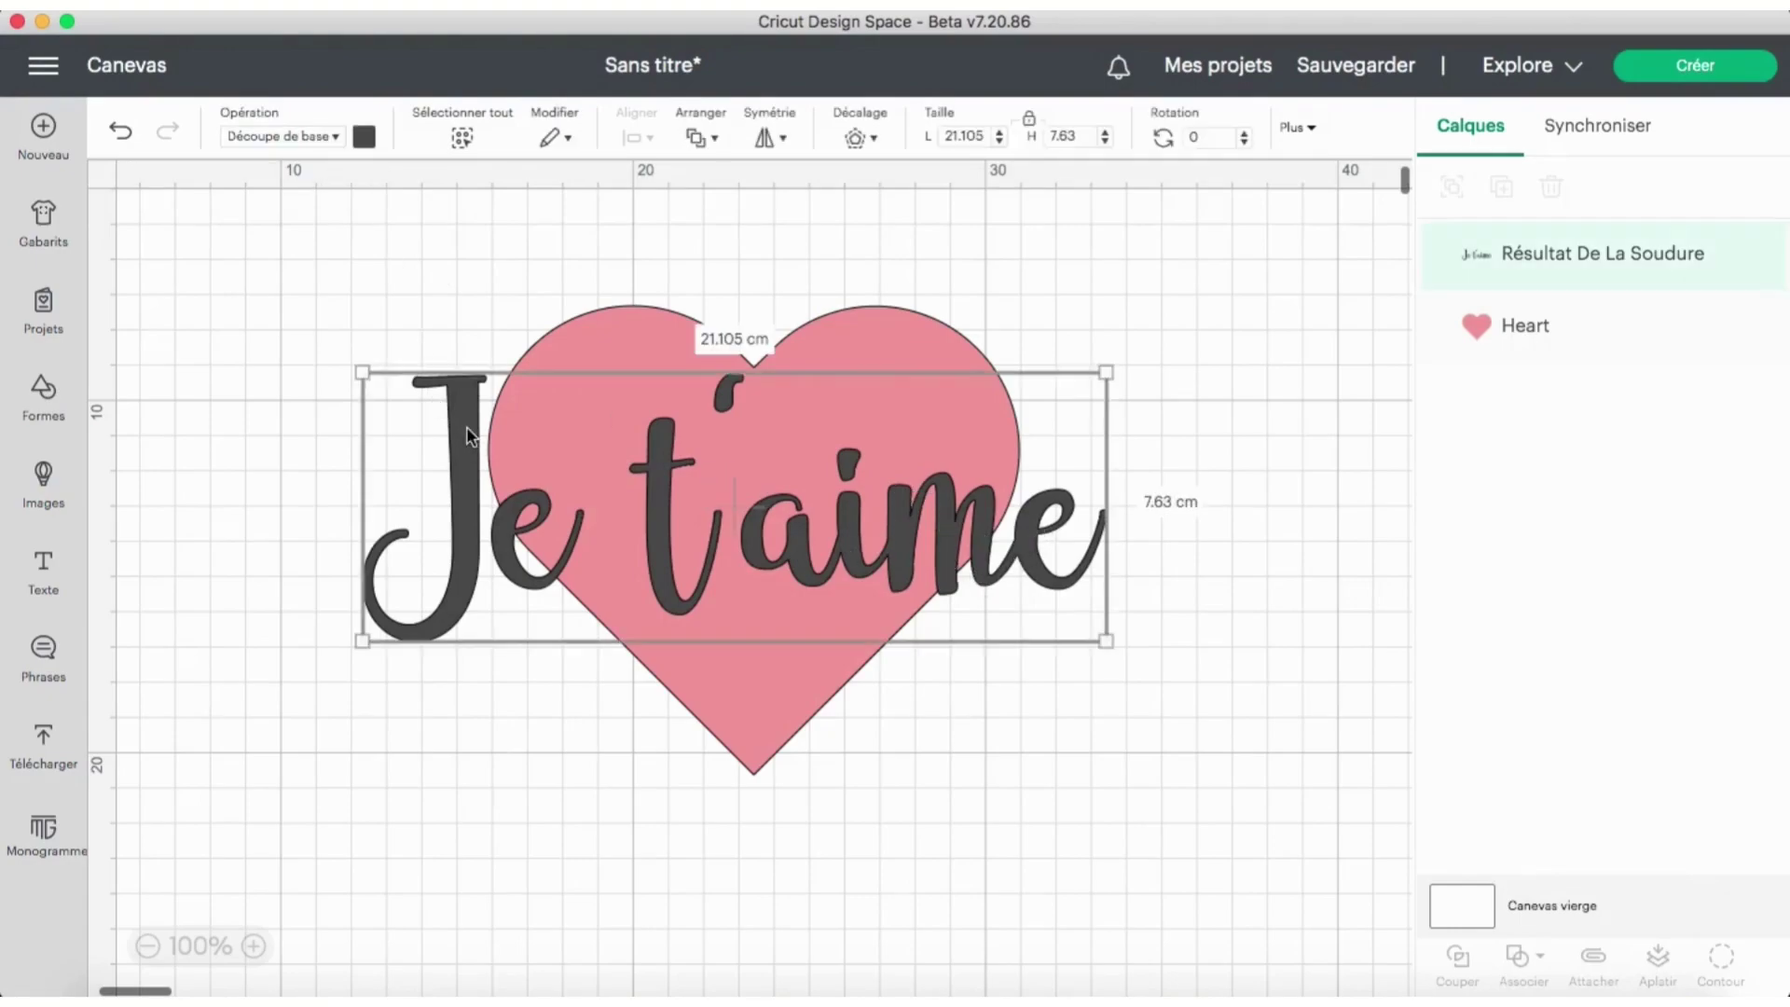
left_click(363, 140)
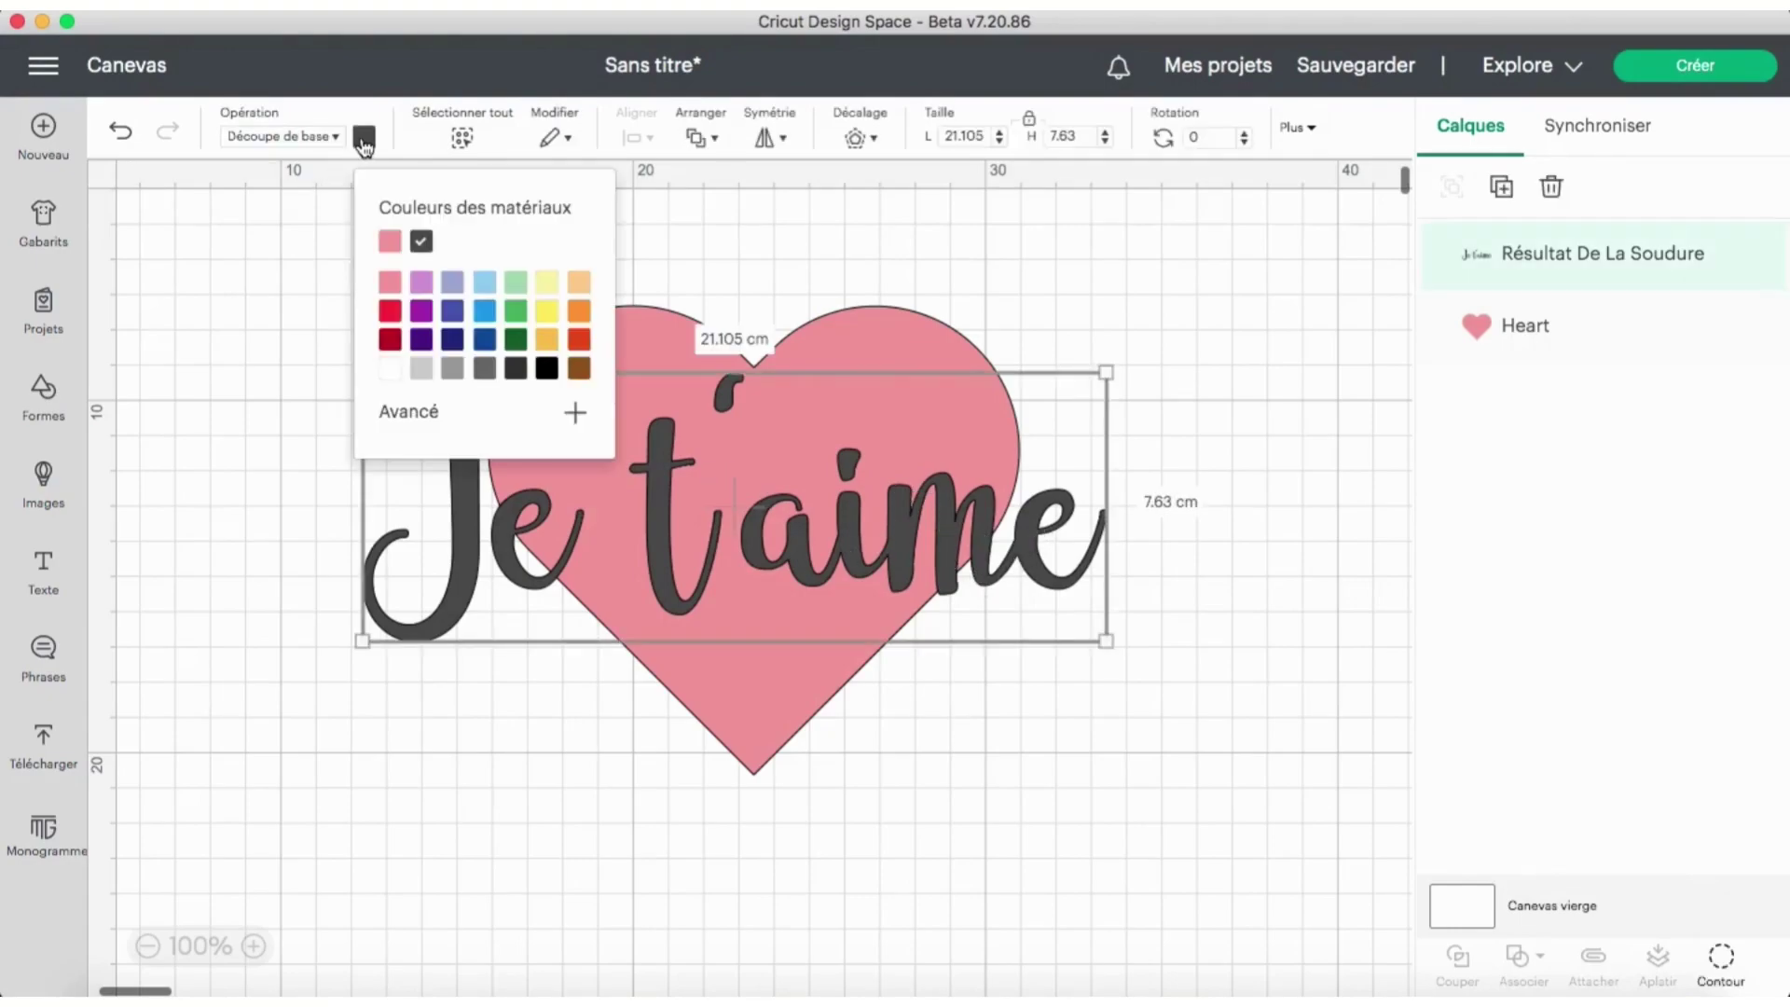
left_click(395, 380)
left_click(175, 371)
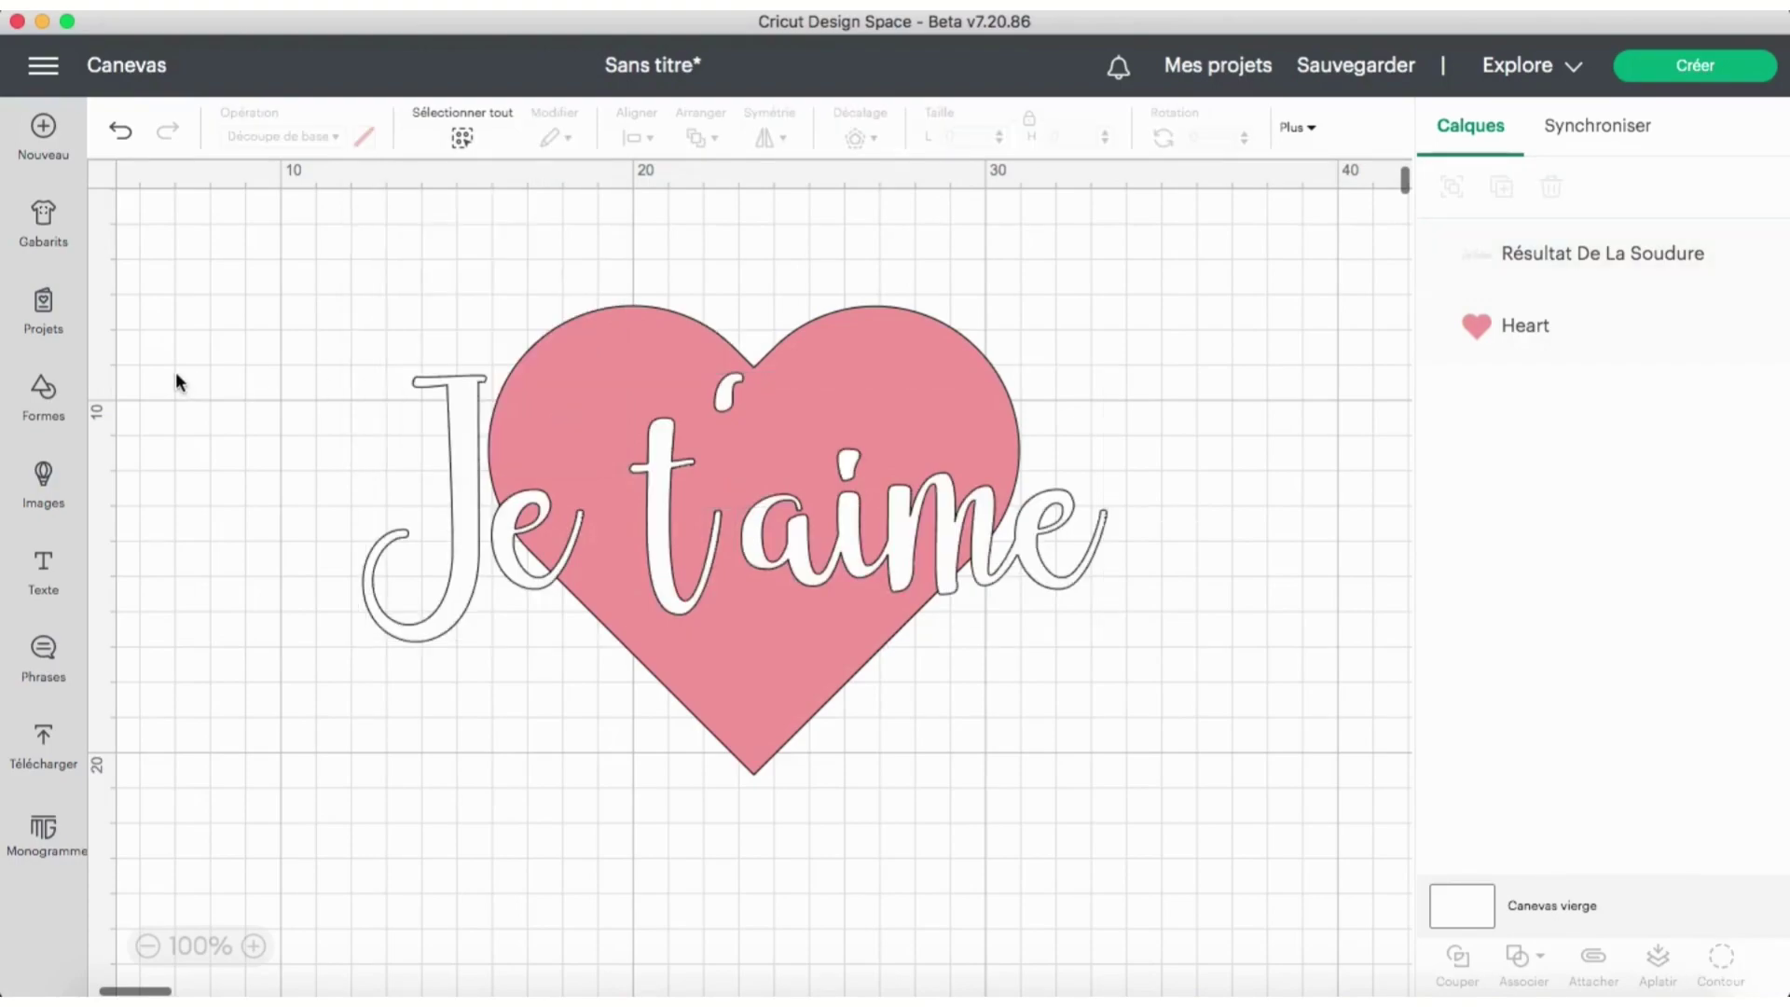
- Combine the welded lettering and the heart with the Exclure operation
left_click(911, 564)
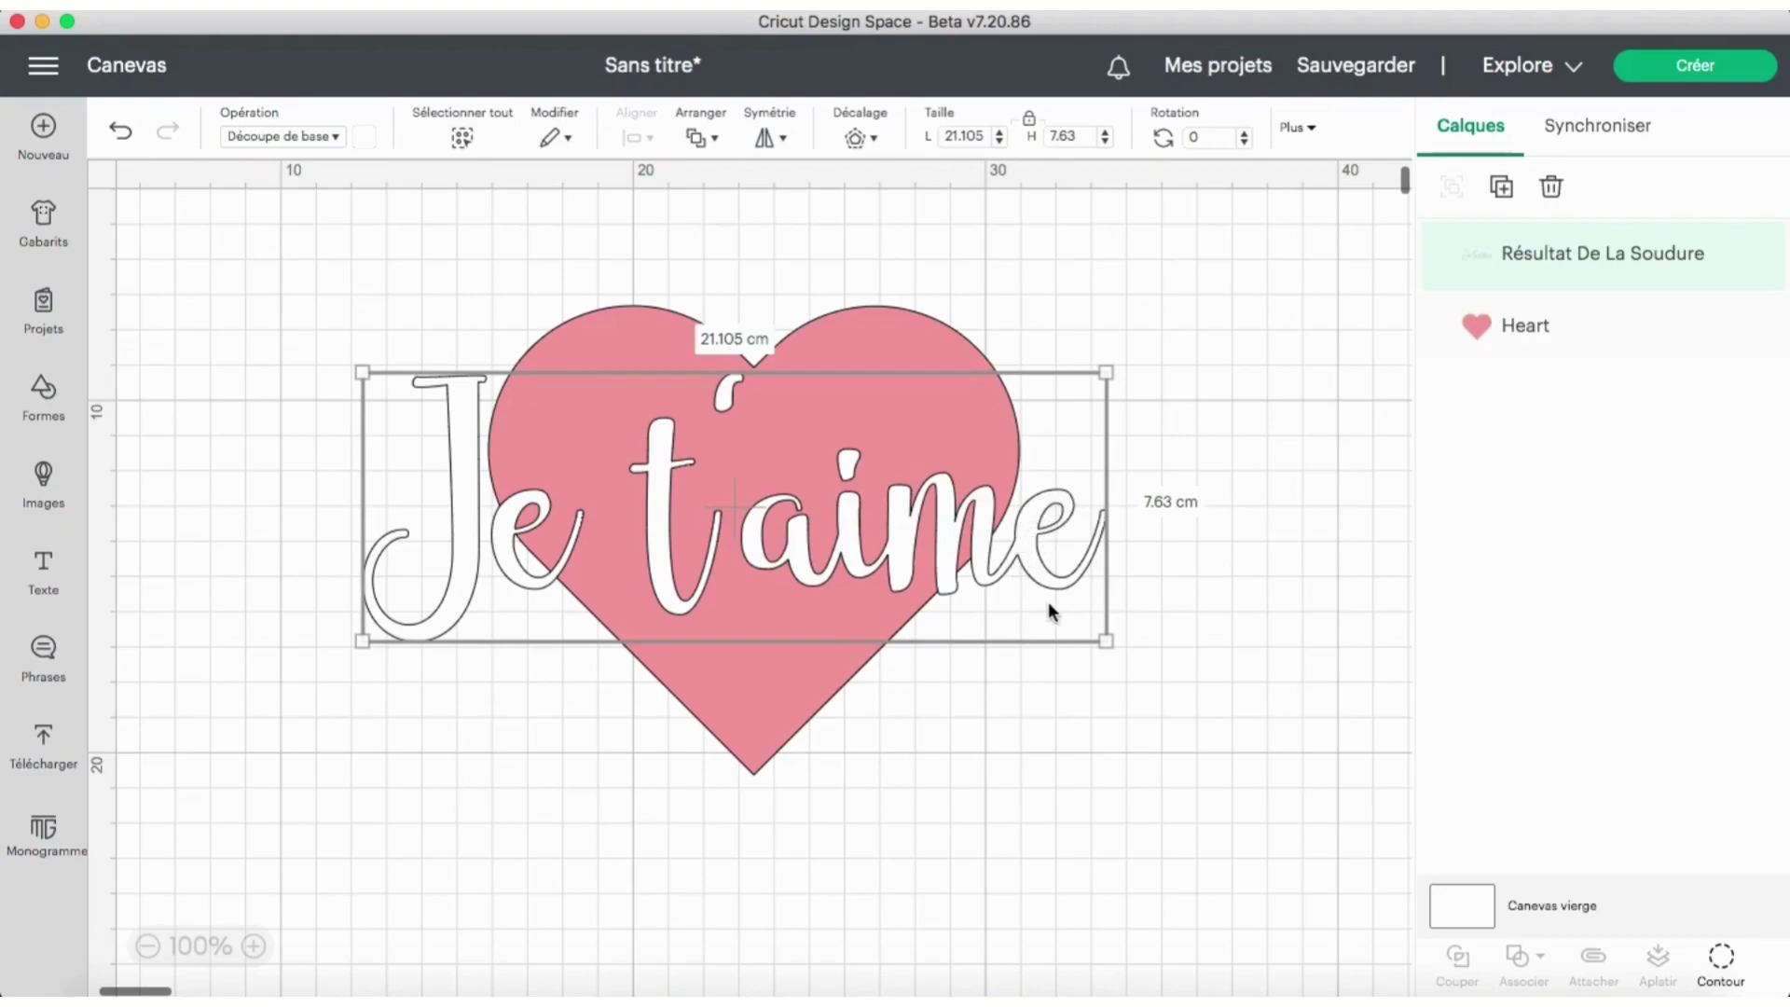
left_click_drag(715, 245, 997, 607)
left_click(1538, 963)
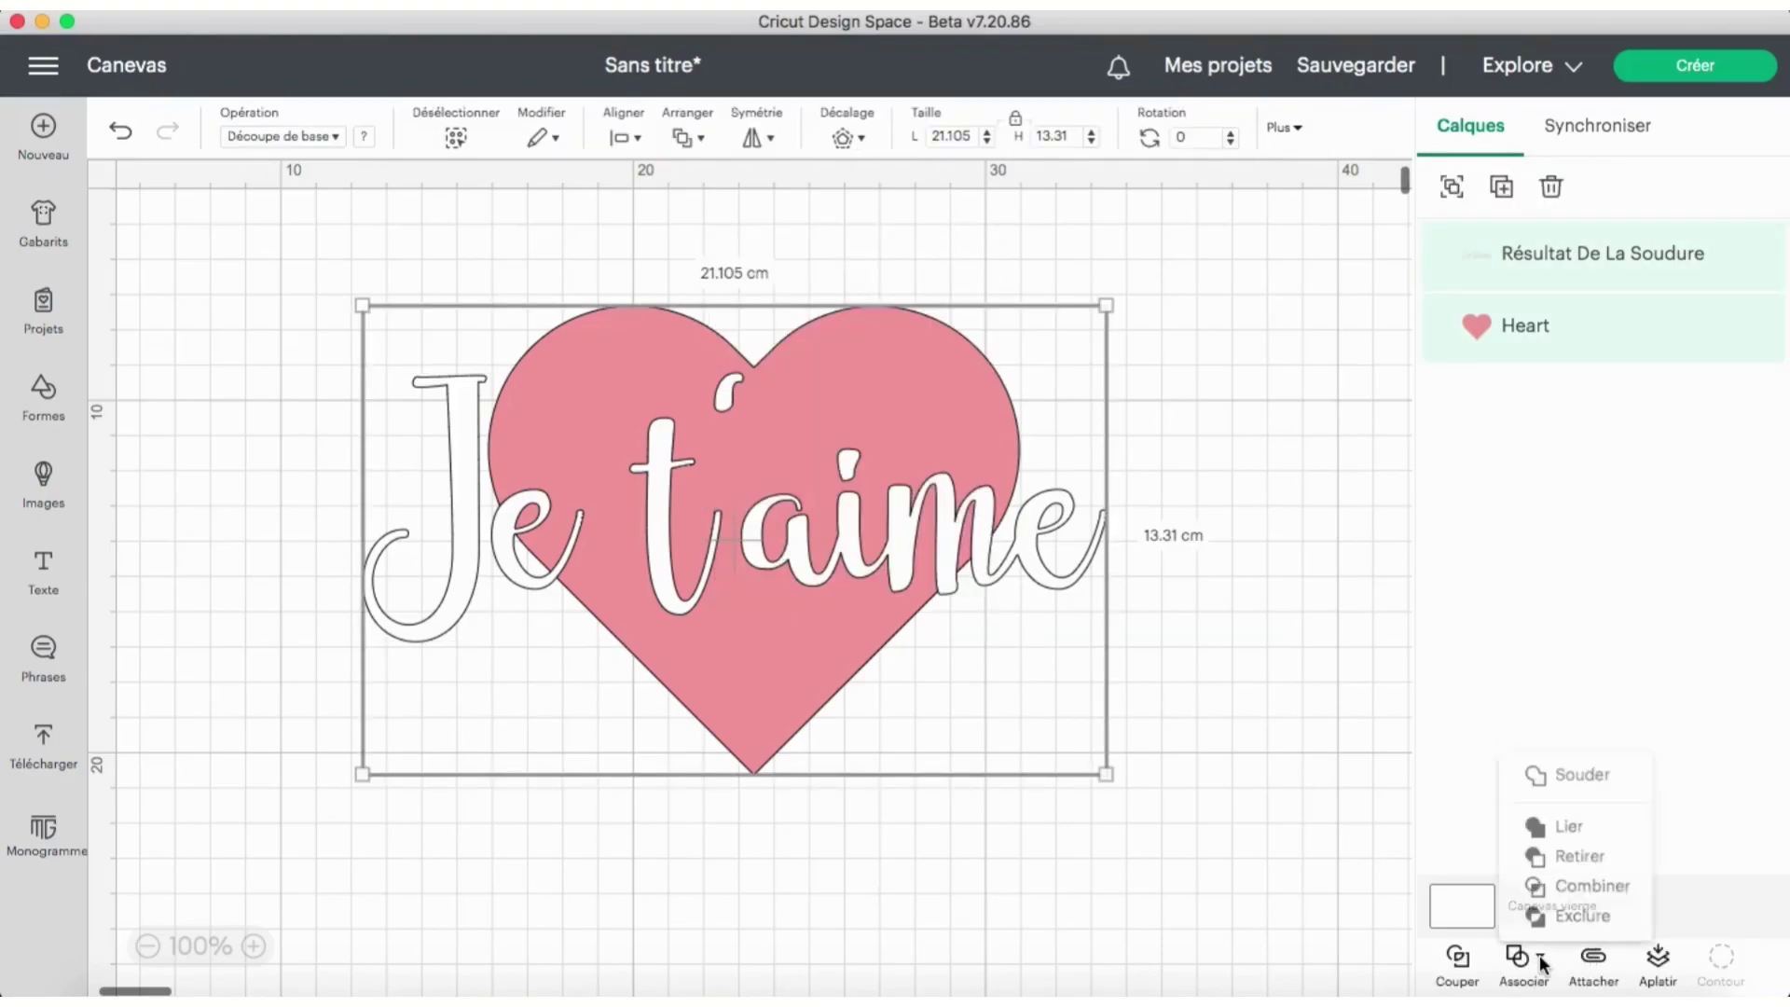
left_click(1593, 916)
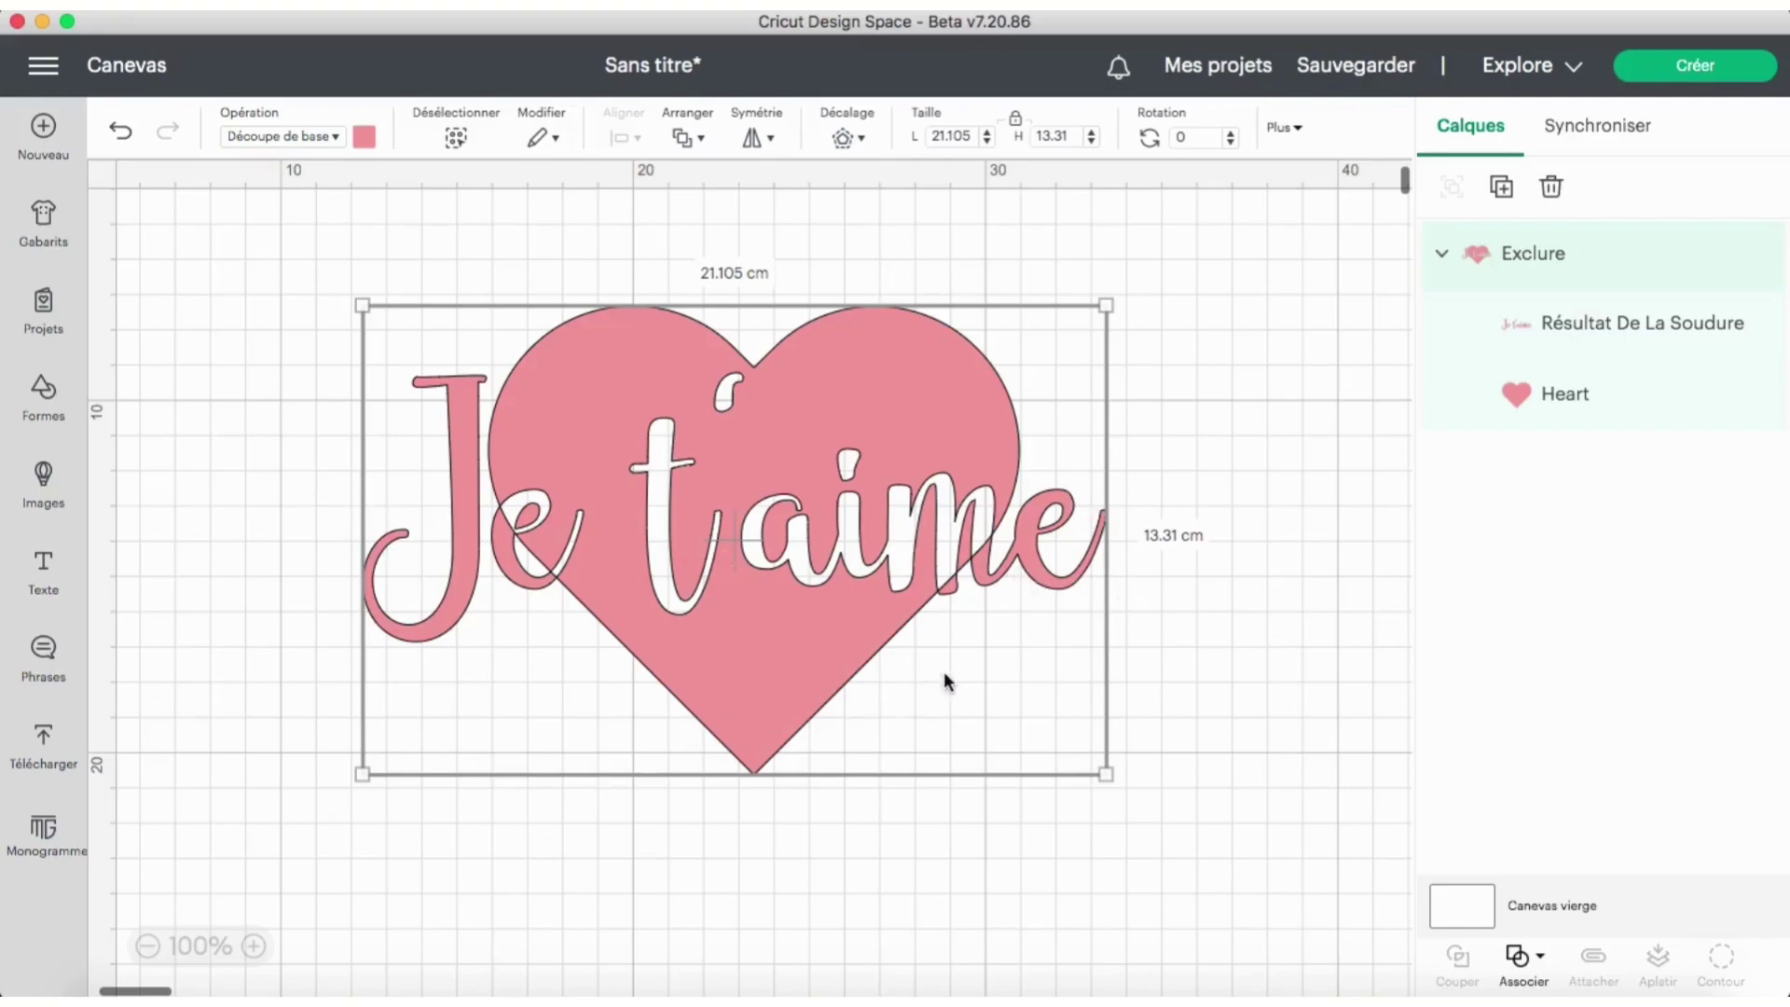
- Shrink the lettering layer within the exclusion to about 12.03 x 4.35 cm and position it fully inside the heart
left_click(1639, 331)
left_click_drag(1106, 642, 975, 593)
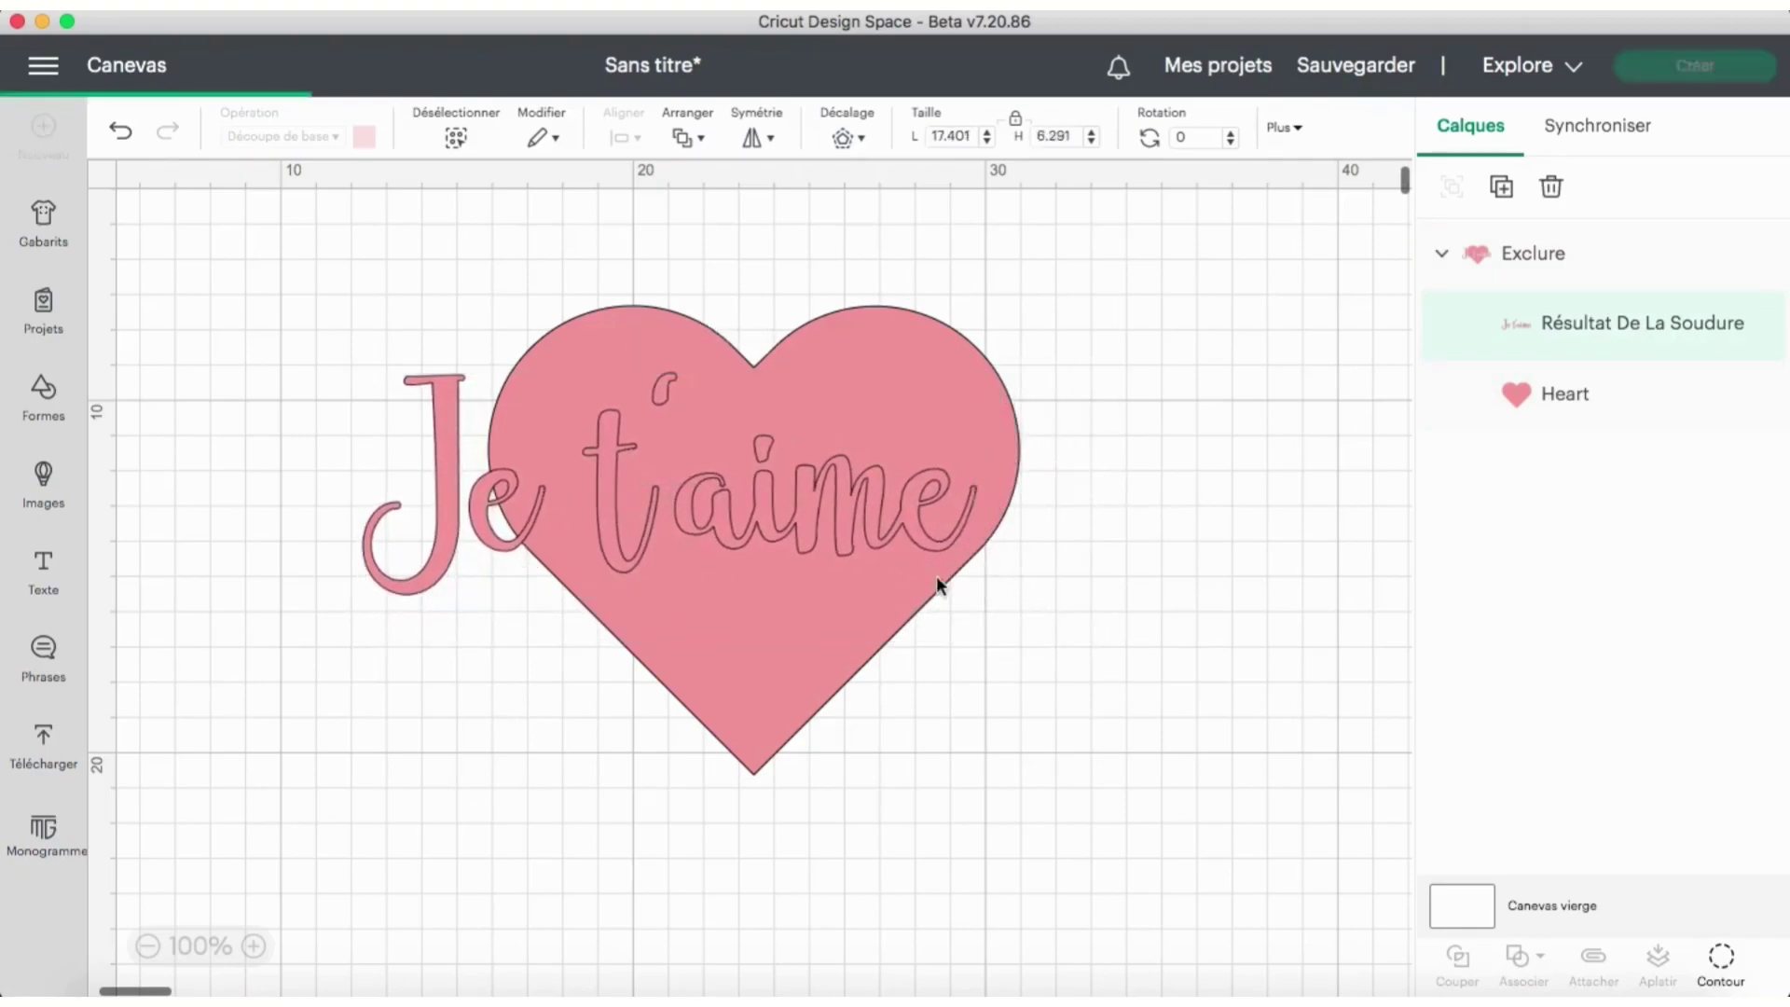
left_click(936, 577)
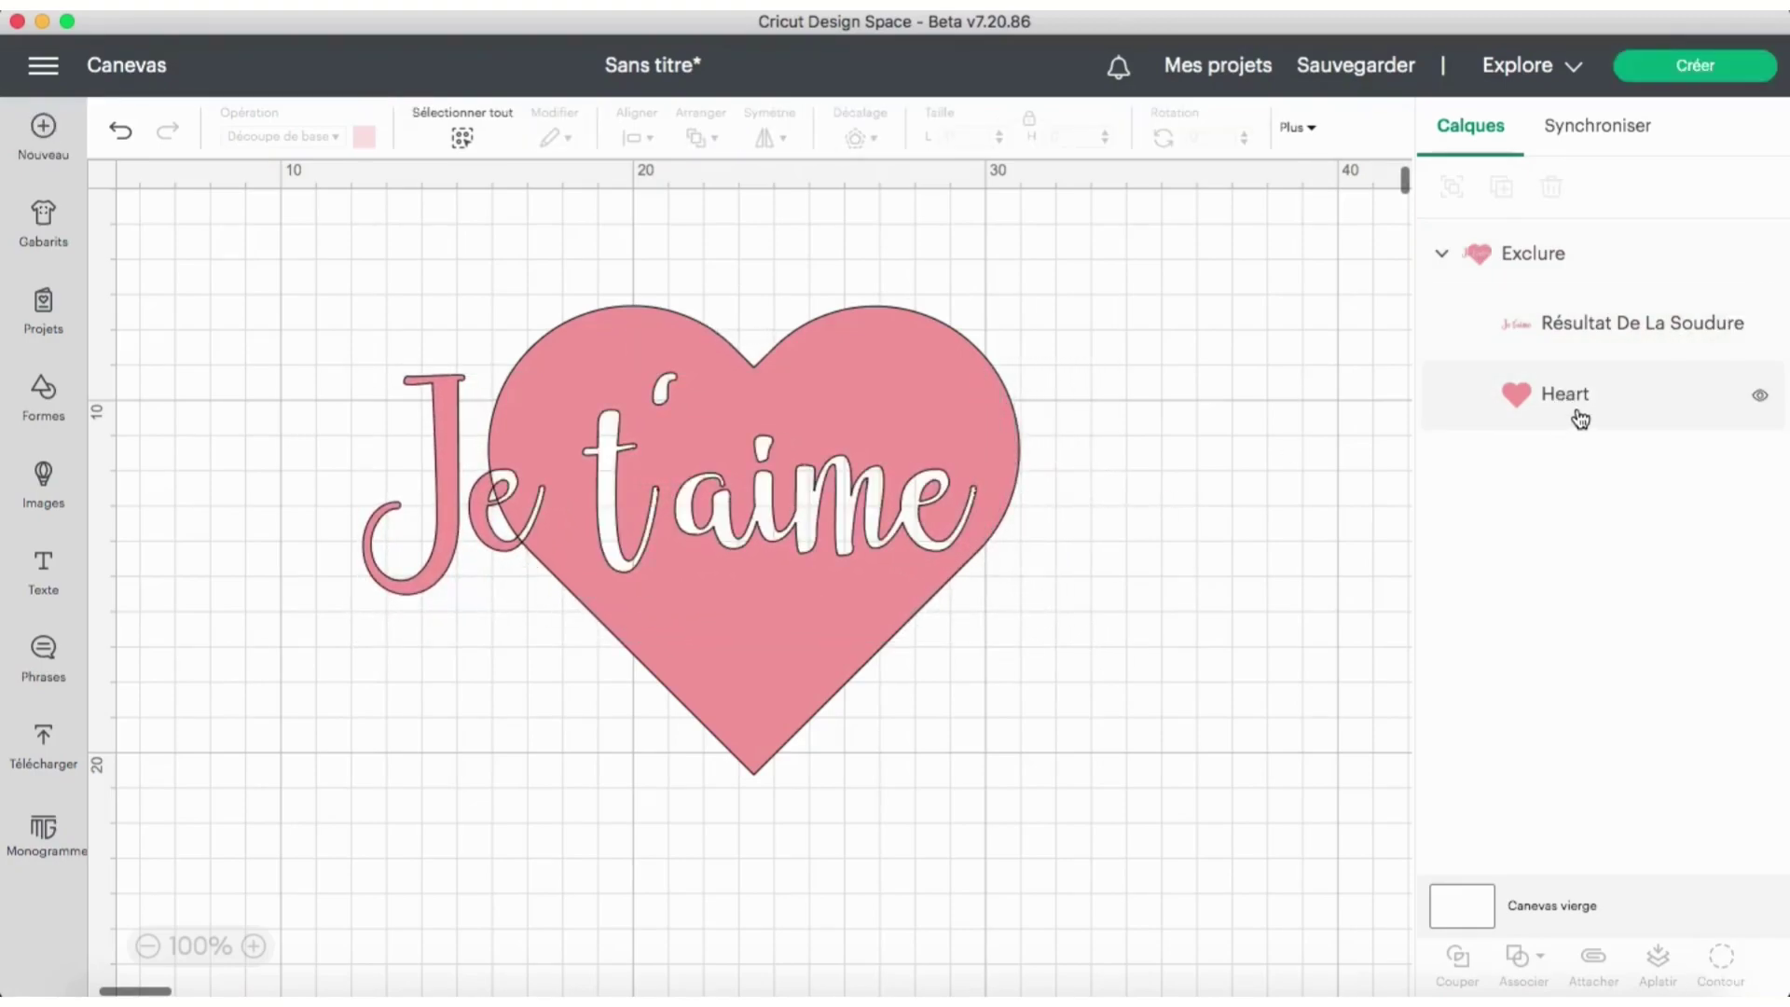
left_click(1596, 337)
left_click_drag(367, 587, 640, 528)
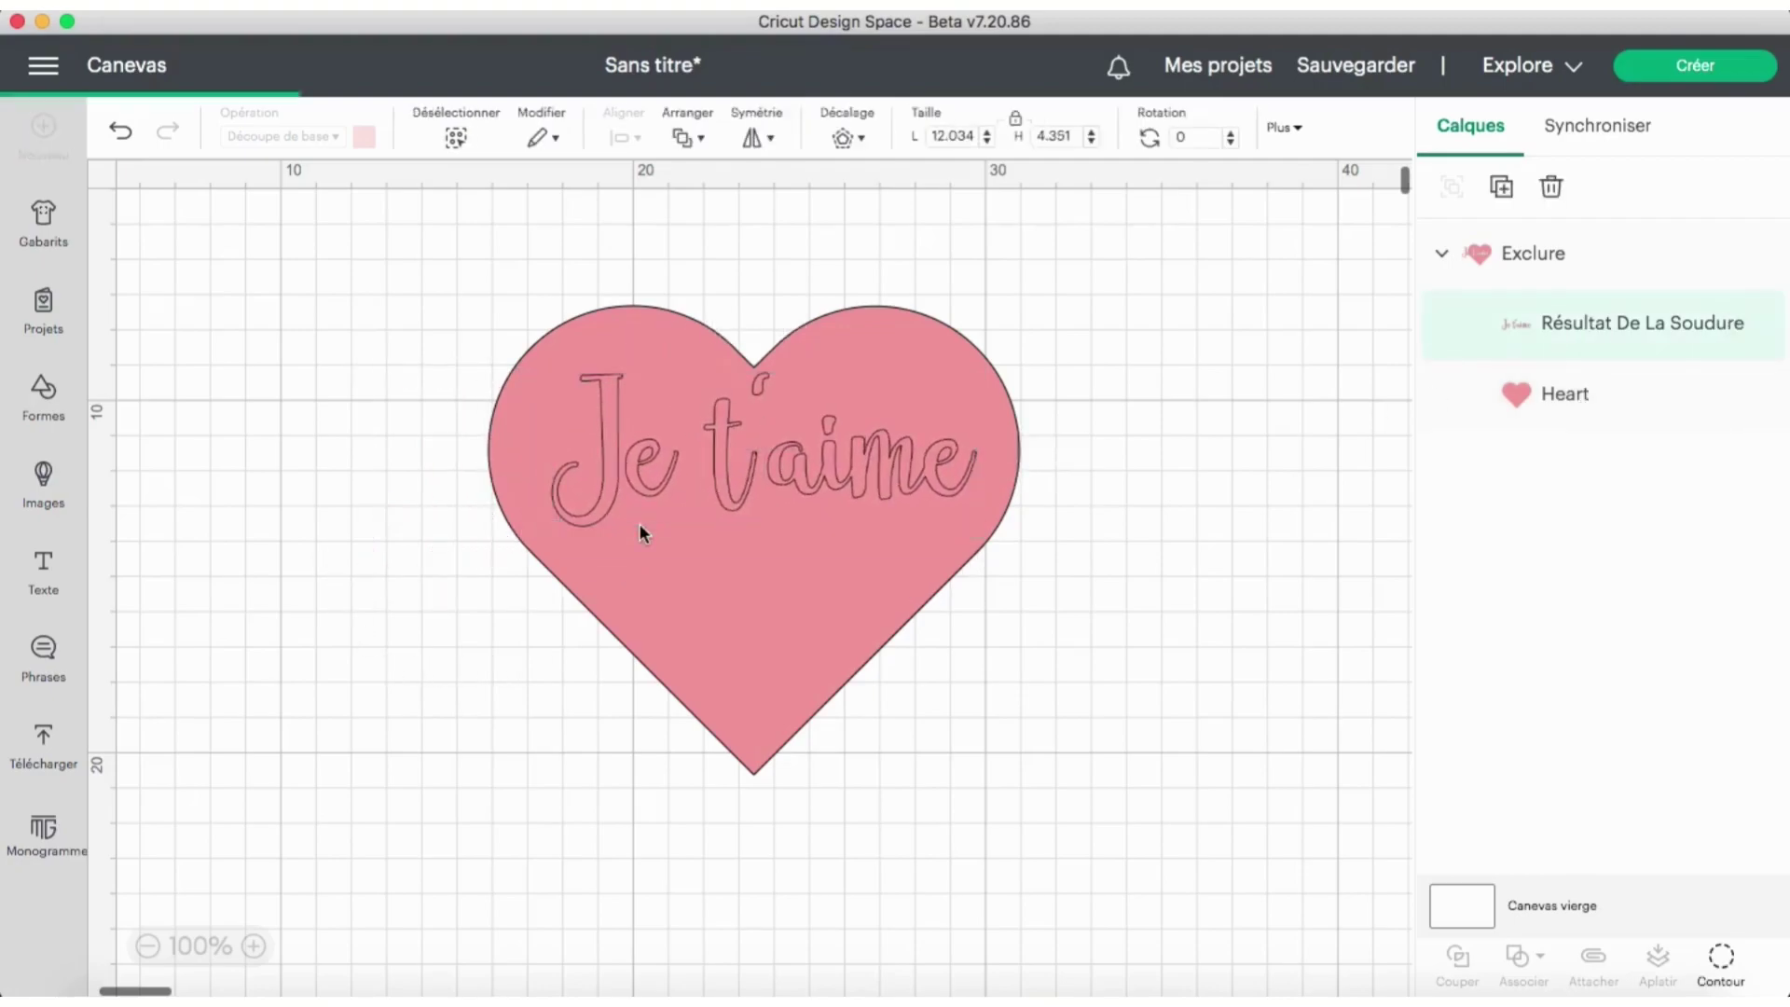
left_click(1629, 320)
mouse_move(843, 460)
left_mouse_down()
mouse_move(851, 502)
mouse_move(852, 479)
left_mouse_up()
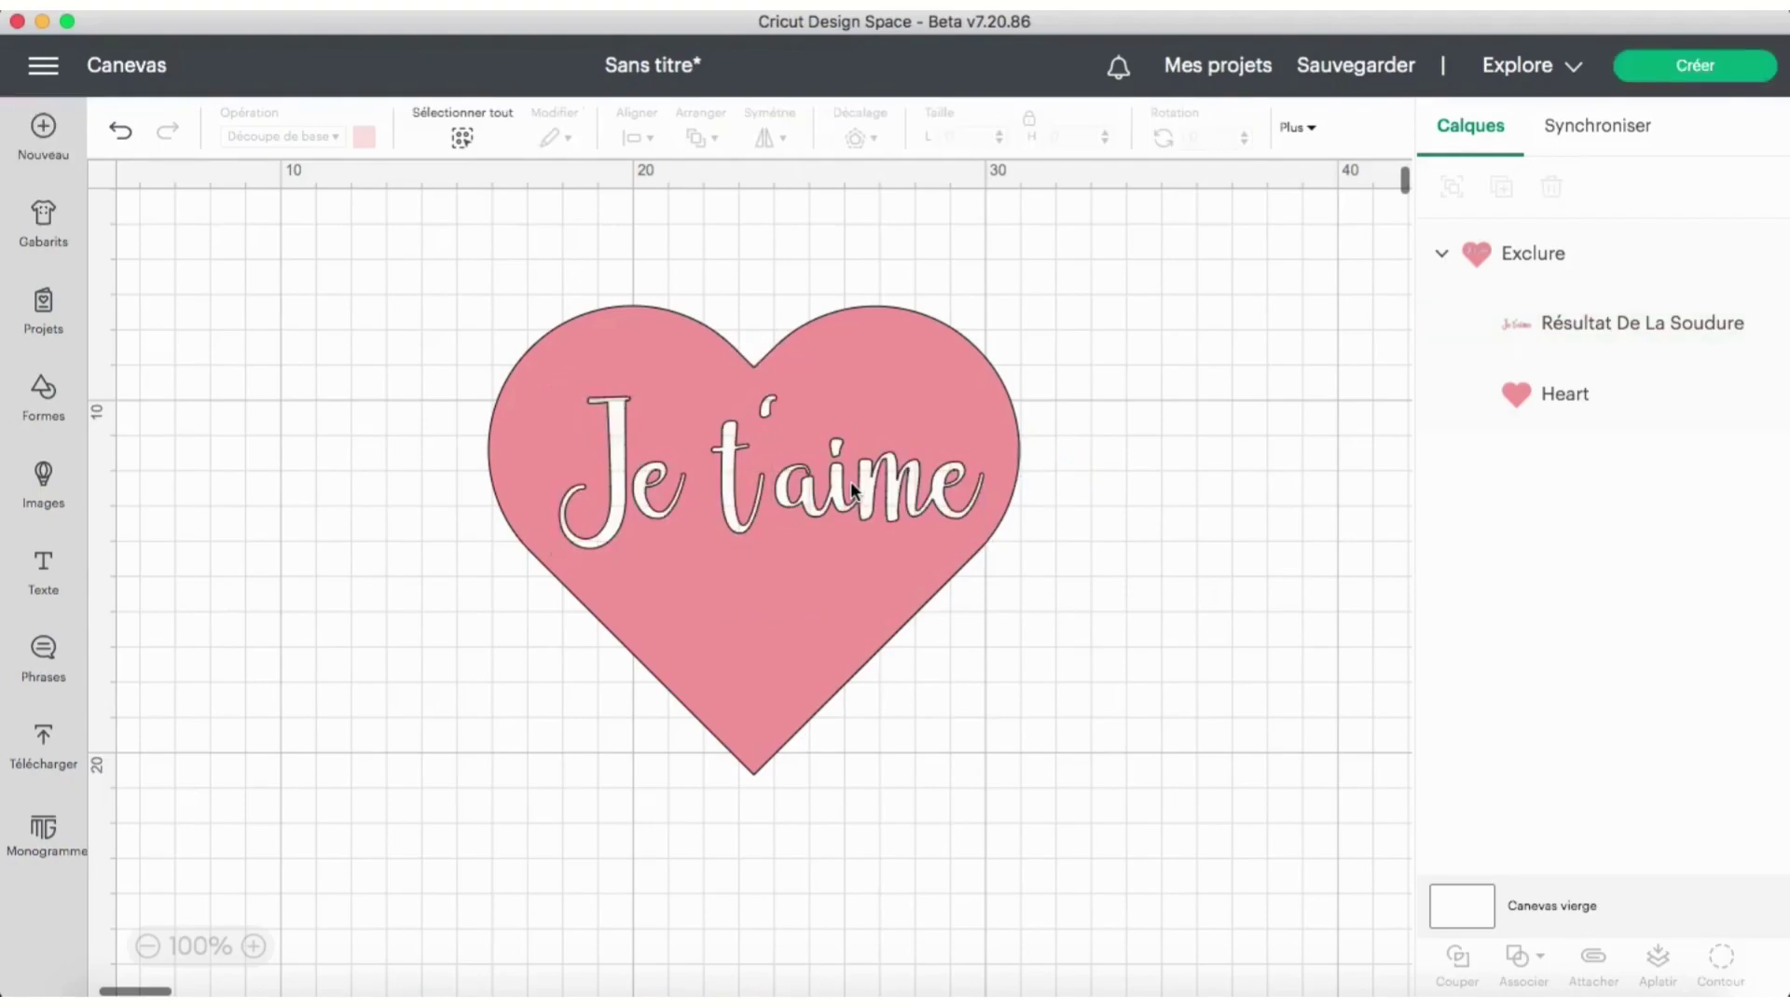
- Enlarge the lettering layer to about 12.95 x 4.68 cm and shift it left so the "J" extends beyond the heart
left_click(1614, 345)
left_click_drag(982, 547, 1016, 558)
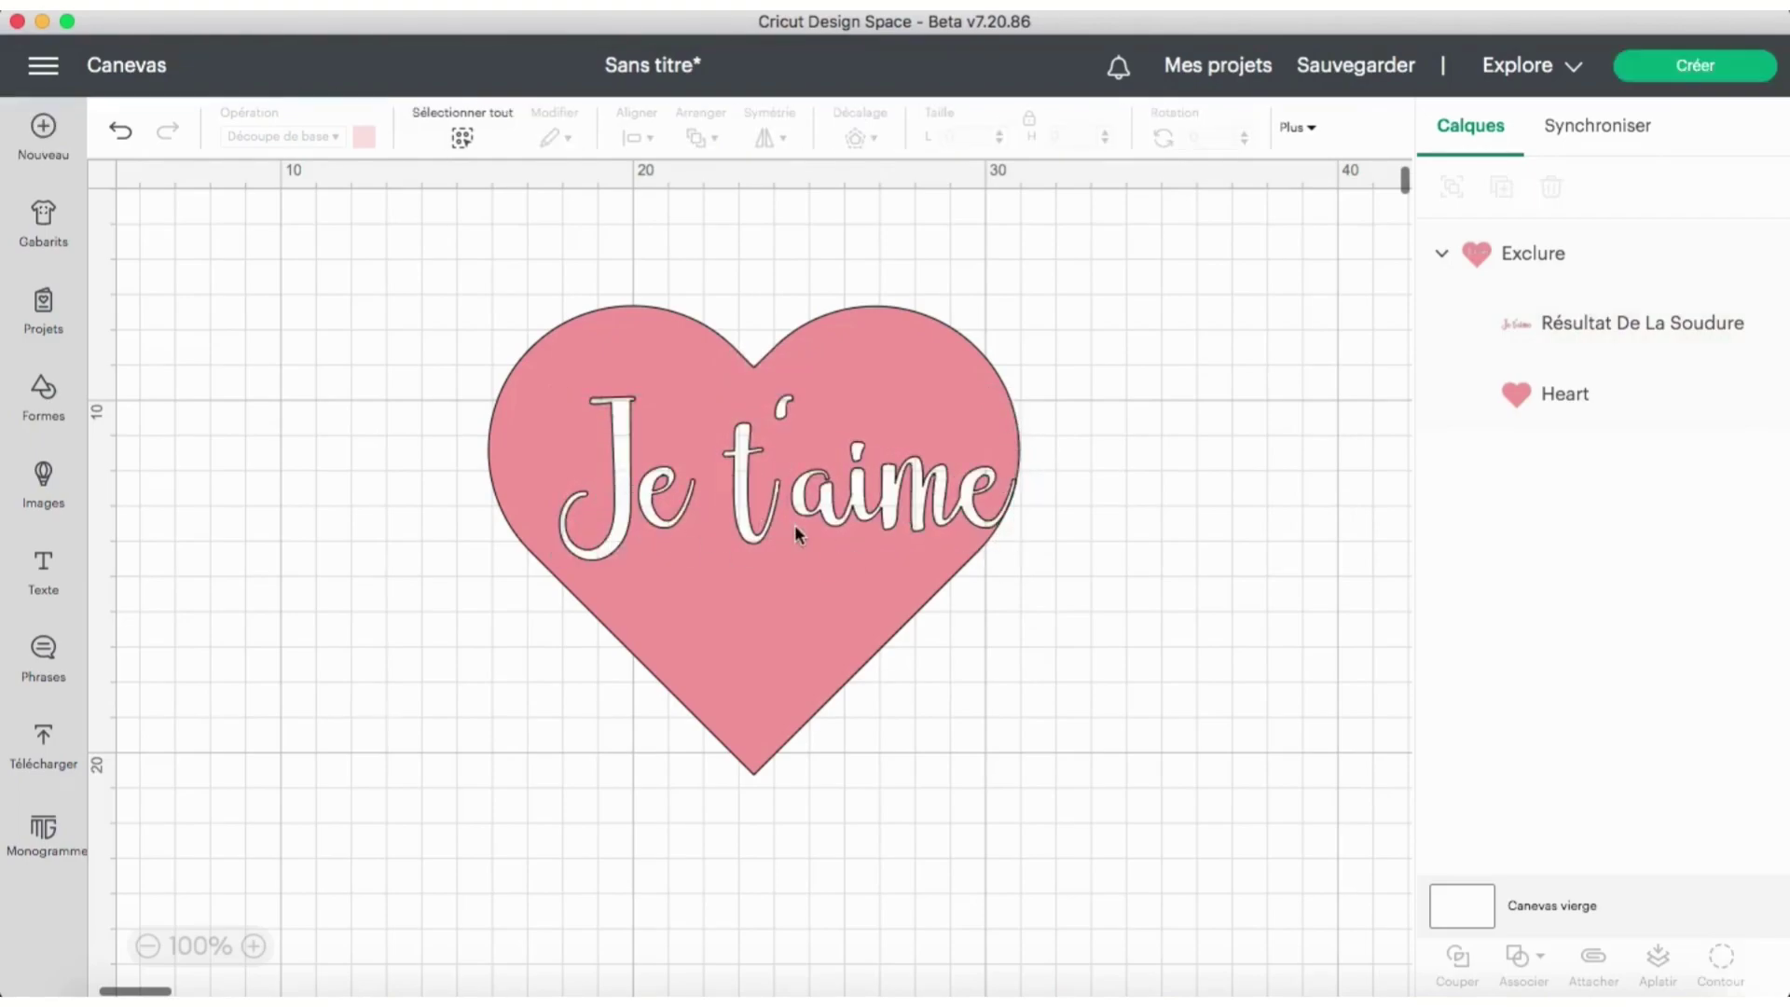
left_click(1631, 344)
left_click_drag(734, 502, 584, 500)
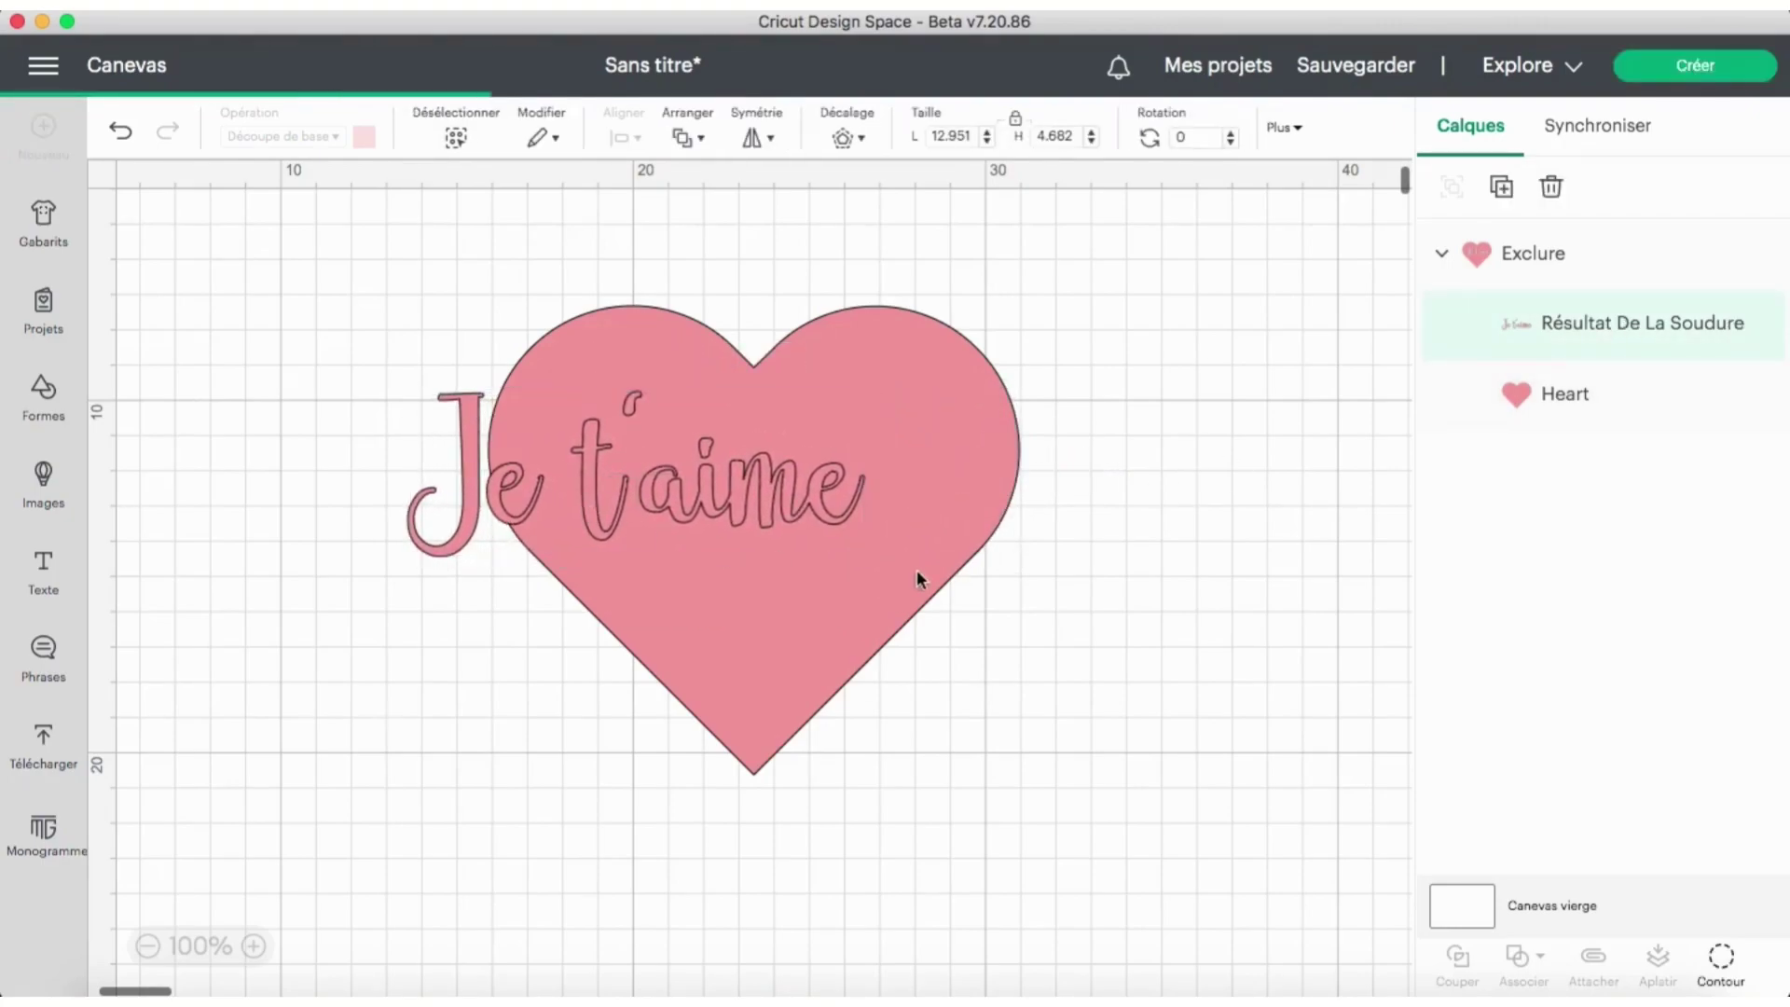
left_click(809, 503)
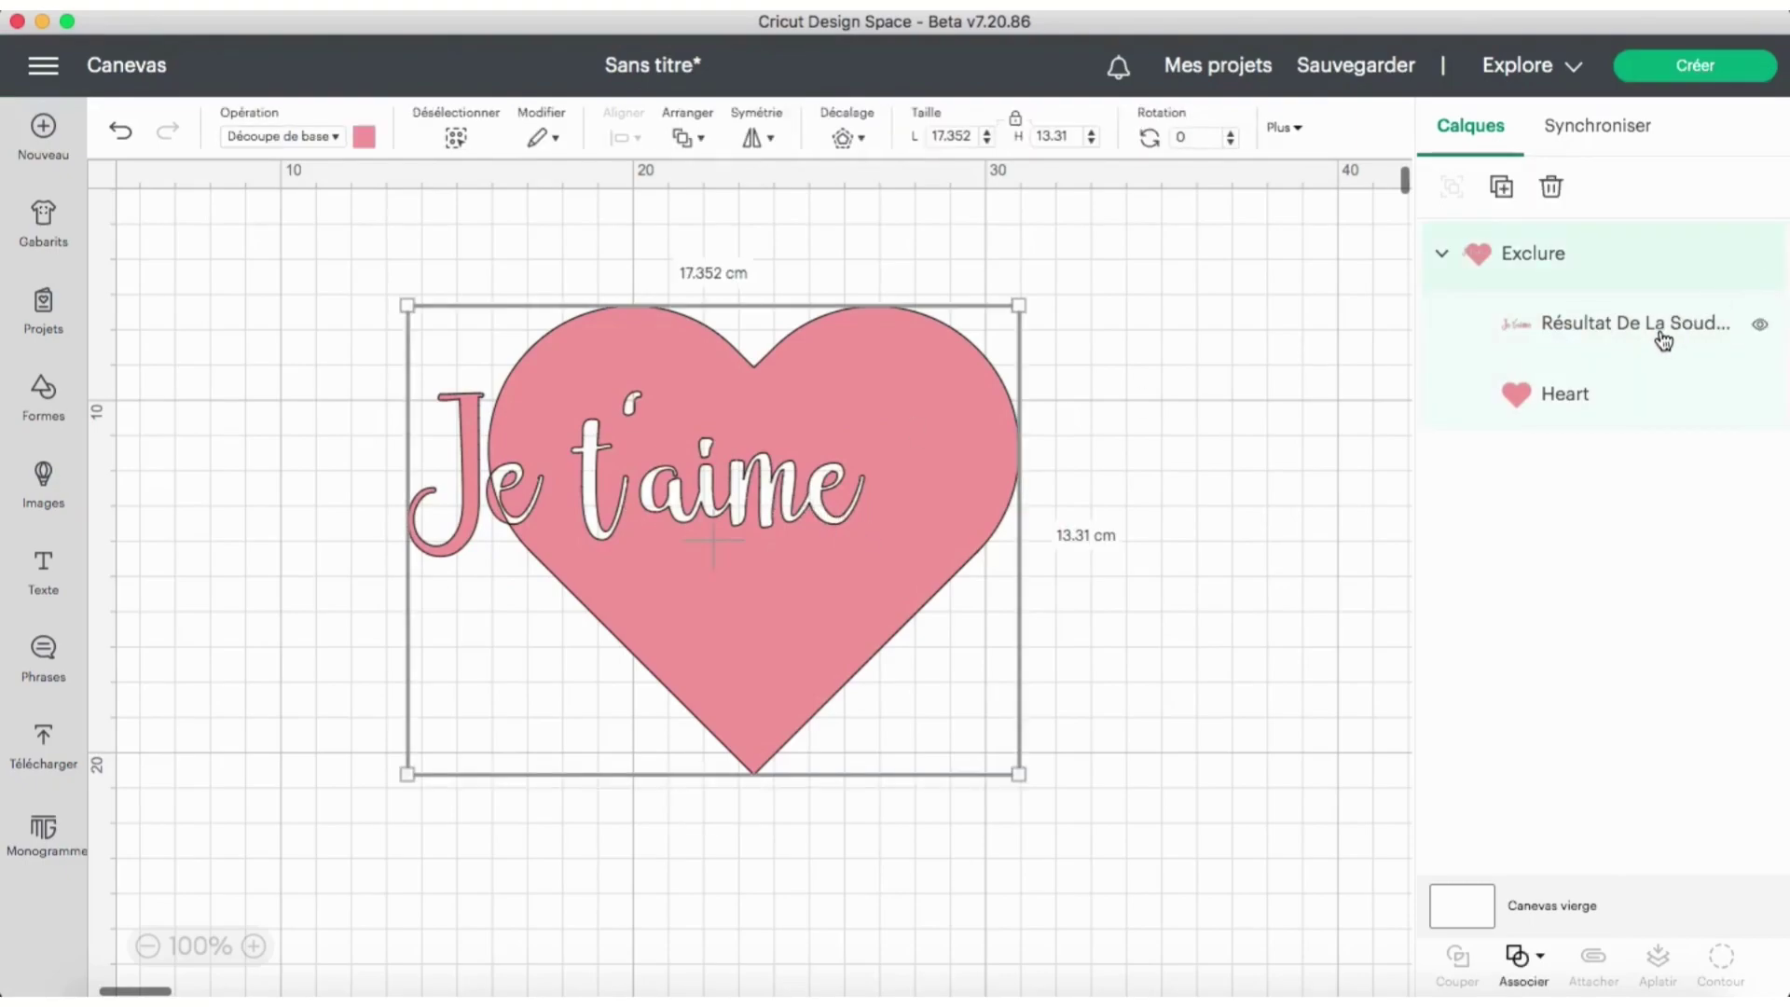
- Enlarge the lettering layer within the exclusion to about 19.29 x 6.98 cm, overhanging both sides of the heart
left_click(450, 543)
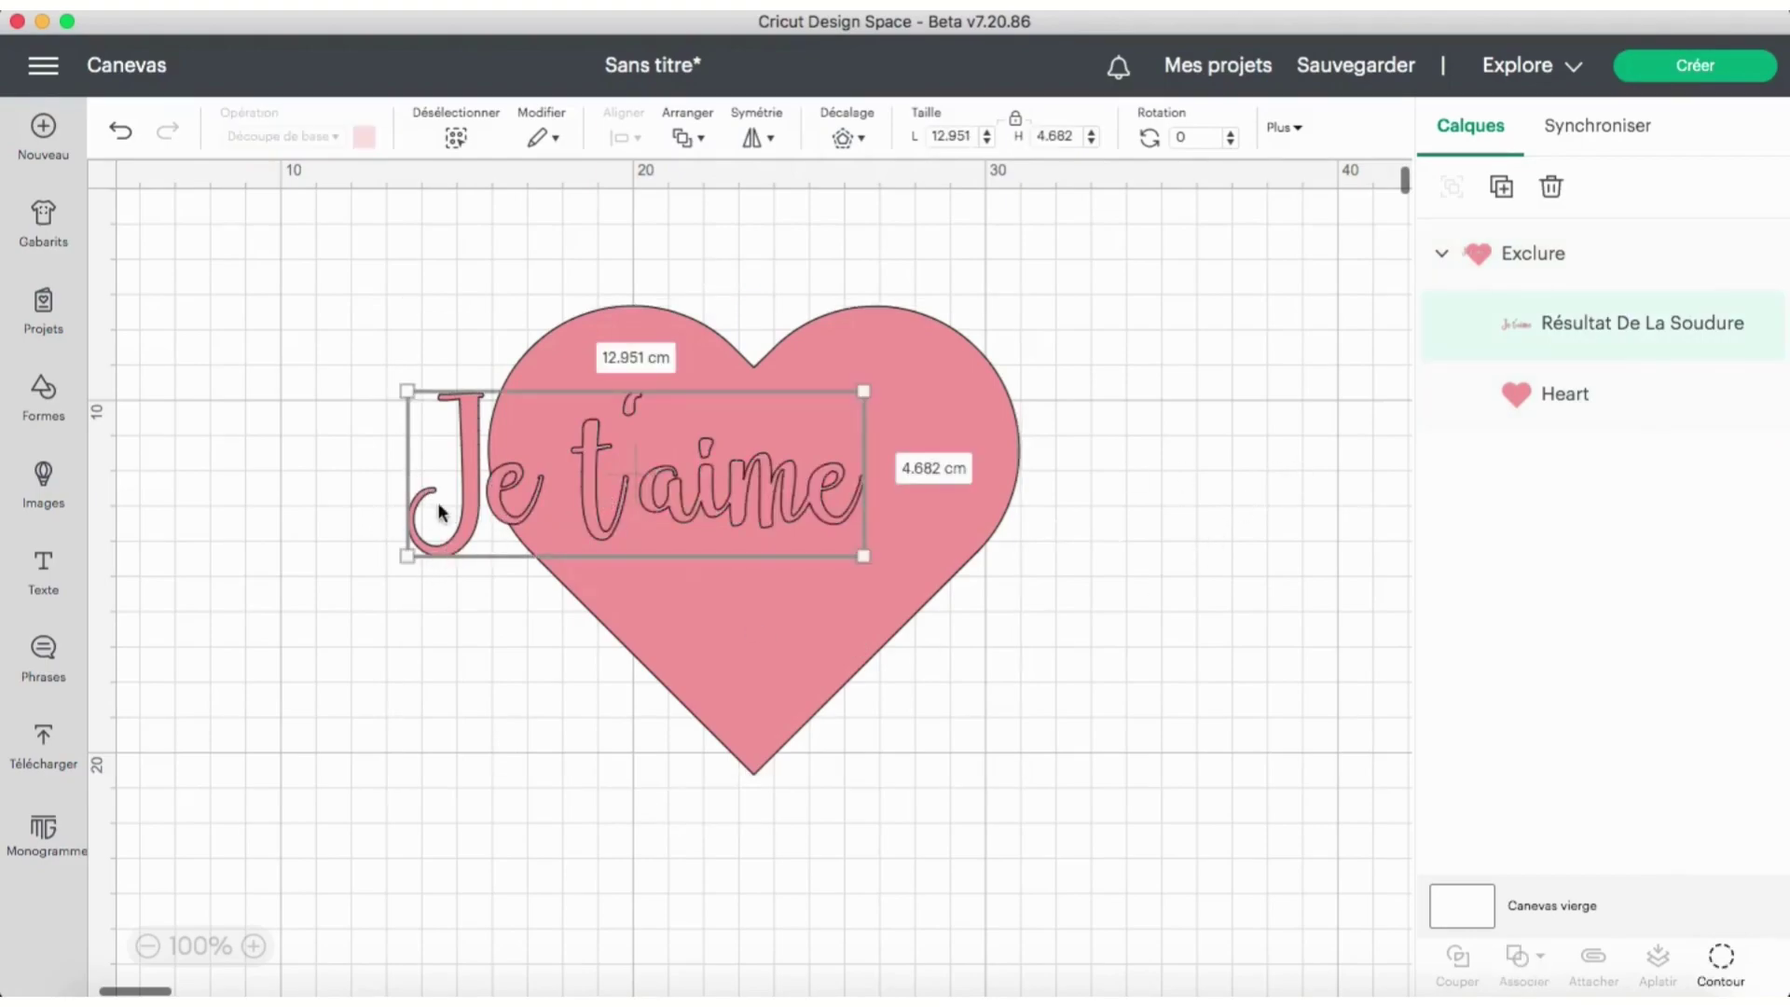
left_click_drag(860, 552, 1082, 634)
left_click(1132, 613)
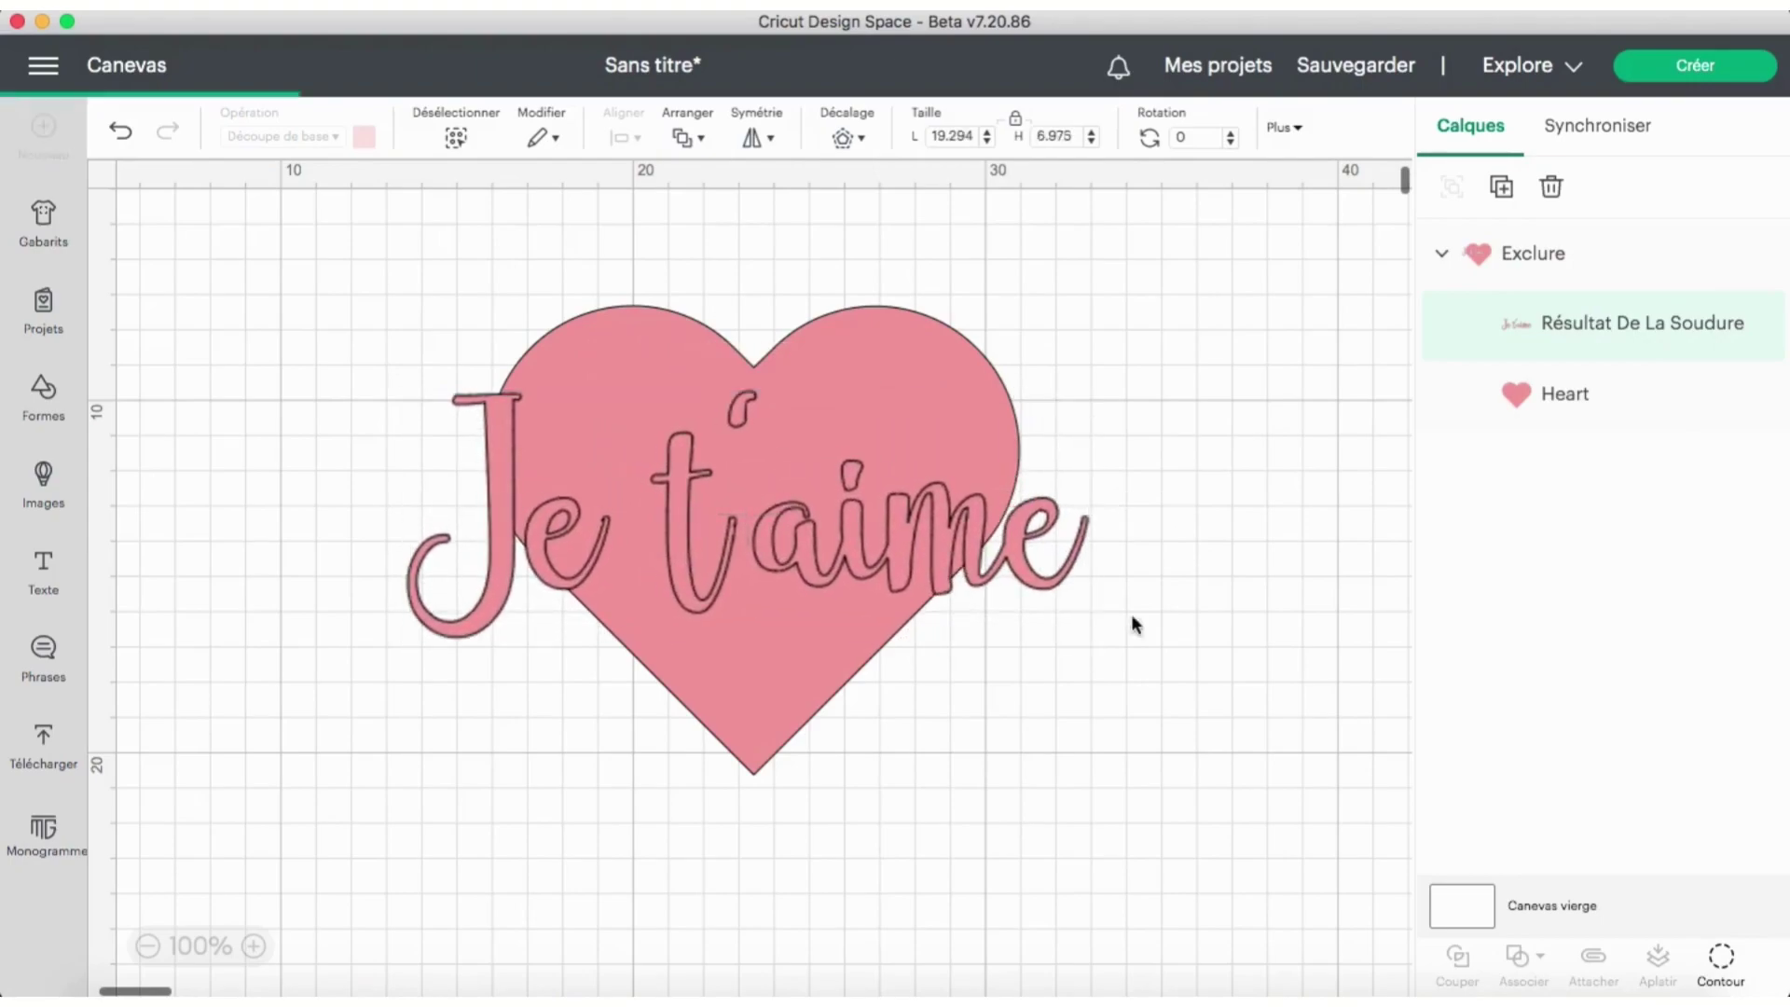
left_click(1594, 340)
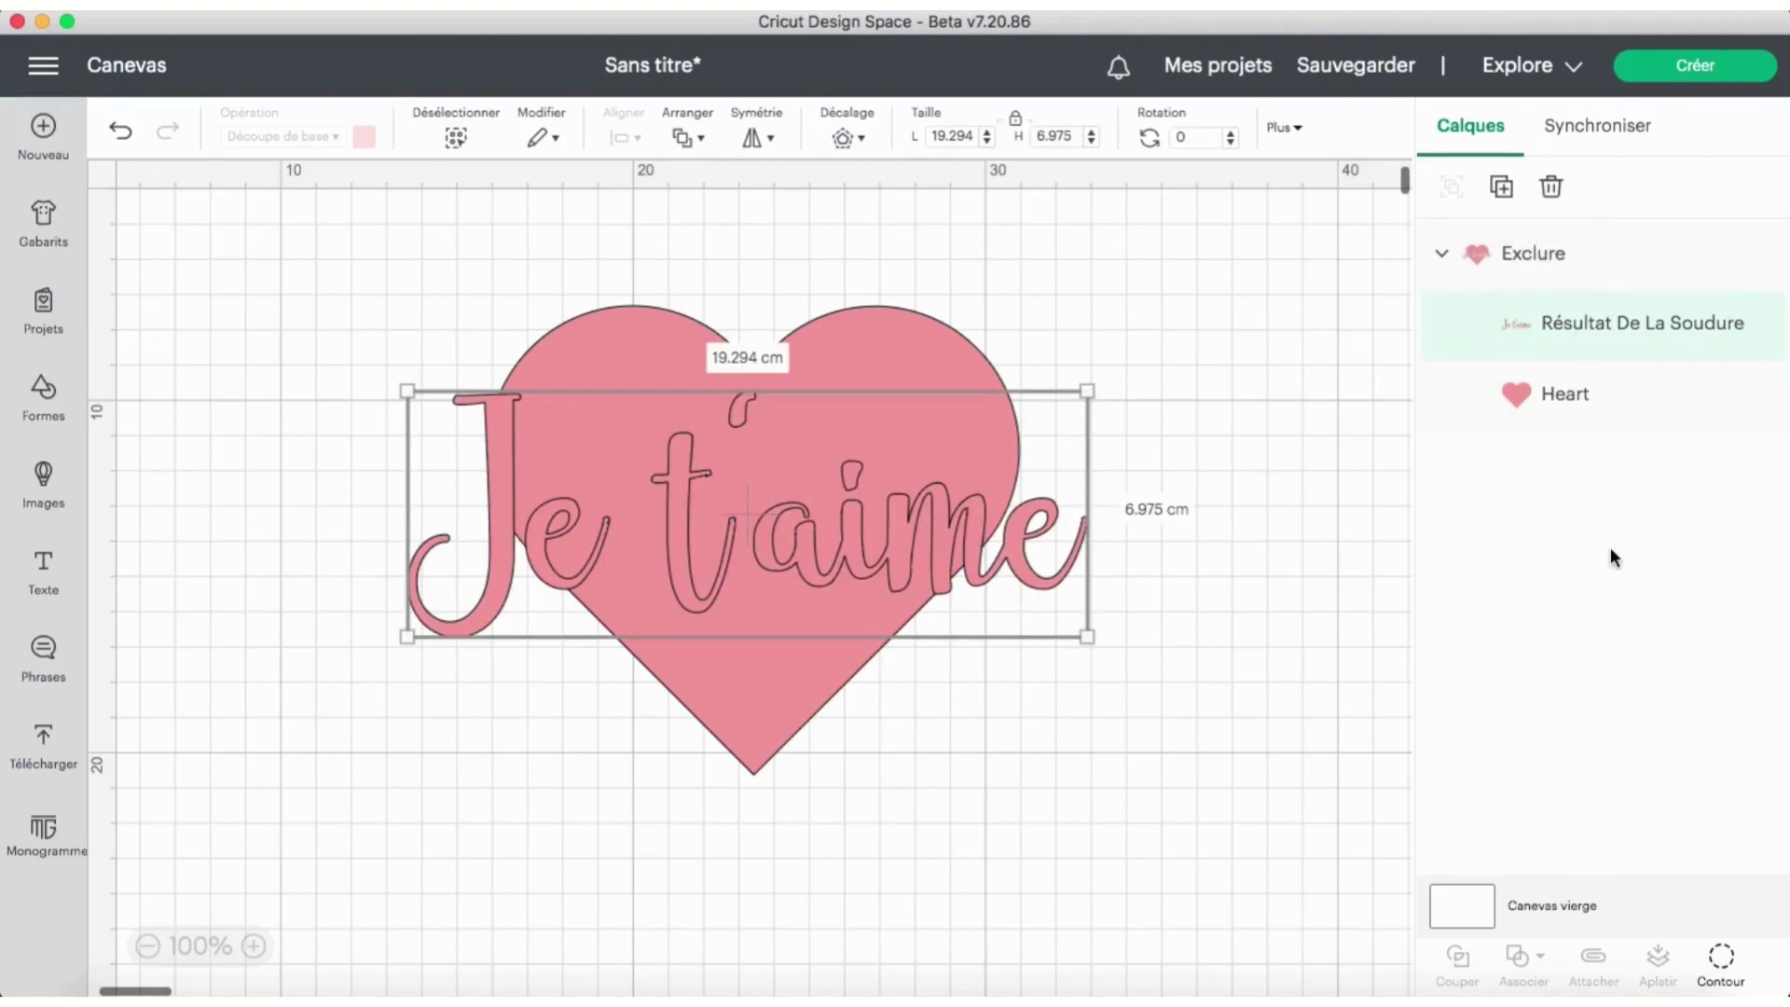
left_click(1115, 708)
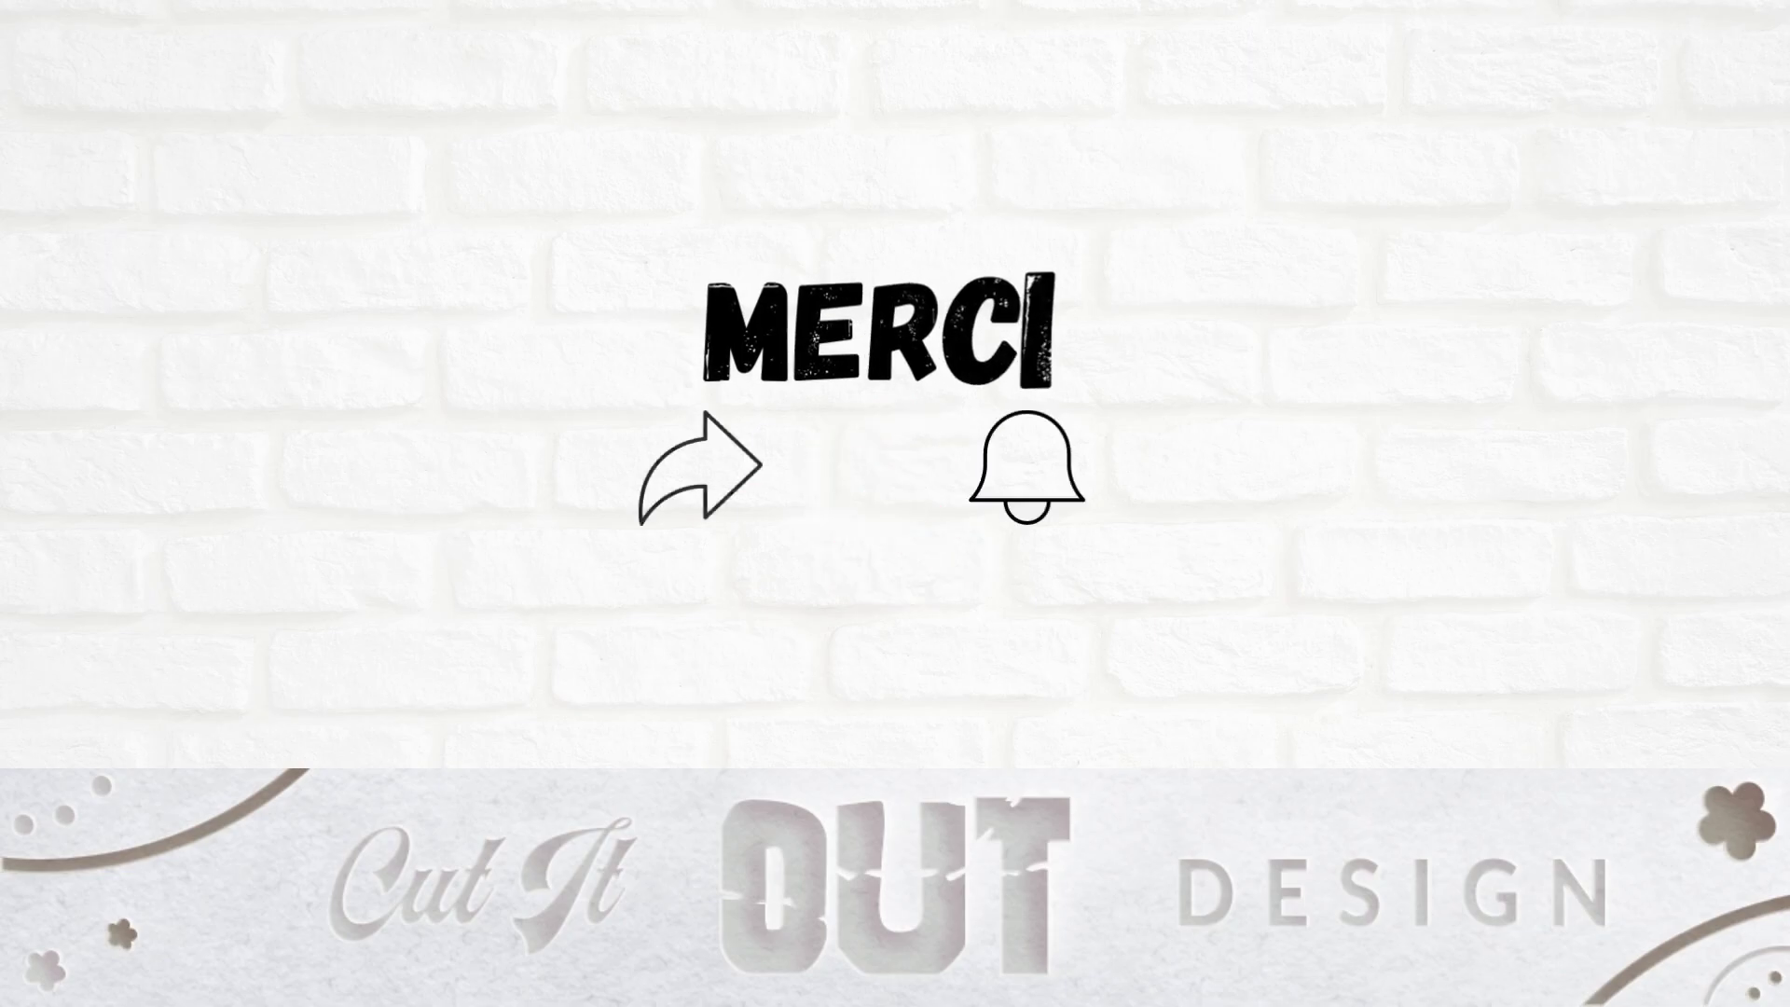